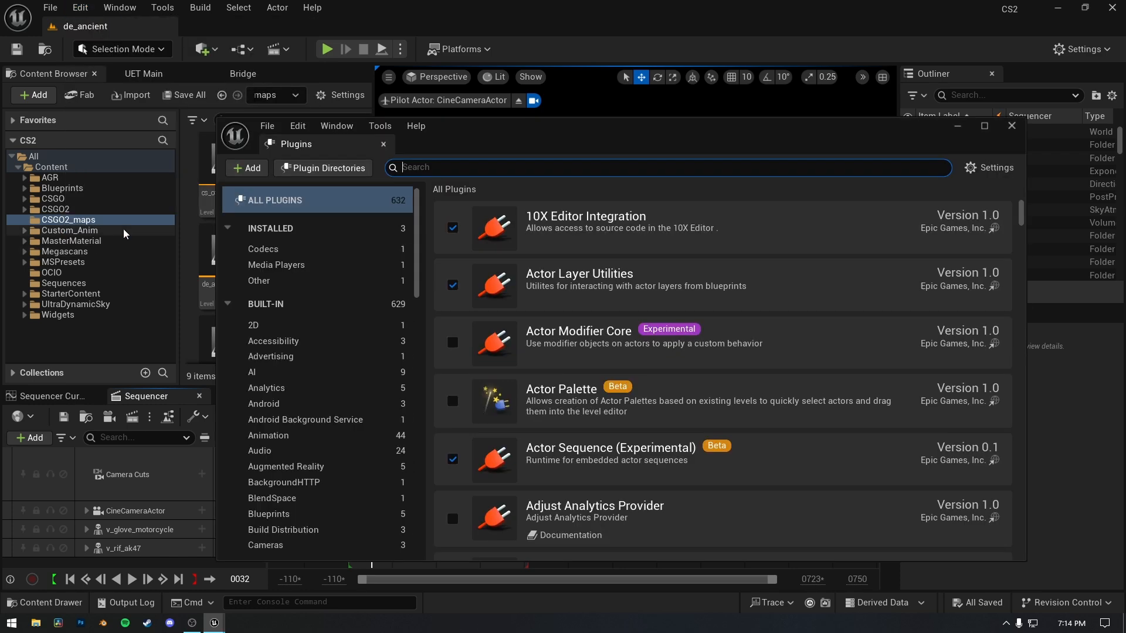
Search the plugins for "movie render" to check that Movie Render Queue is enabled, and close the plugin browser.
{"action": "type", "text": "movie render"}
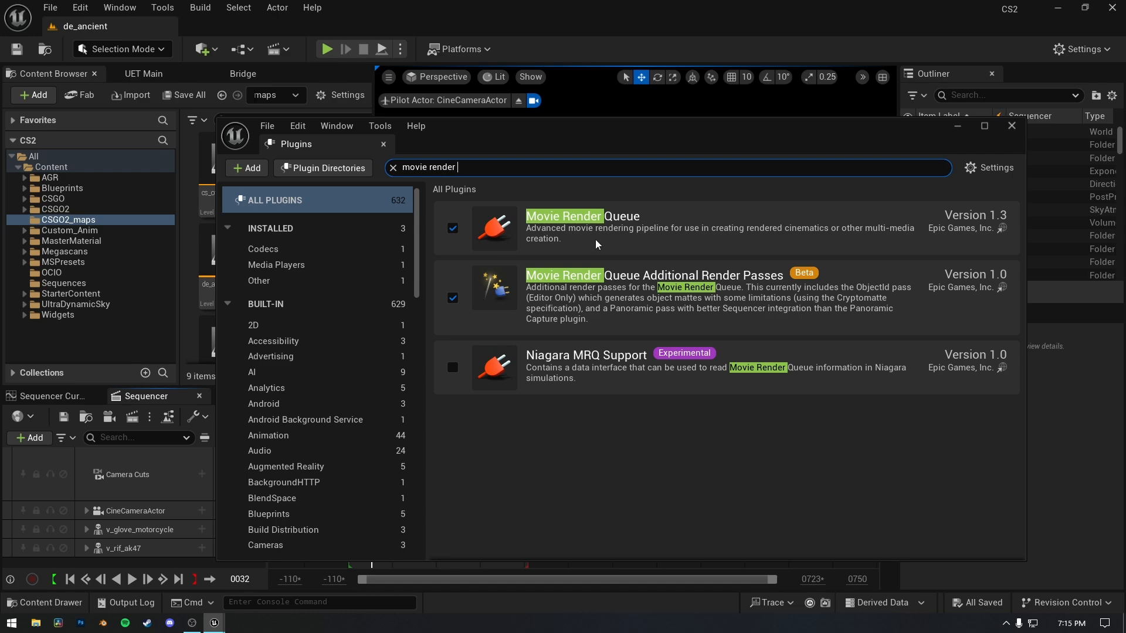
{"action": "left_click", "coordinate": [1011, 126]}
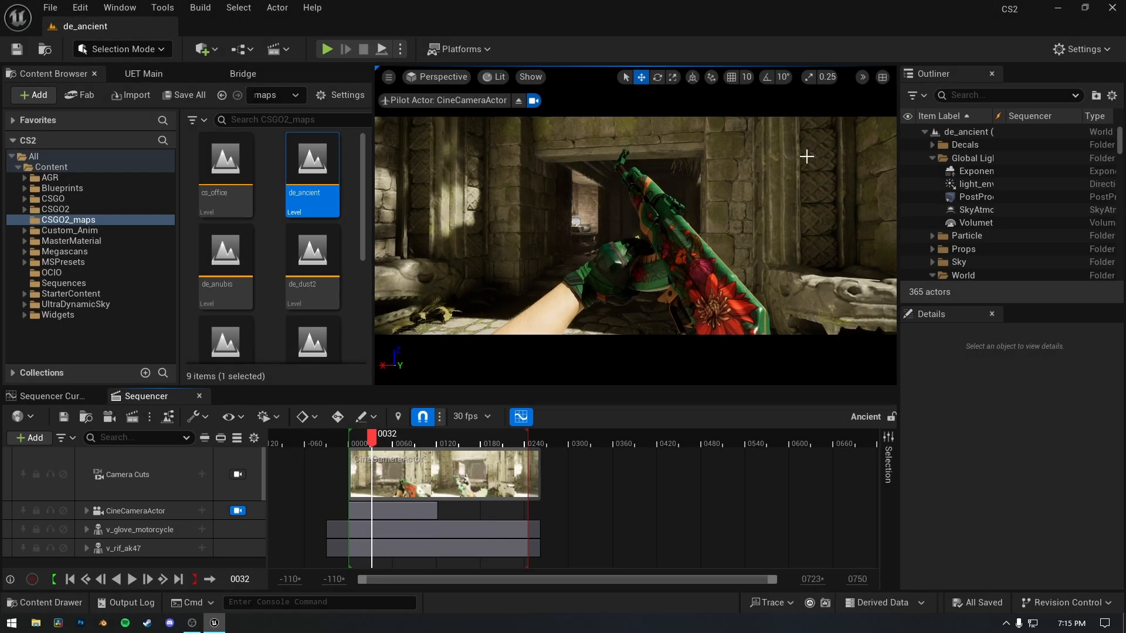
Send the Ancient sequence to the Movie Render Queue and open its job configuration.
{"action": "left_click", "coordinate": [132, 417]}
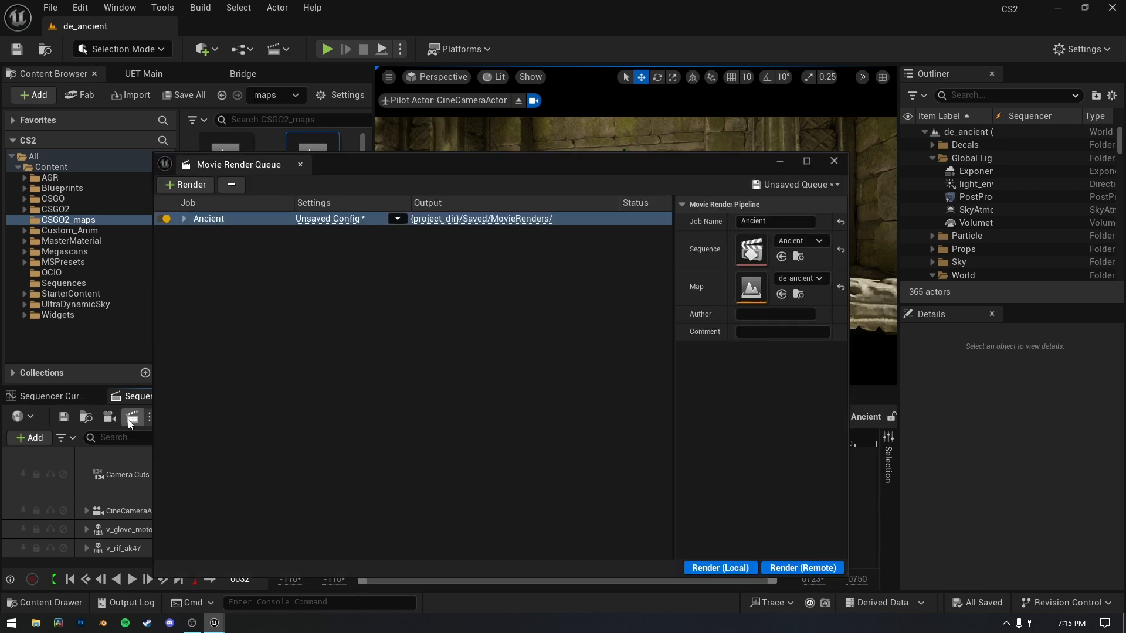
{"action": "left_click_drag", "start_coordinate": [517, 169], "coordinate": [588, 133]}
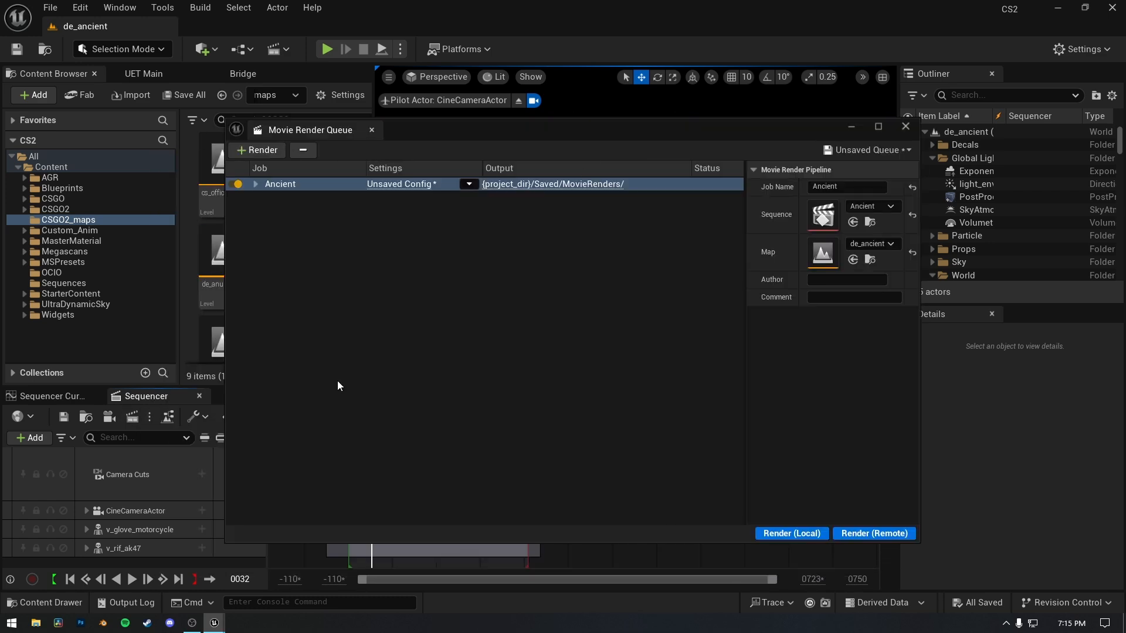
{"action": "left_click", "coordinate": [378, 184]}
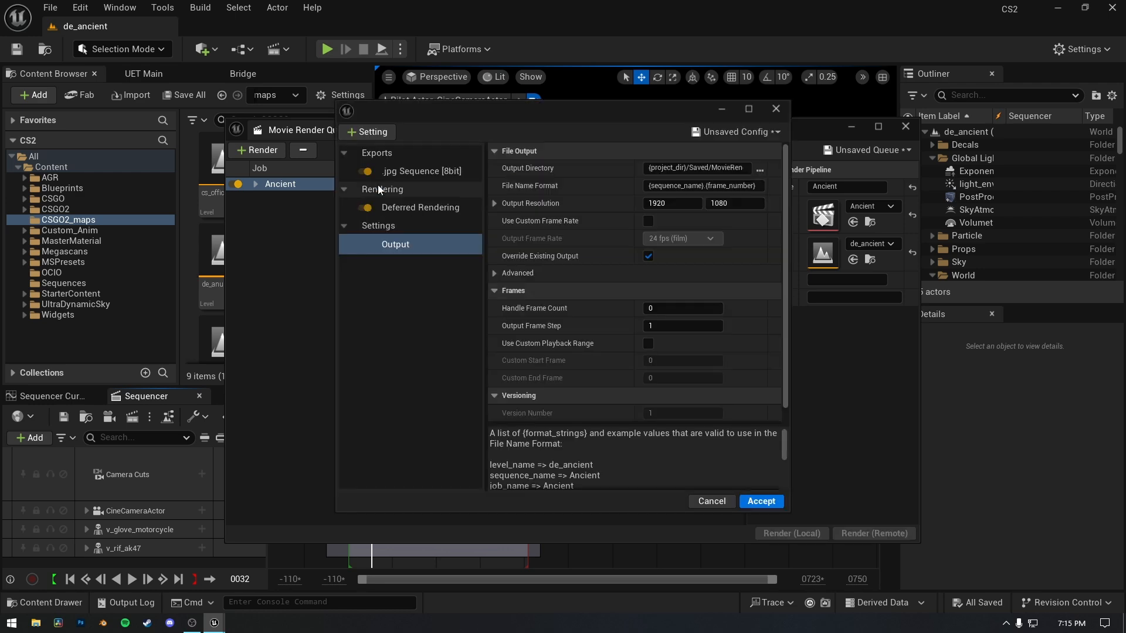
Replace the job's .jpg sequence export with an .exr Sequence [16bit] export.
{"action": "left_click", "coordinate": [439, 171]}
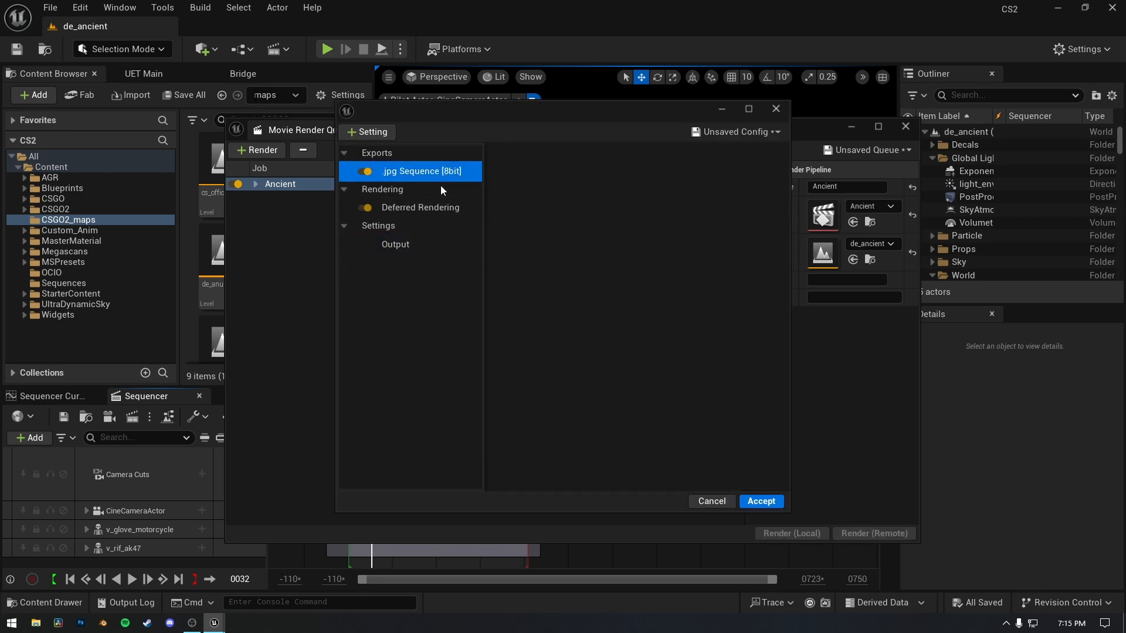
{"action": "key", "text": "Delete"}
{"action": "left_click", "coordinate": [352, 136]}
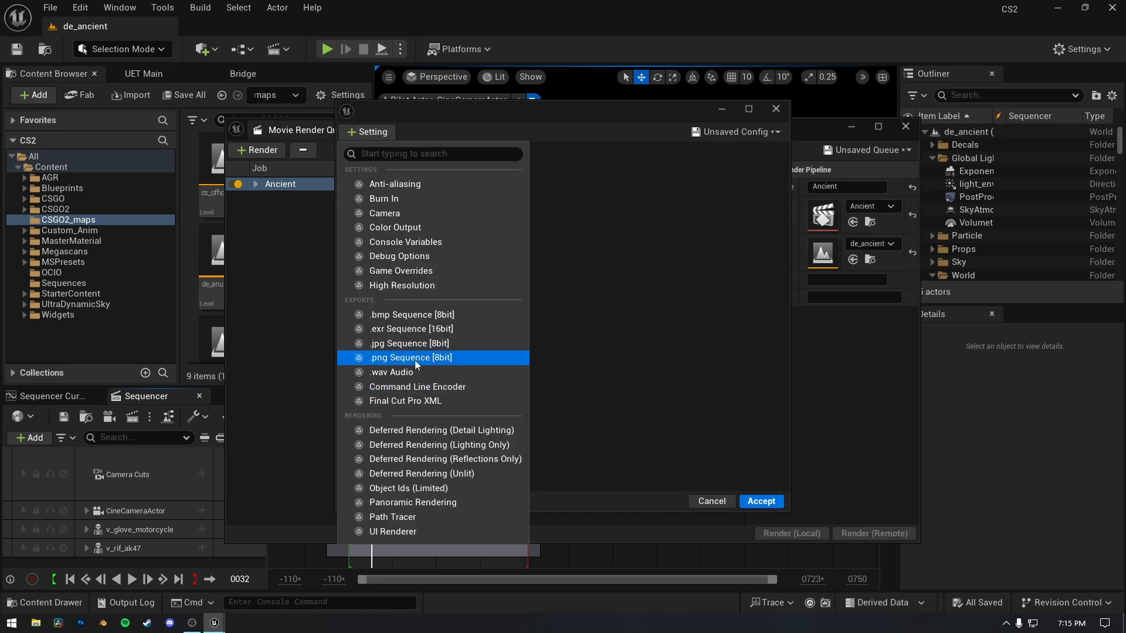
{"action": "left_click", "coordinate": [420, 332]}
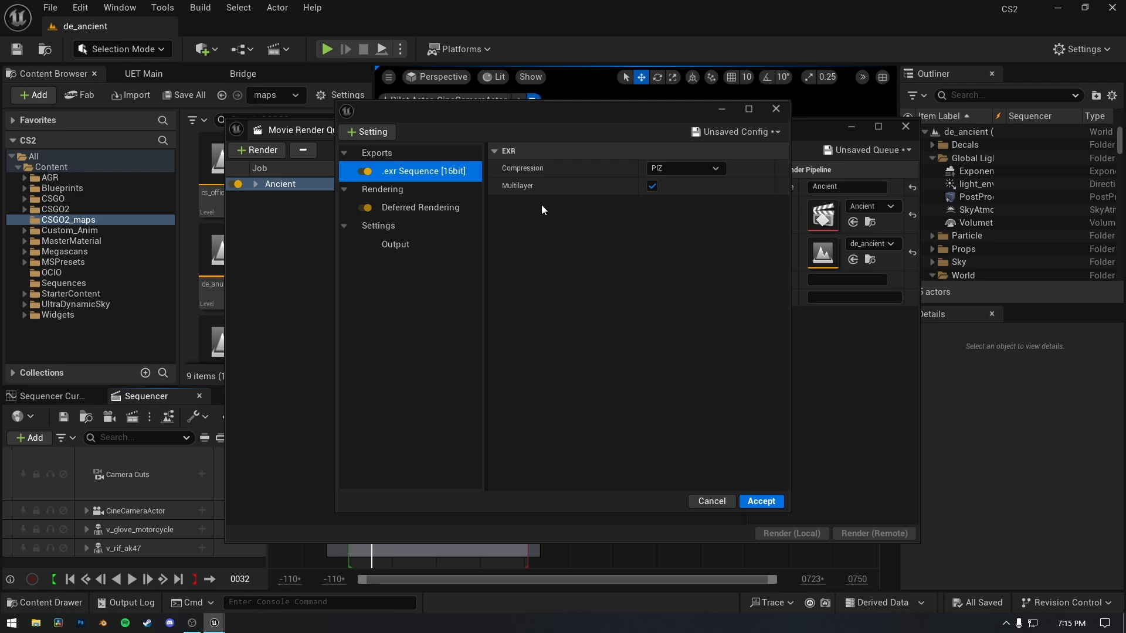
Add the Anti-aliasing, Color Output, Game Overrides and Console Variables settings to the render configuration.
{"action": "left_click", "coordinate": [352, 131]}
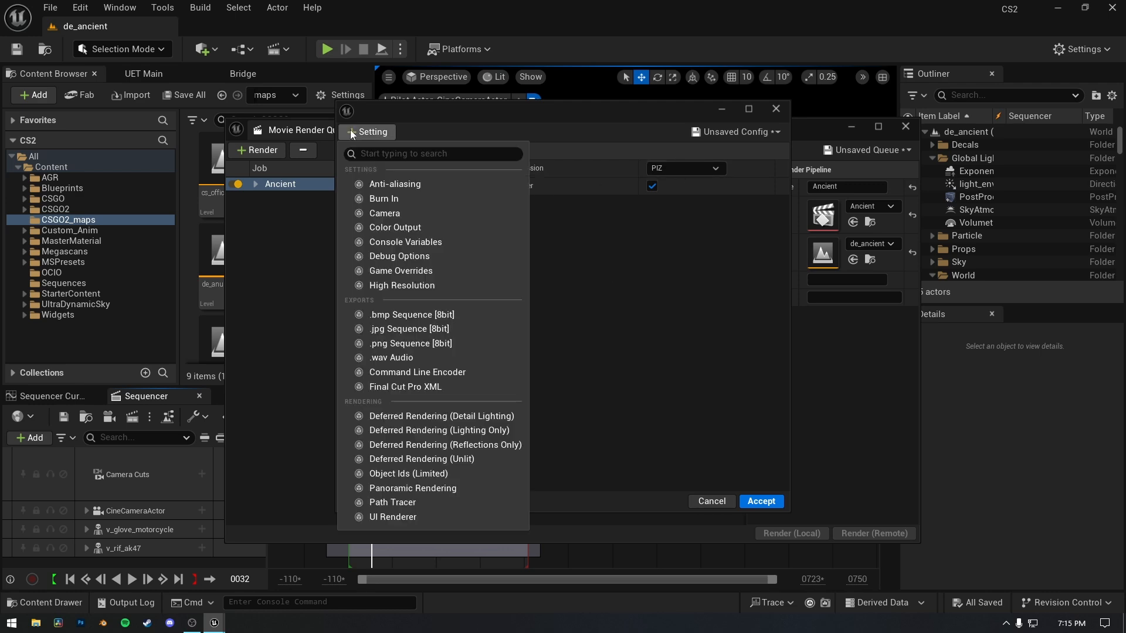
{"action": "left_click", "coordinate": [387, 183]}
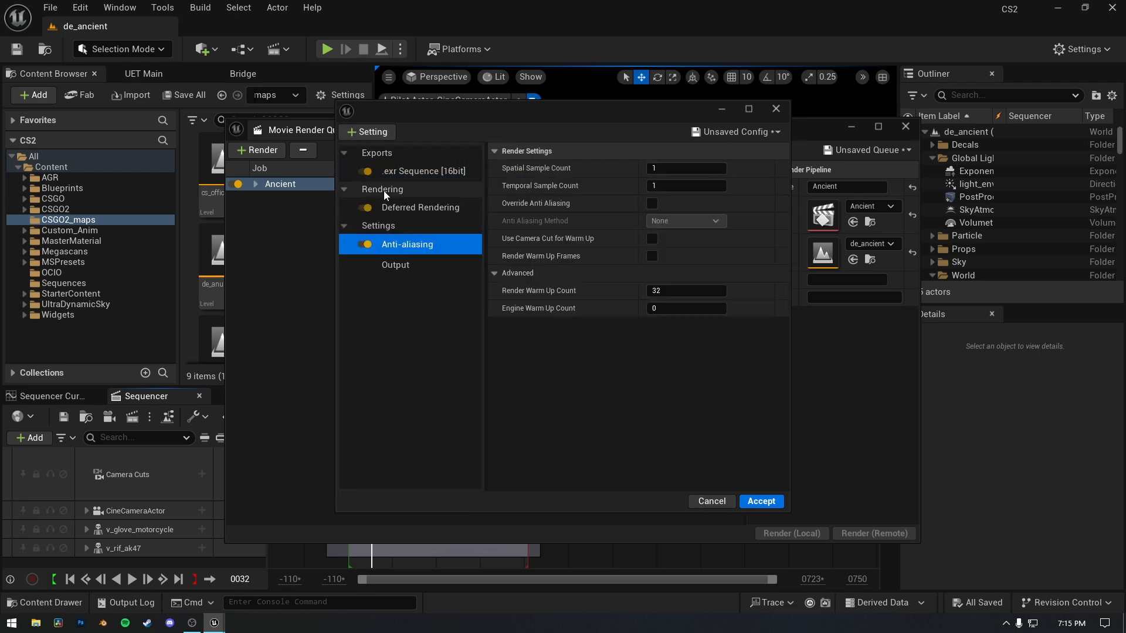
{"action": "left_click", "coordinate": [372, 136]}
{"action": "left_click", "coordinate": [411, 212]}
{"action": "left_click", "coordinate": [368, 132]}
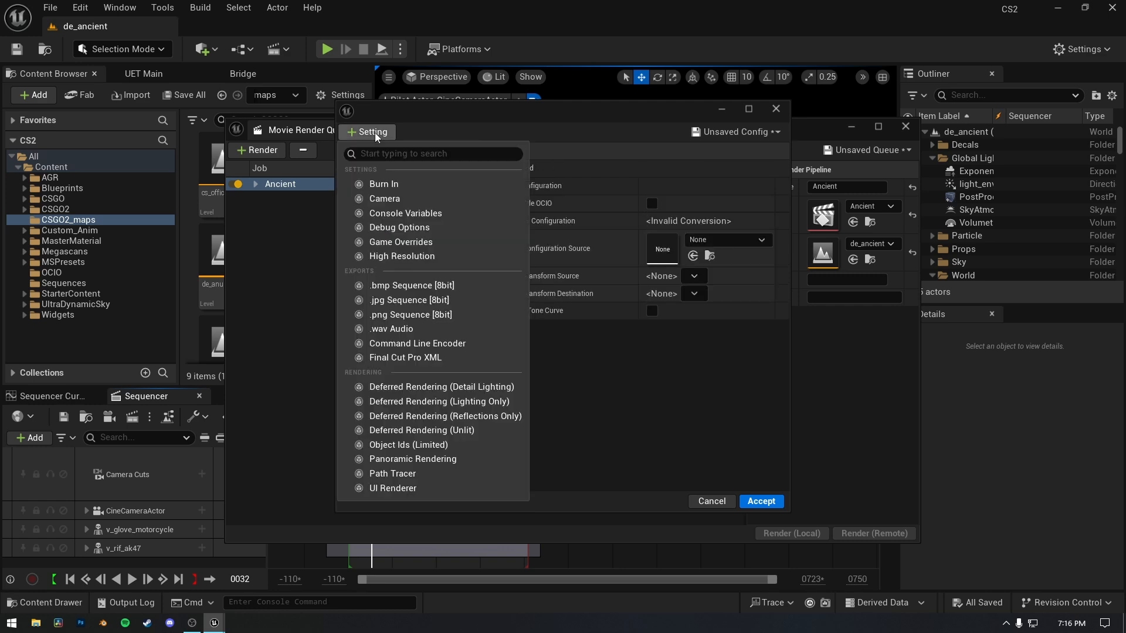
{"action": "left_click", "coordinate": [436, 244]}
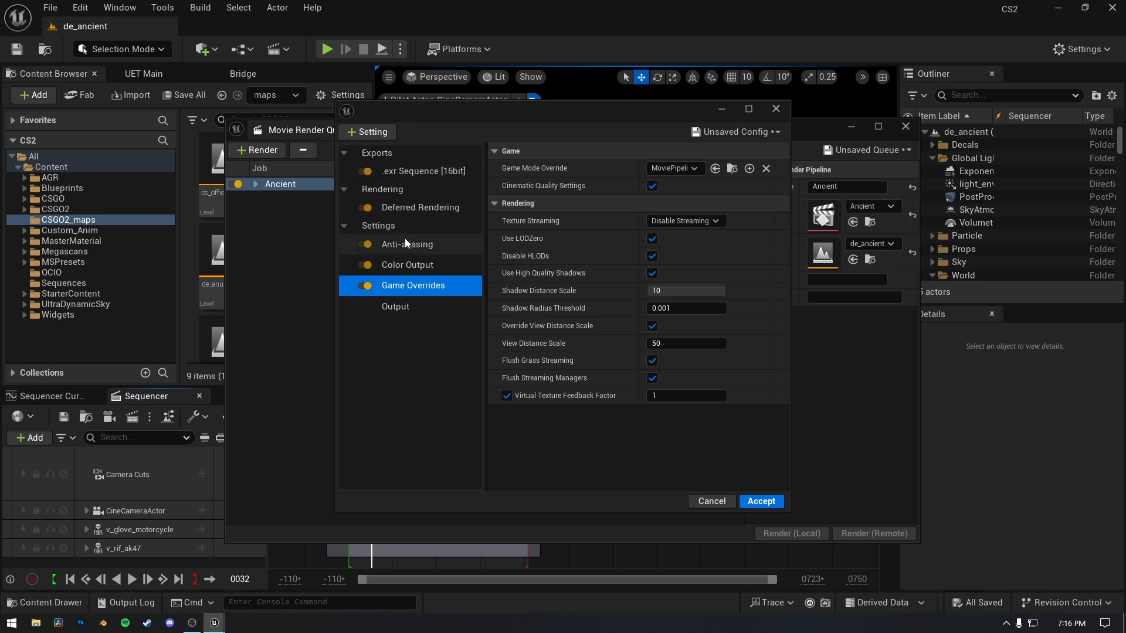
{"action": "left_click", "coordinate": [376, 132]}
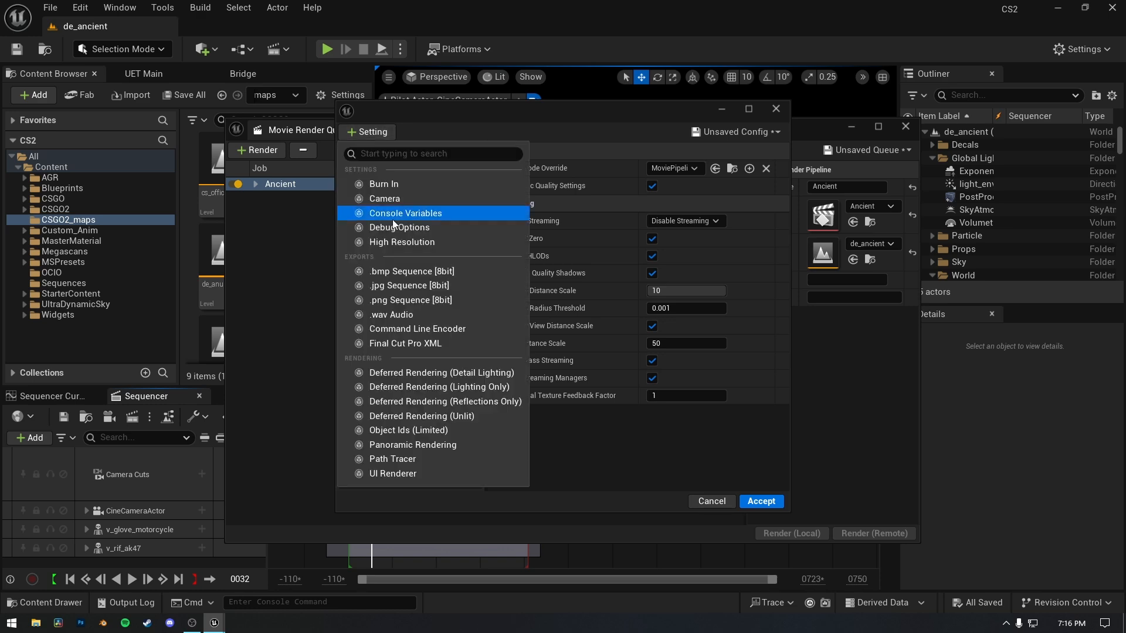
{"action": "left_click", "coordinate": [398, 214]}
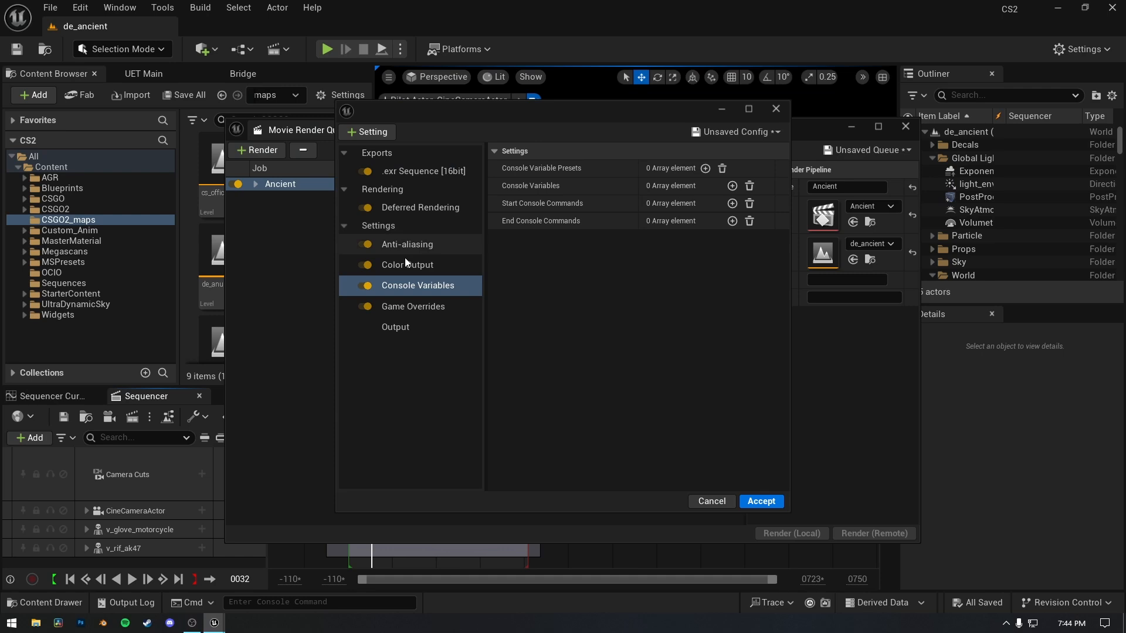
Add two console variable entries and define the first as r.ScreenPercentage with a value of 125.
{"action": "left_click", "coordinate": [731, 186]}
{"action": "left_click", "coordinate": [732, 186]}
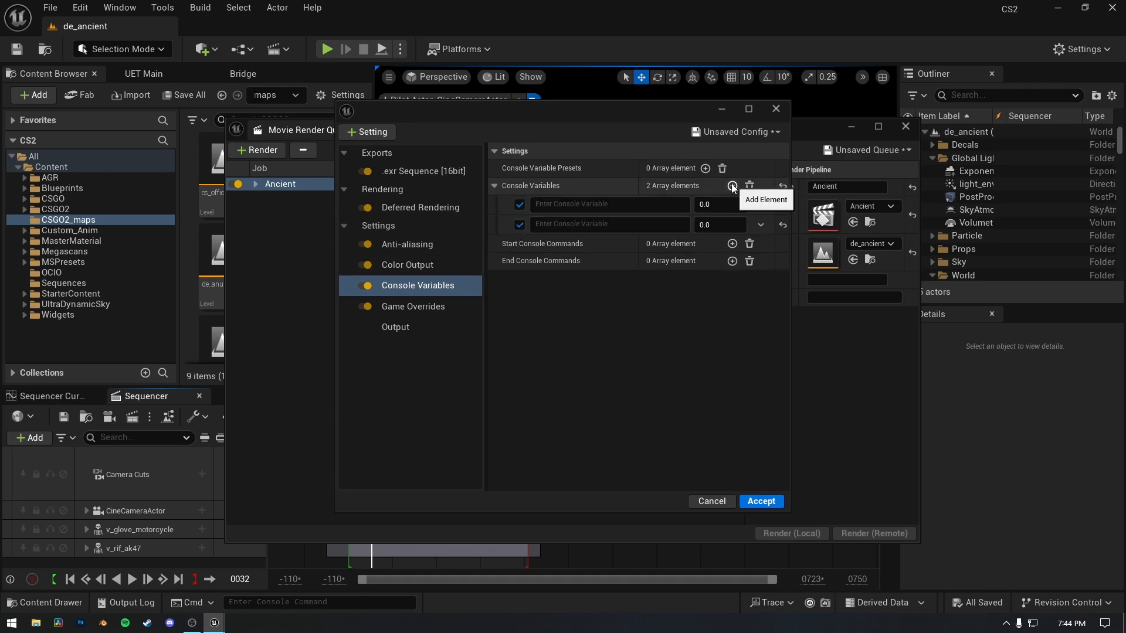
{"action": "left_click", "coordinate": [583, 206]}
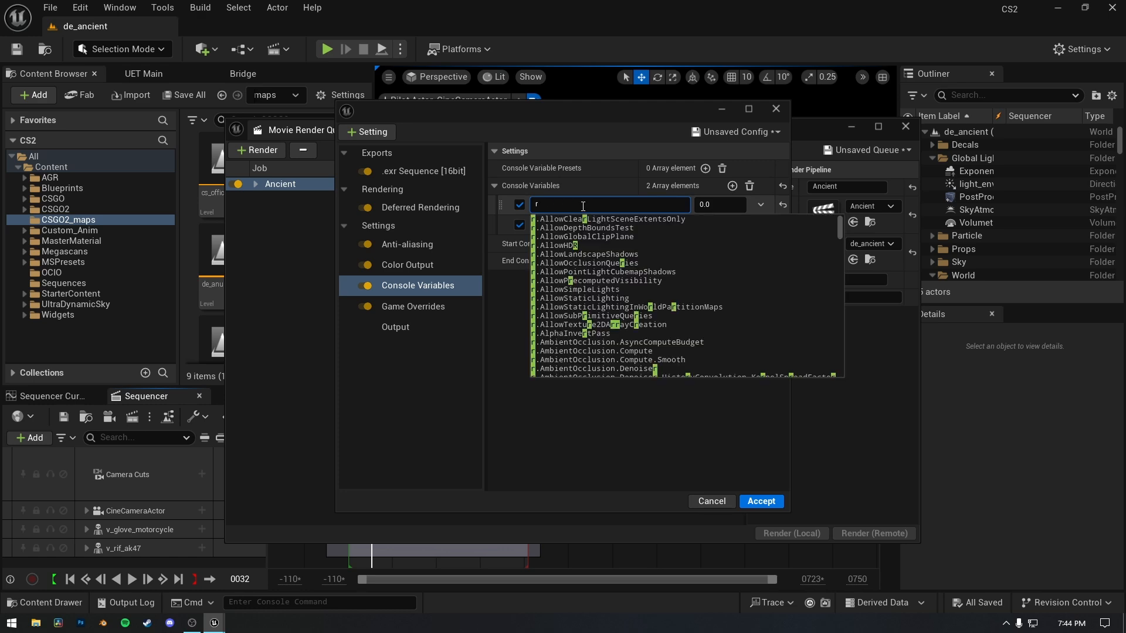
{"action": "type", "text": "r.screen"}
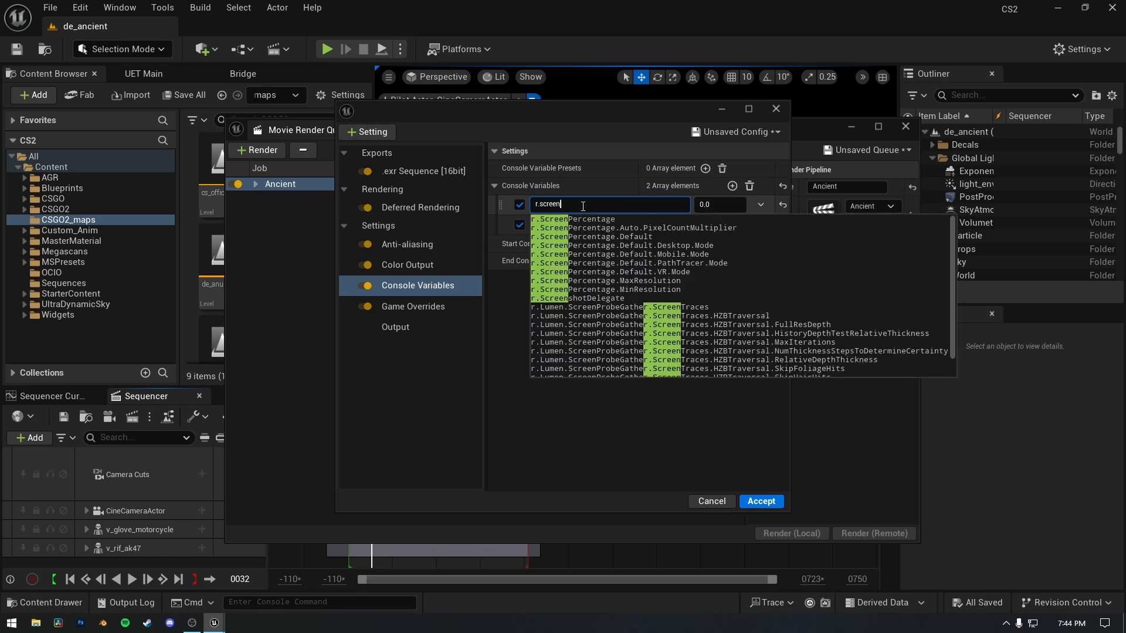
{"action": "key", "text": "Down"}
{"action": "left_click", "coordinate": [716, 208]}
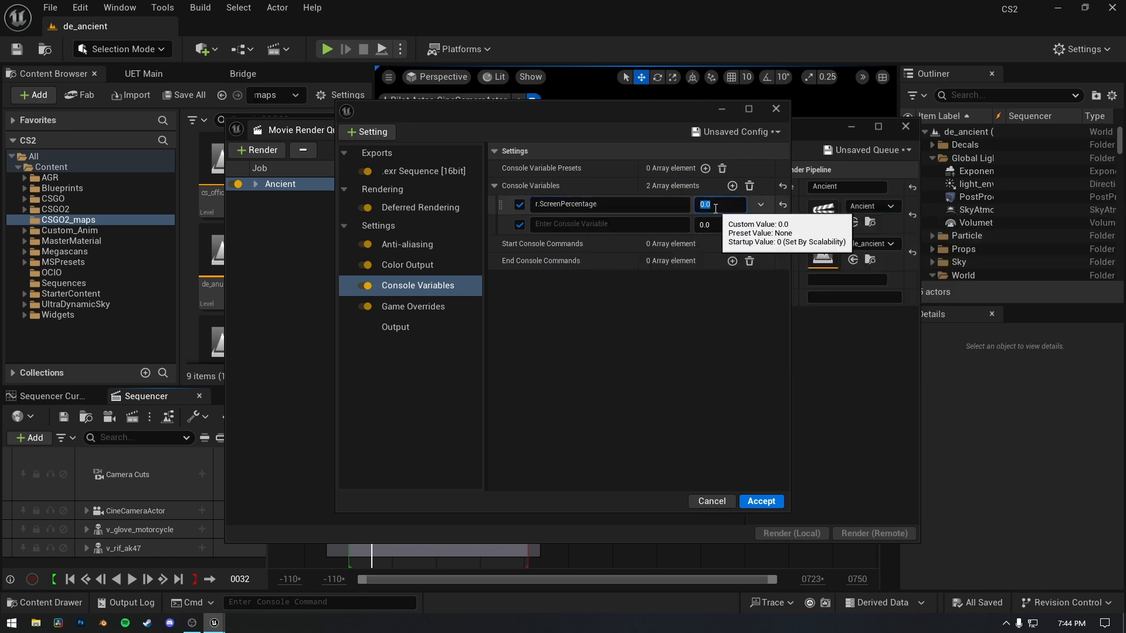
{"action": "type", "text": "125"}
{"action": "key", "text": "Return"}
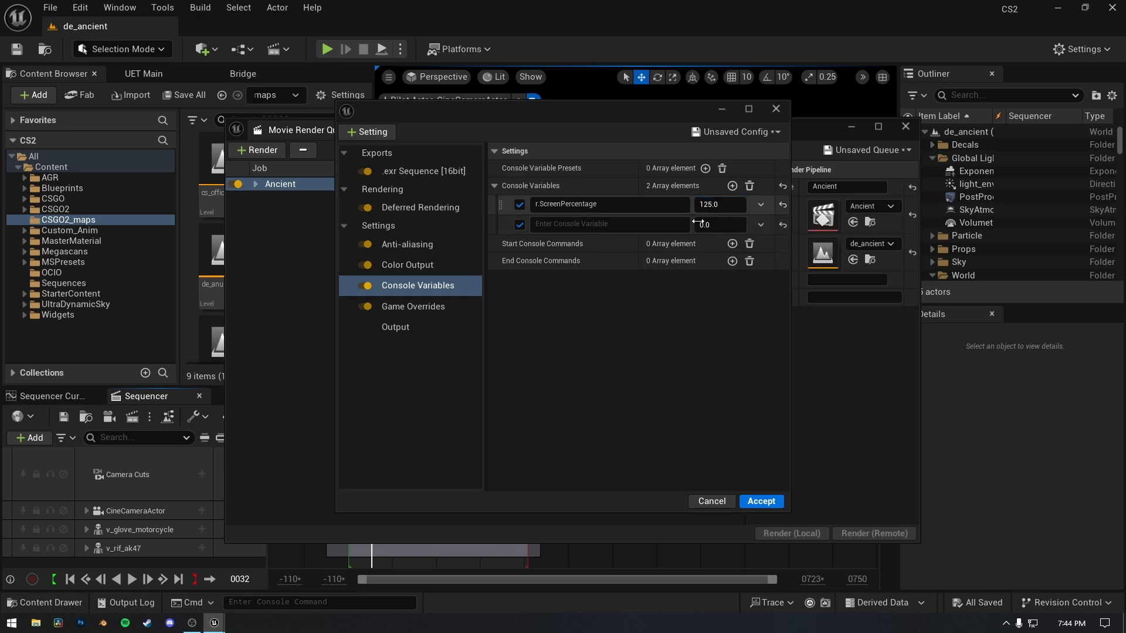
Define the second console variable as r.DepthOfFieldQuality with a value of 5.
{"action": "left_click", "coordinate": [600, 225]}
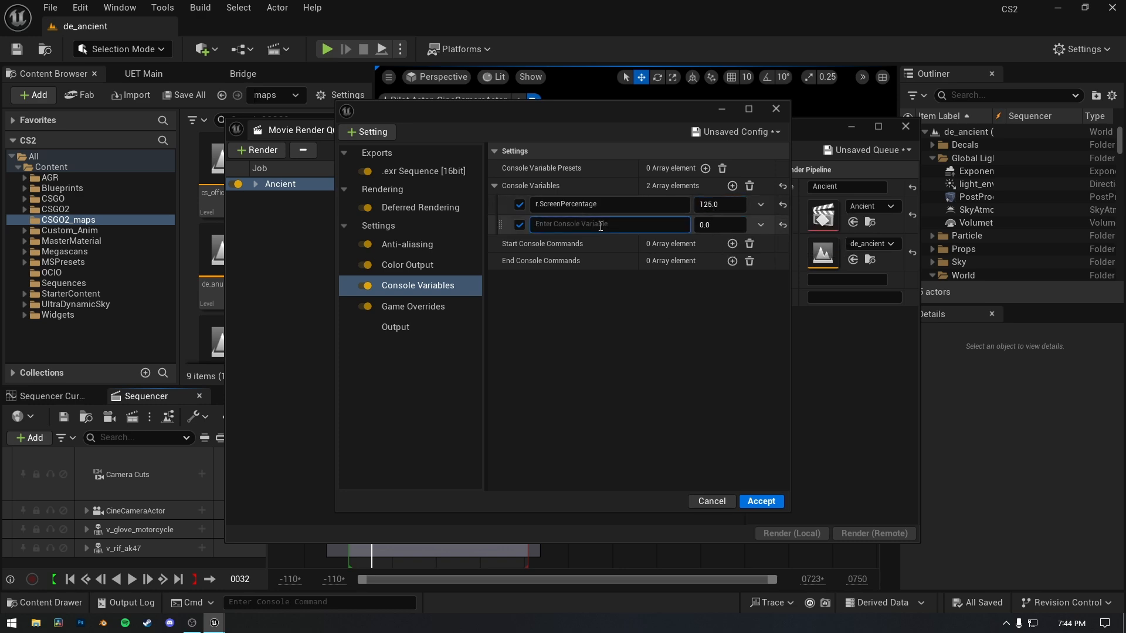
{"action": "type", "text": "r."}
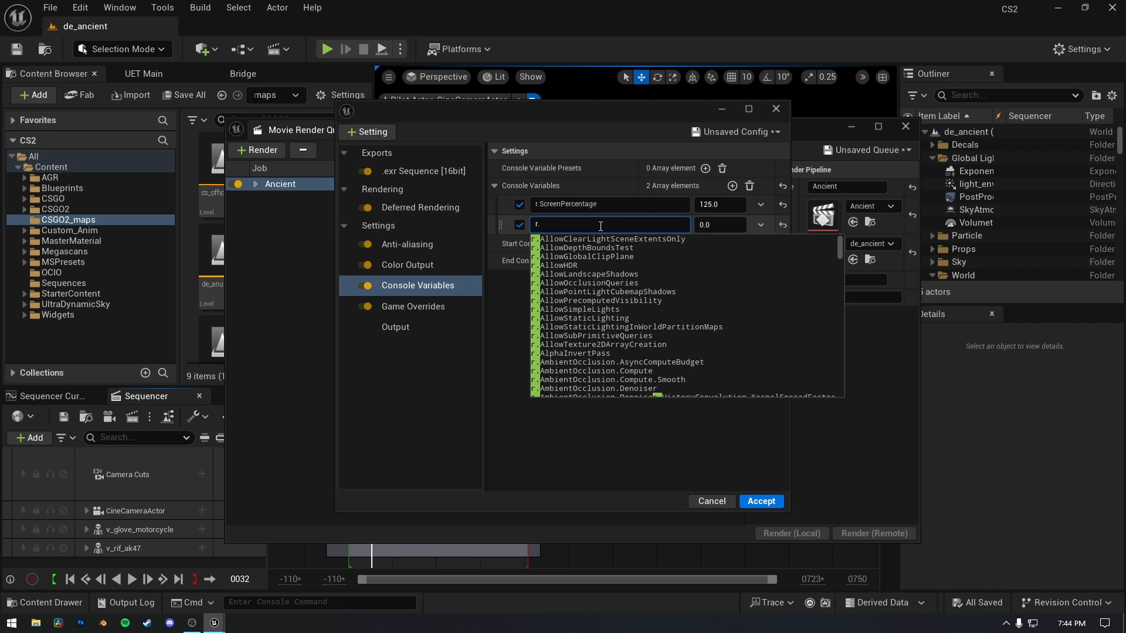
{"action": "type", "text": "depth"}
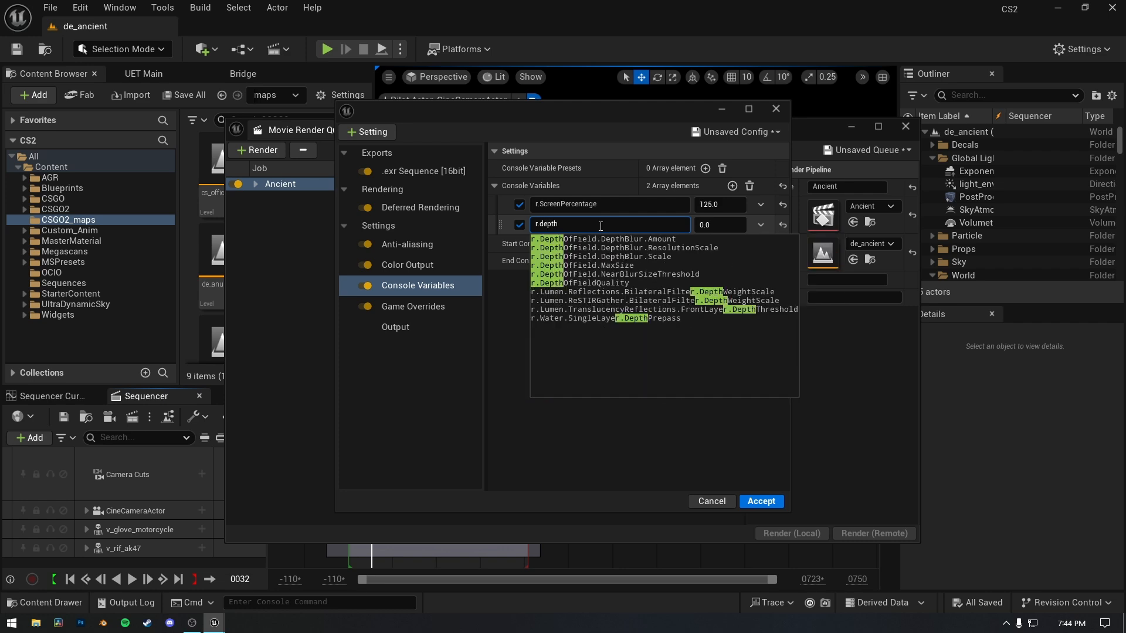
{"action": "left_click", "coordinate": [588, 280]}
{"action": "left_click", "coordinate": [720, 227]}
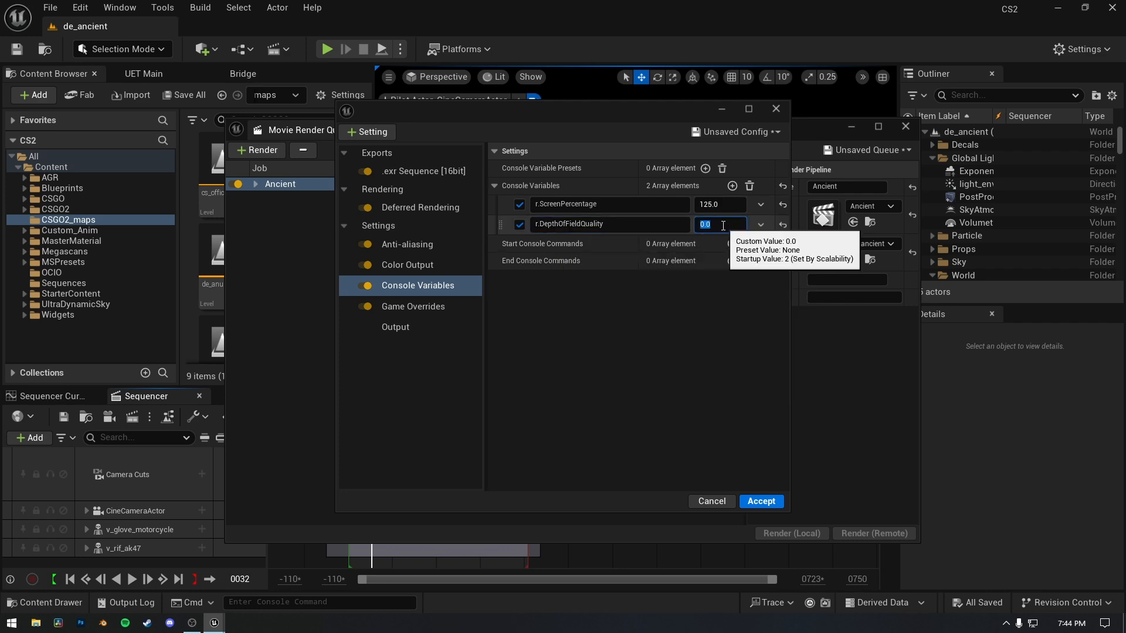
{"action": "type", "text": "5"}
{"action": "left_click", "coordinate": [523, 248]}
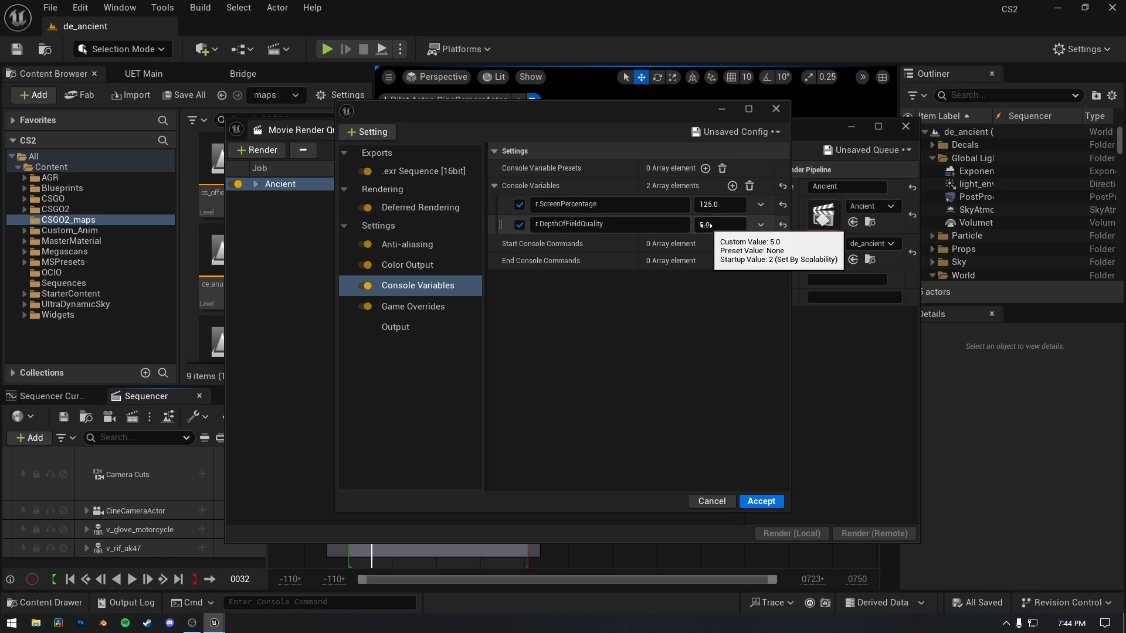
Add a third console variable, r.ShadowQuality, with a value of 5.
{"action": "left_click", "coordinate": [732, 186]}
{"action": "left_click", "coordinate": [549, 244]}
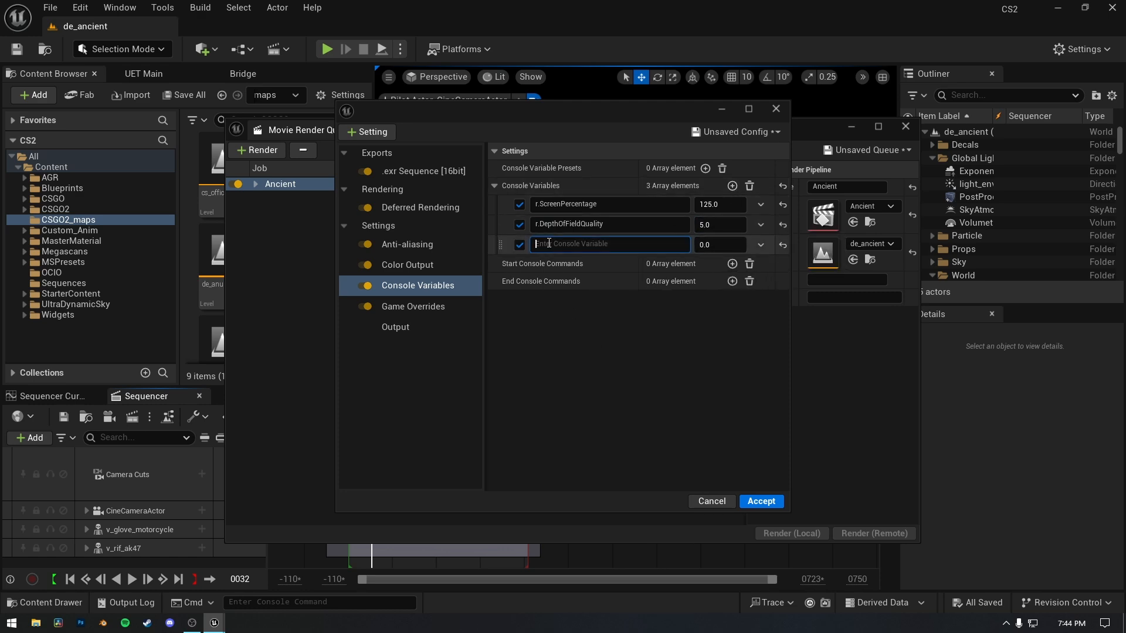
{"action": "type", "text": "r.shadow1q"}
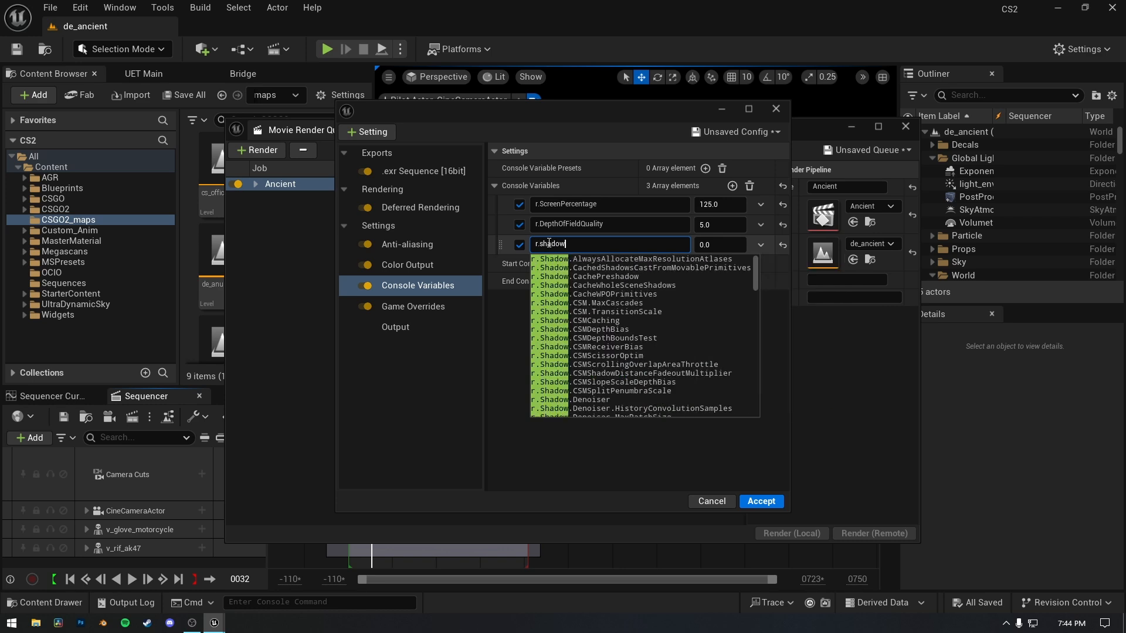
{"action": "key", "text": "BackSpace"}
{"action": "key", "text": "BackSpace"}
{"action": "key", "text": "BackSpace"}
{"action": "type", "text": "wqu"}
{"action": "key", "text": "Return"}
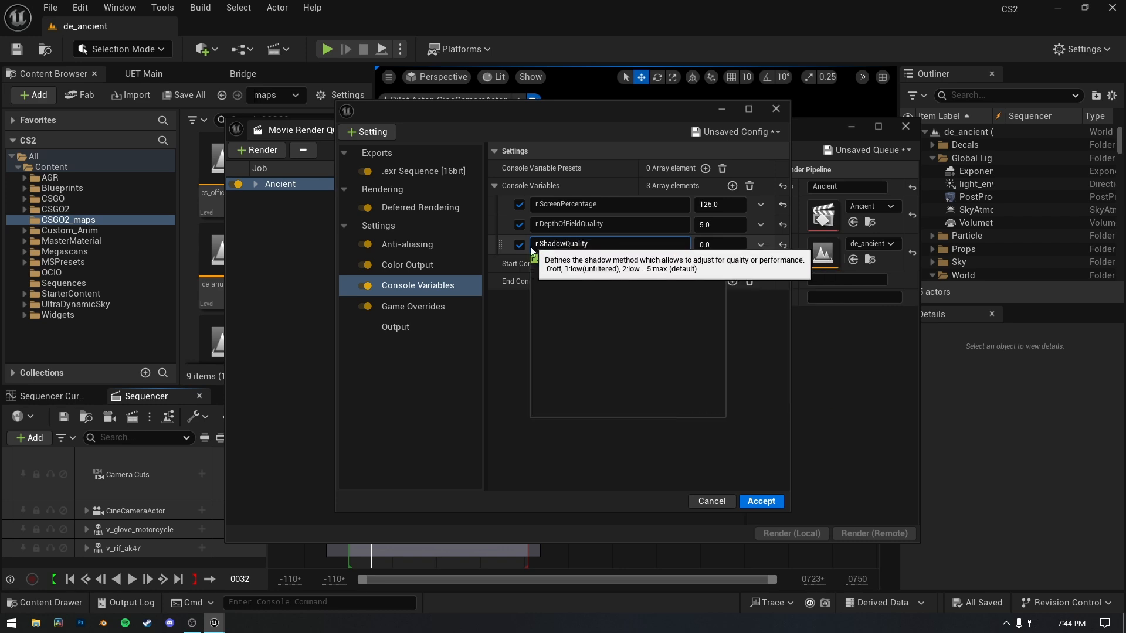
{"action": "left_click", "coordinate": [715, 246]}
{"action": "type", "text": "5"}
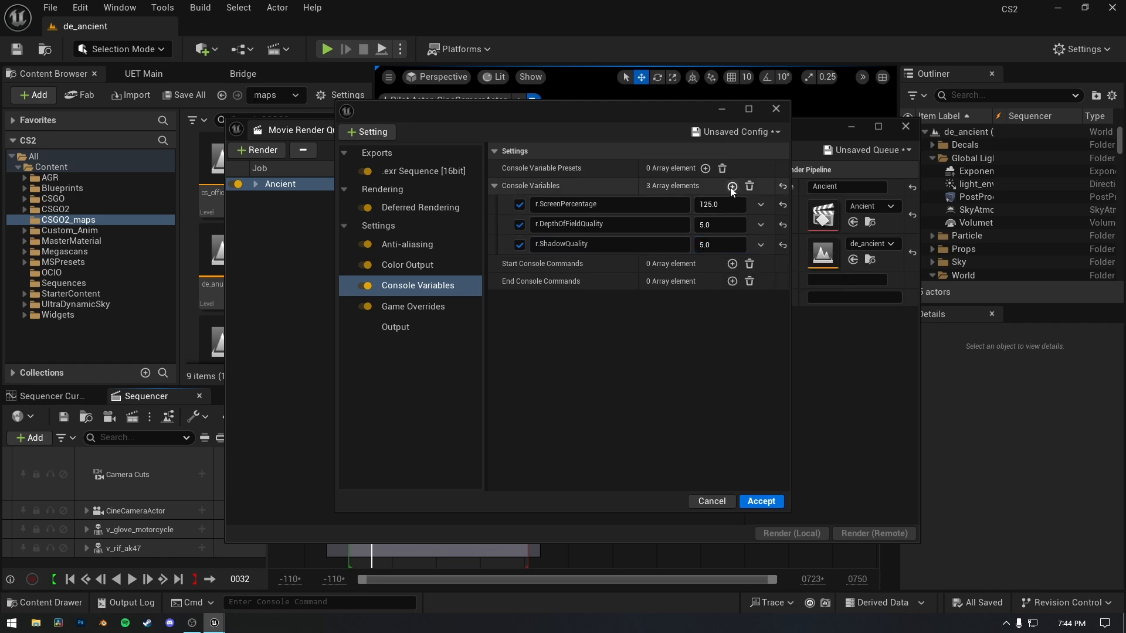
Add a fourth console variable, r.MotionBlurQuality, with a value of 5.
{"action": "left_click", "coordinate": [732, 186]}
{"action": "left_click", "coordinate": [552, 265]}
{"action": "type", "text": "r."}
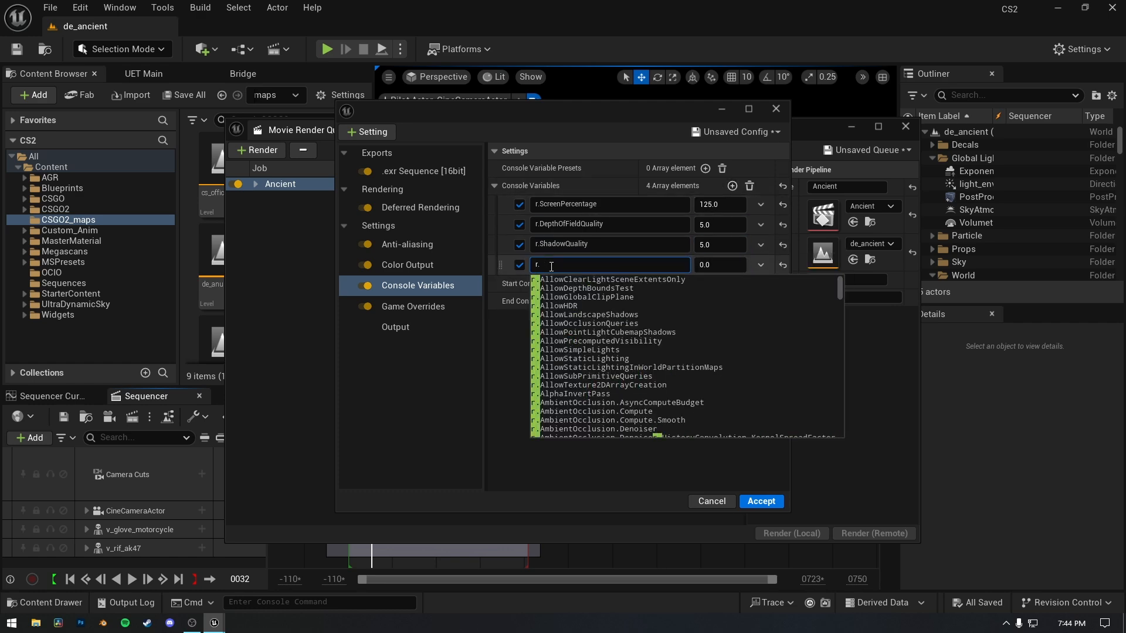
{"action": "type", "text": "motionblurq"}
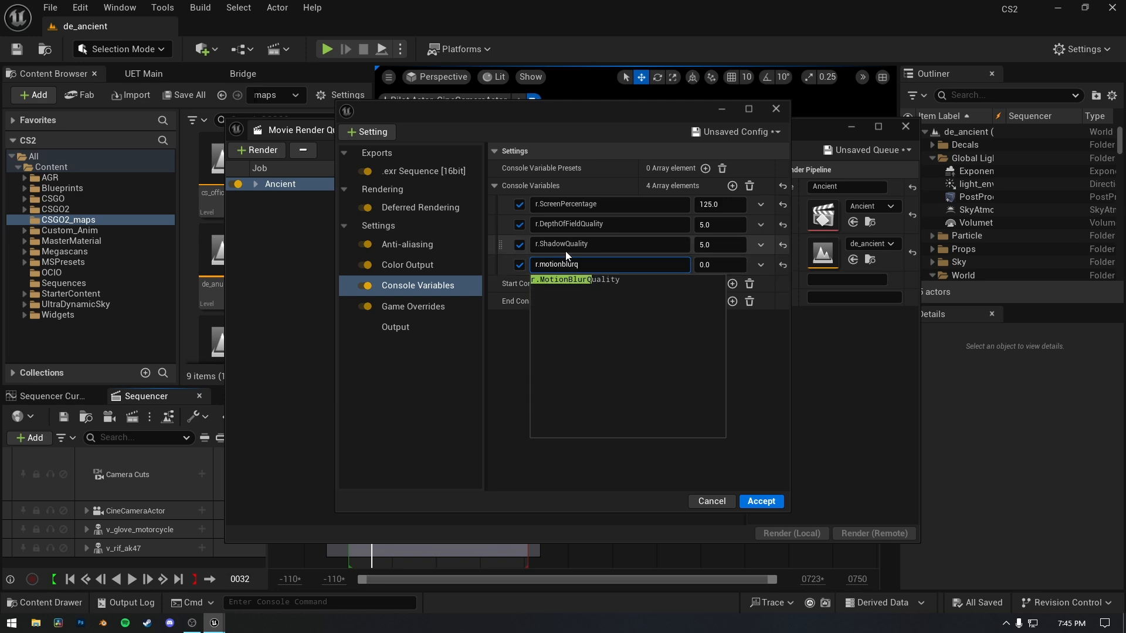
{"action": "left_click", "coordinate": [609, 280]}
{"action": "left_click", "coordinate": [704, 263]}
{"action": "type", "text": "5"}
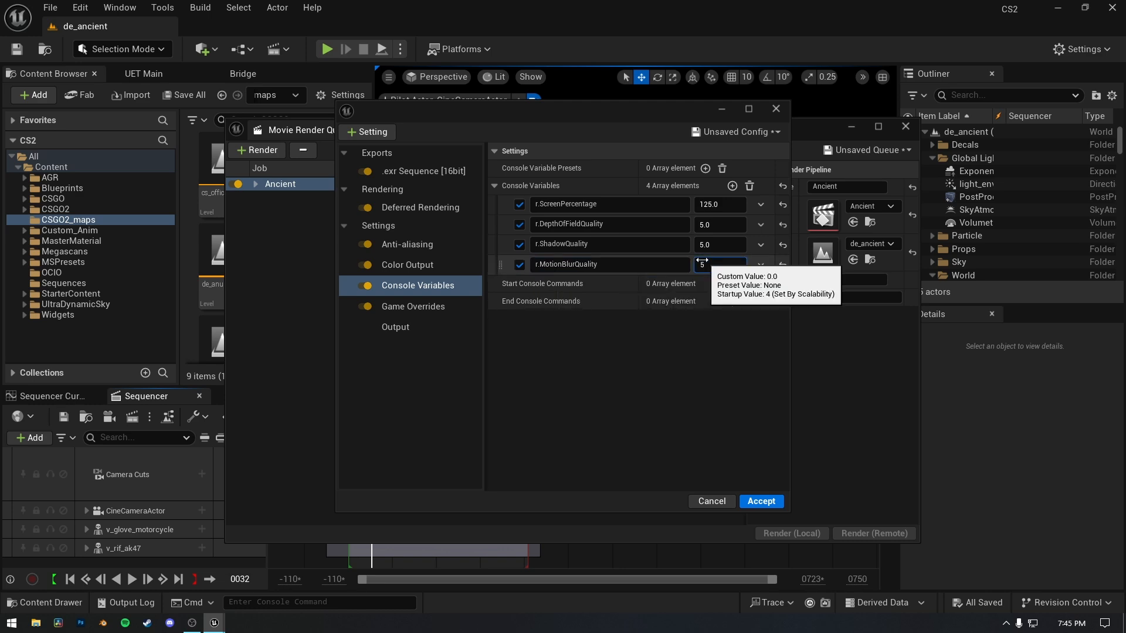
Add a fifth console variable, r.BloomQuality, with a value of 5.
{"action": "left_click", "coordinate": [732, 186]}
{"action": "left_click", "coordinate": [565, 284]}
{"action": "type", "text": "r"}
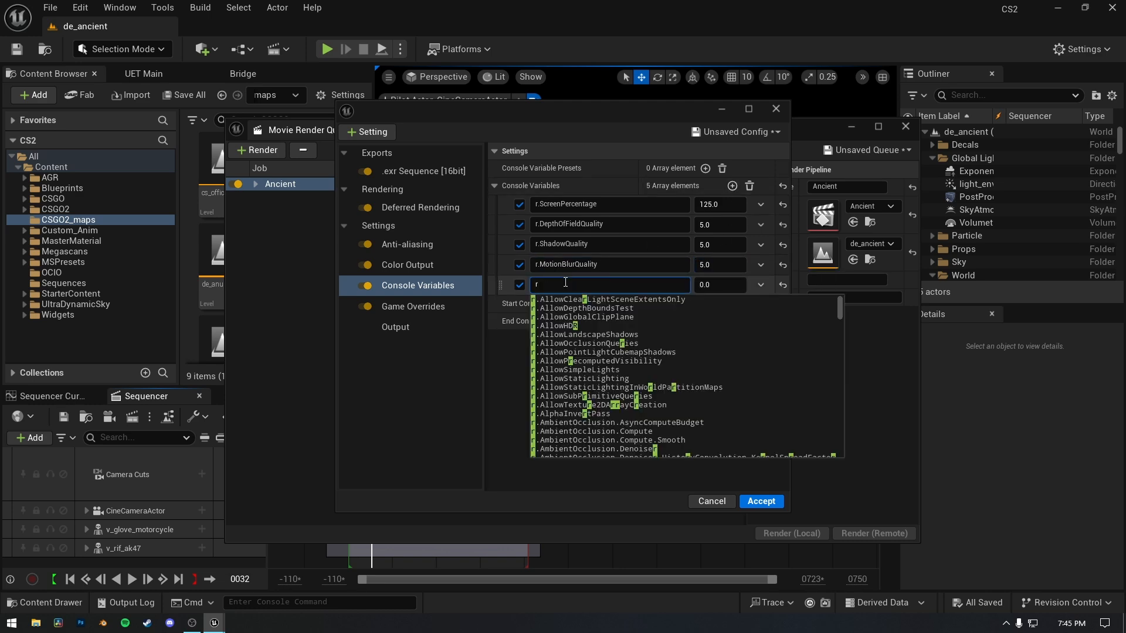
{"action": "type", "text": ".bloomn"}
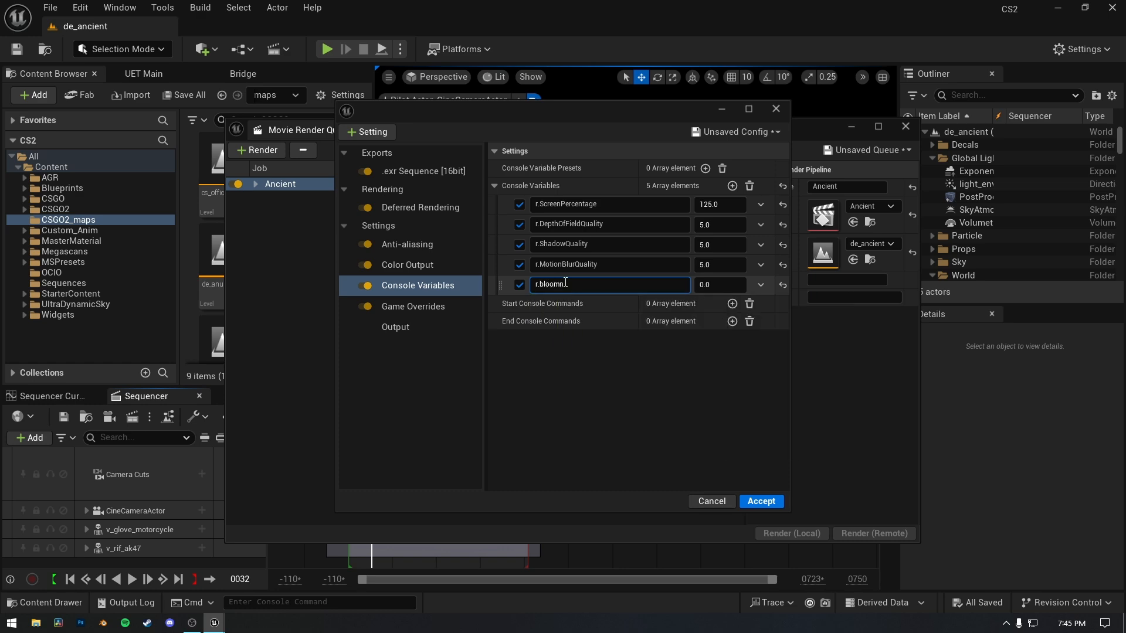
{"action": "key", "text": "BackSpace"}
{"action": "type", "text": "q"}
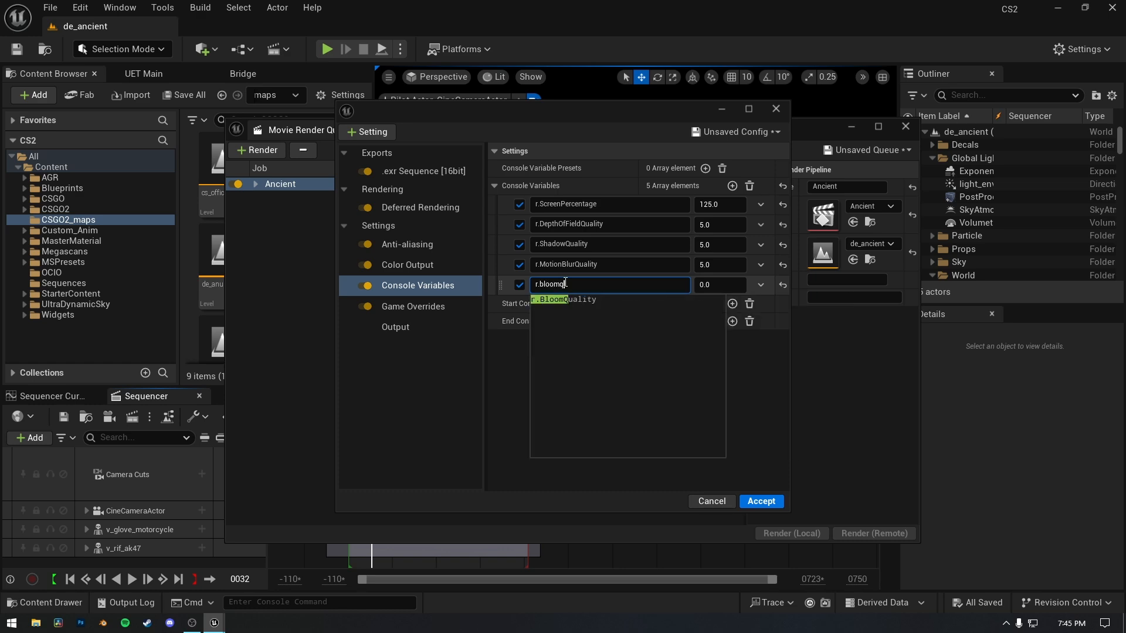
{"action": "left_click", "coordinate": [580, 300]}
{"action": "left_click", "coordinate": [716, 285]}
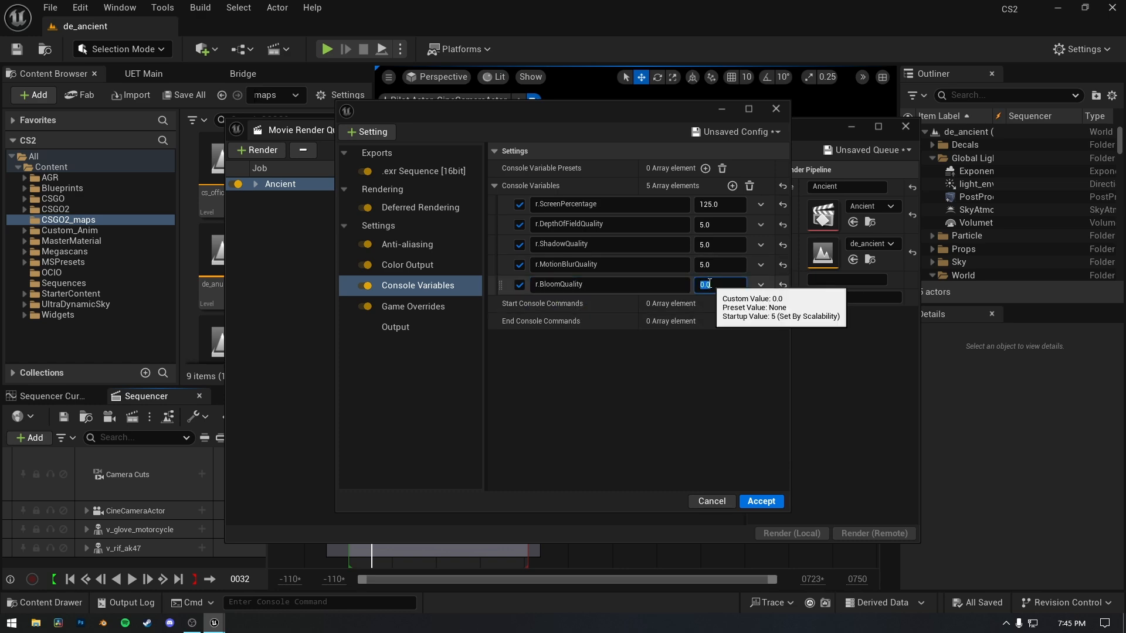
{"action": "type", "text": "5"}
{"action": "key", "text": "Return"}
Set the anti-aliasing spatial sample count to 2 and the temporal sample count to 8.
{"action": "left_click", "coordinate": [411, 269]}
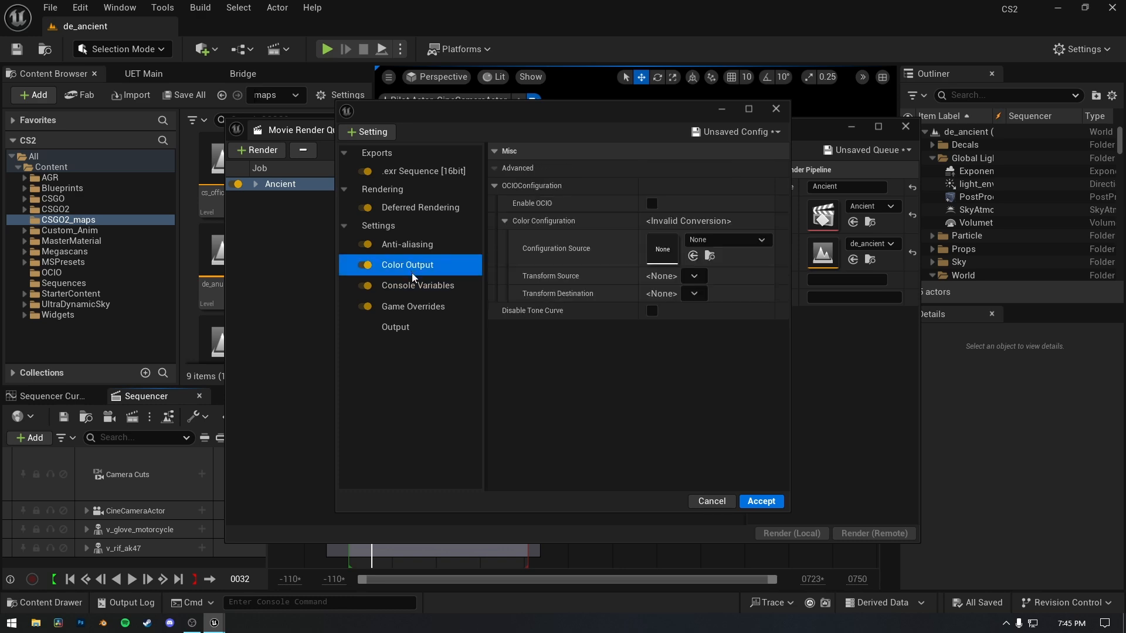
{"action": "left_click", "coordinate": [432, 241]}
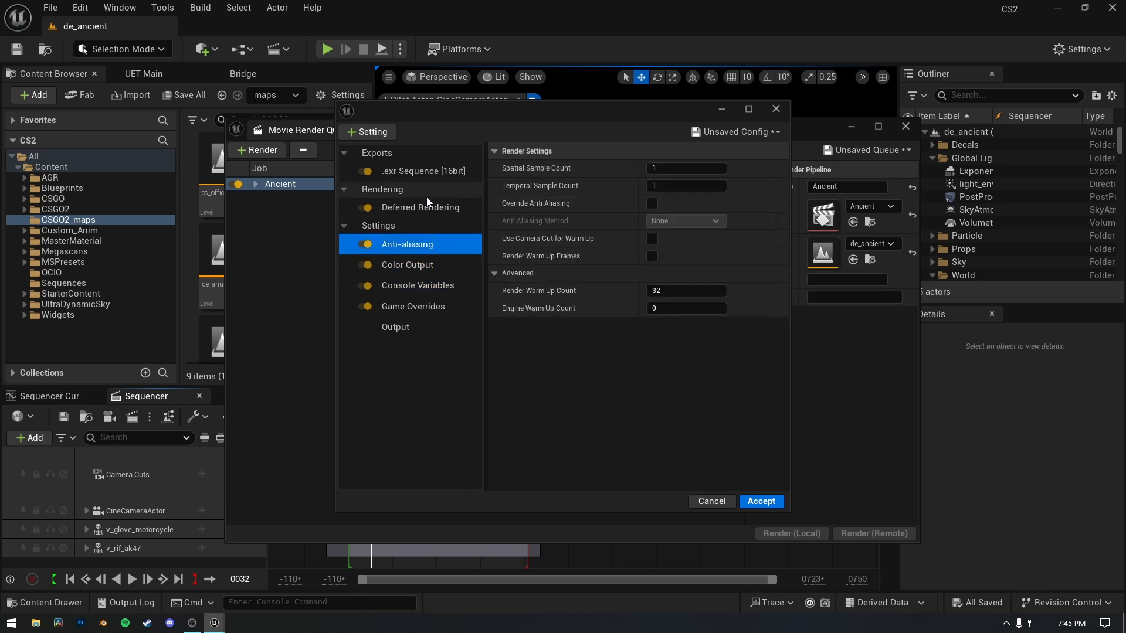
{"action": "left_click", "coordinate": [668, 167]}
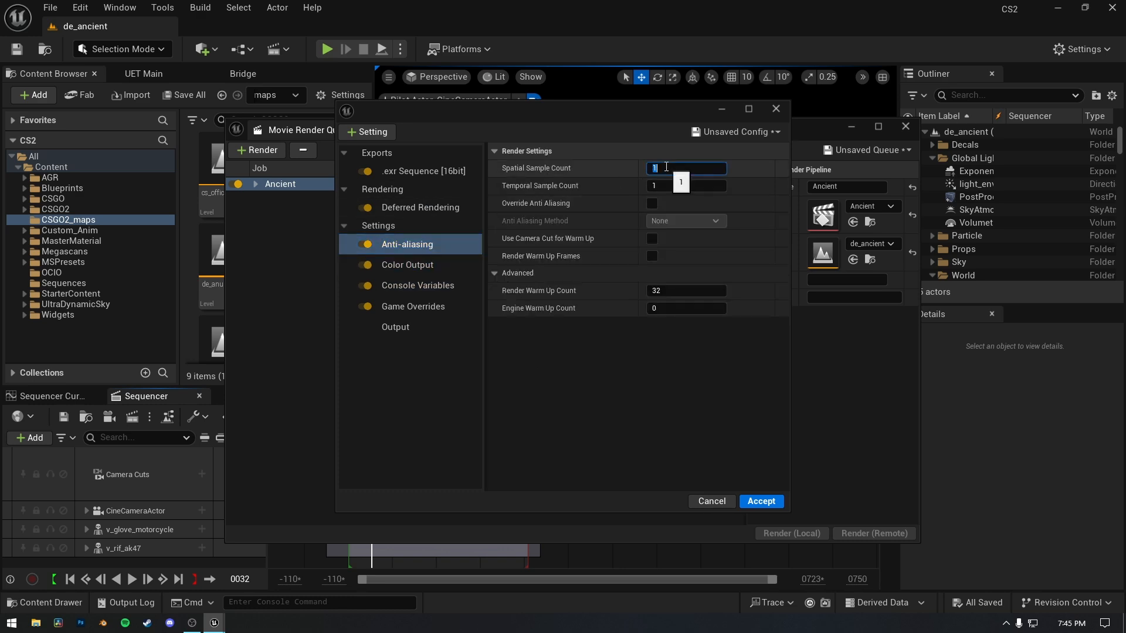
{"action": "type", "text": "2"}
{"action": "left_click", "coordinate": [659, 186]}
{"action": "type", "text": "8"}
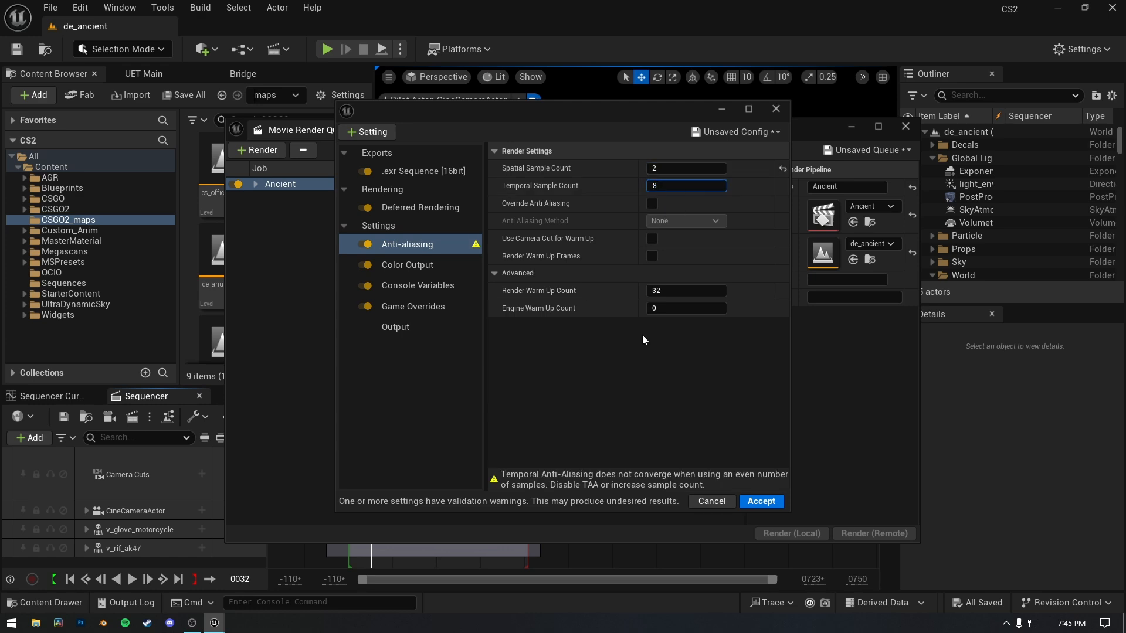
{"action": "key", "text": "Return"}
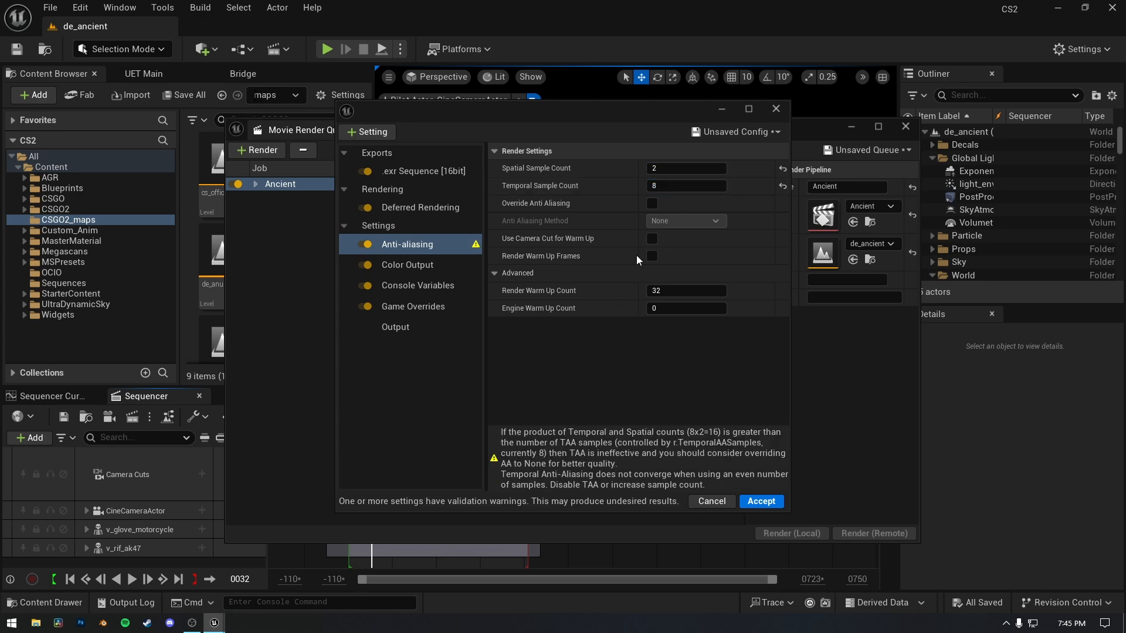
Override anti-aliasing with the method None and set both the render and engine warm up counts to 64.
{"action": "left_click", "coordinate": [652, 204]}
{"action": "left_click", "coordinate": [667, 290]}
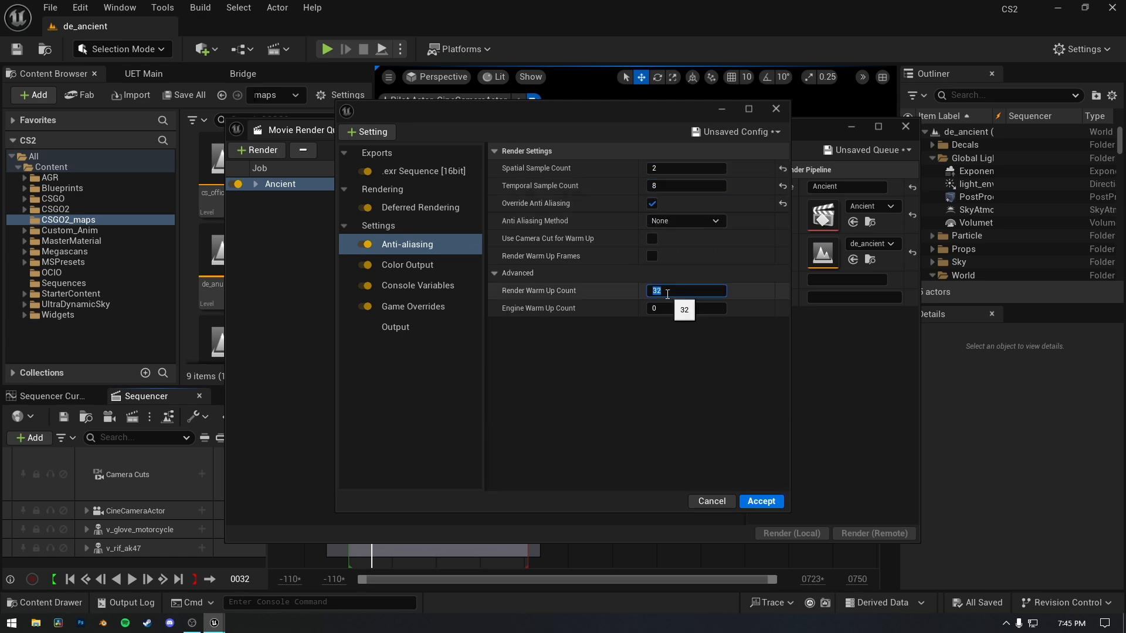
{"action": "type", "text": "64"}
{"action": "left_click", "coordinate": [684, 307]}
{"action": "type", "text": "6"}
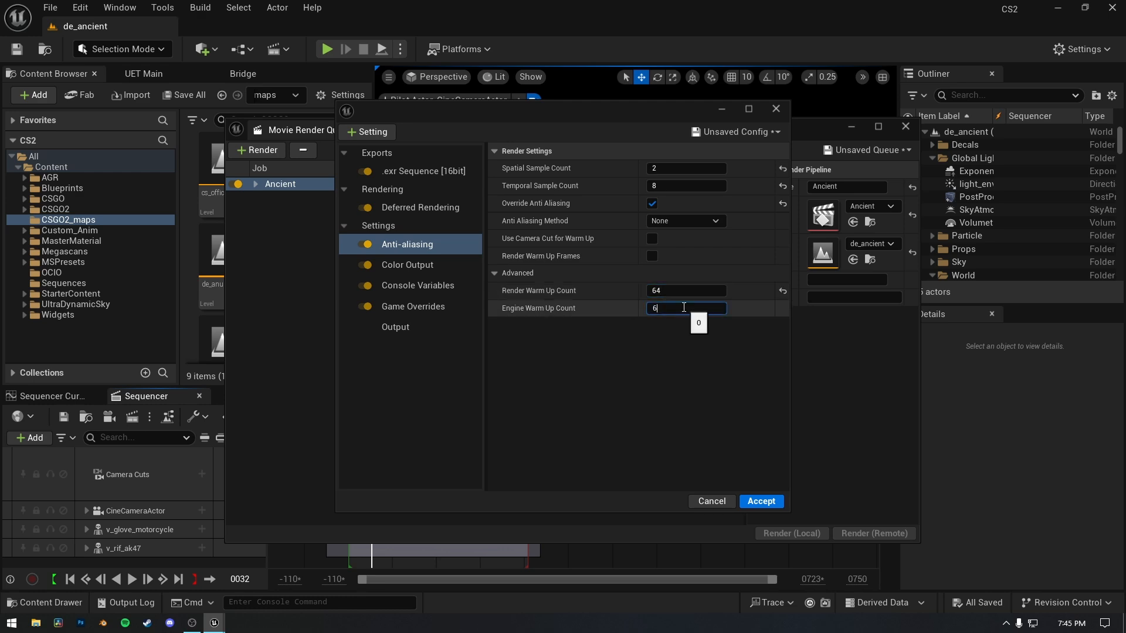
{"action": "type", "text": "4"}
{"action": "key", "text": "Return"}
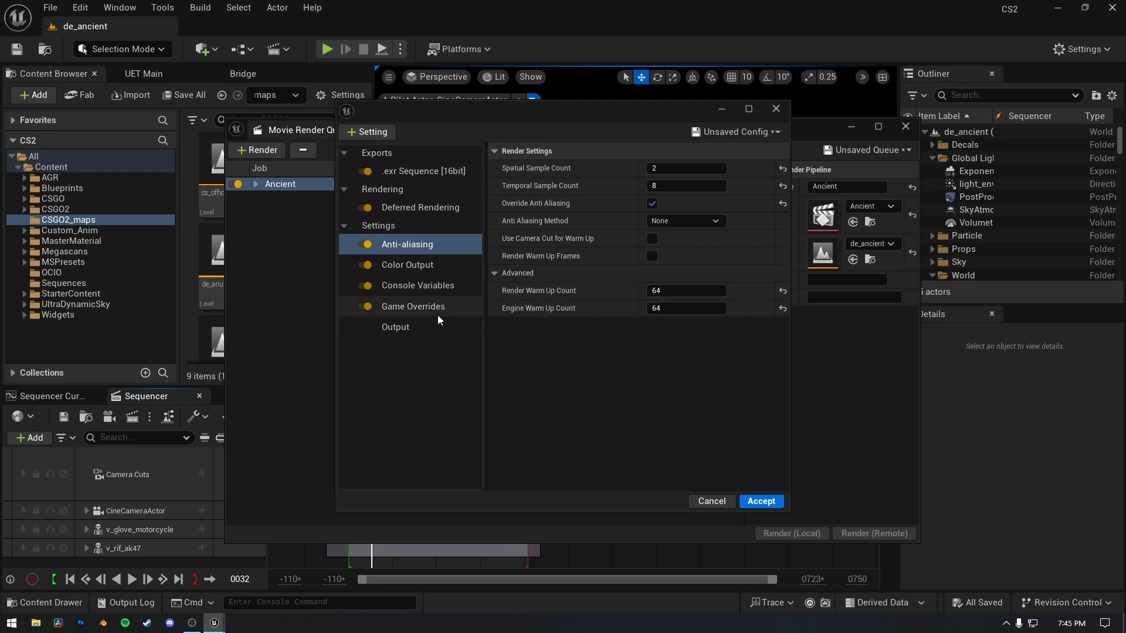
Enable OCIO for the color output and create its OpenColorIO configuration asset as OCIO_1 in the OCIO folder.
{"action": "left_click", "coordinate": [425, 265]}
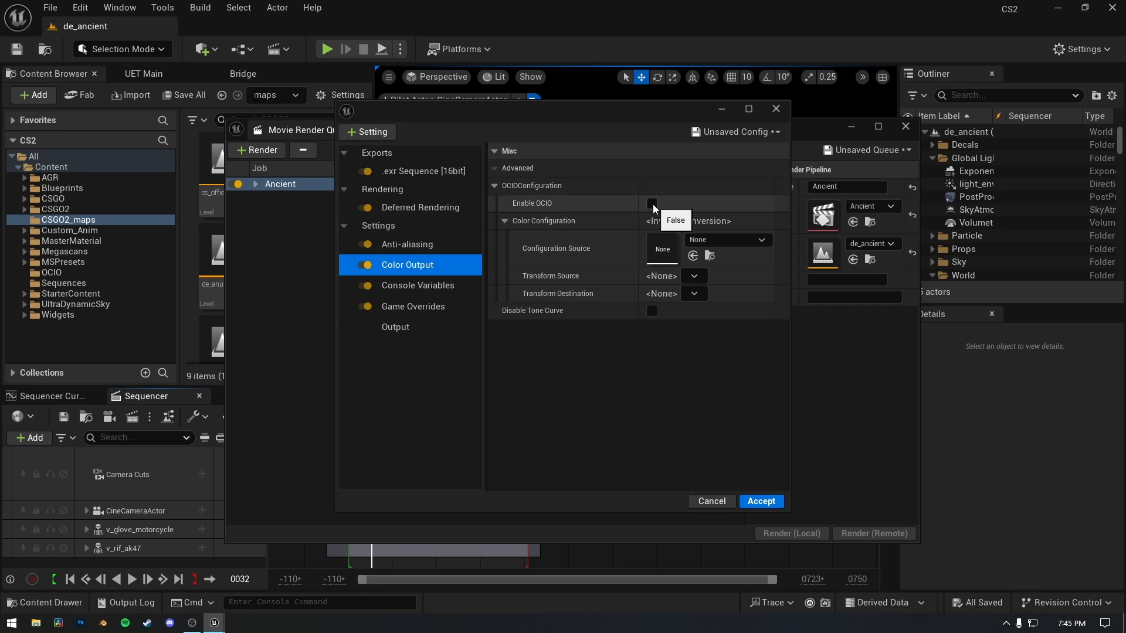
{"action": "left_click", "coordinate": [652, 203]}
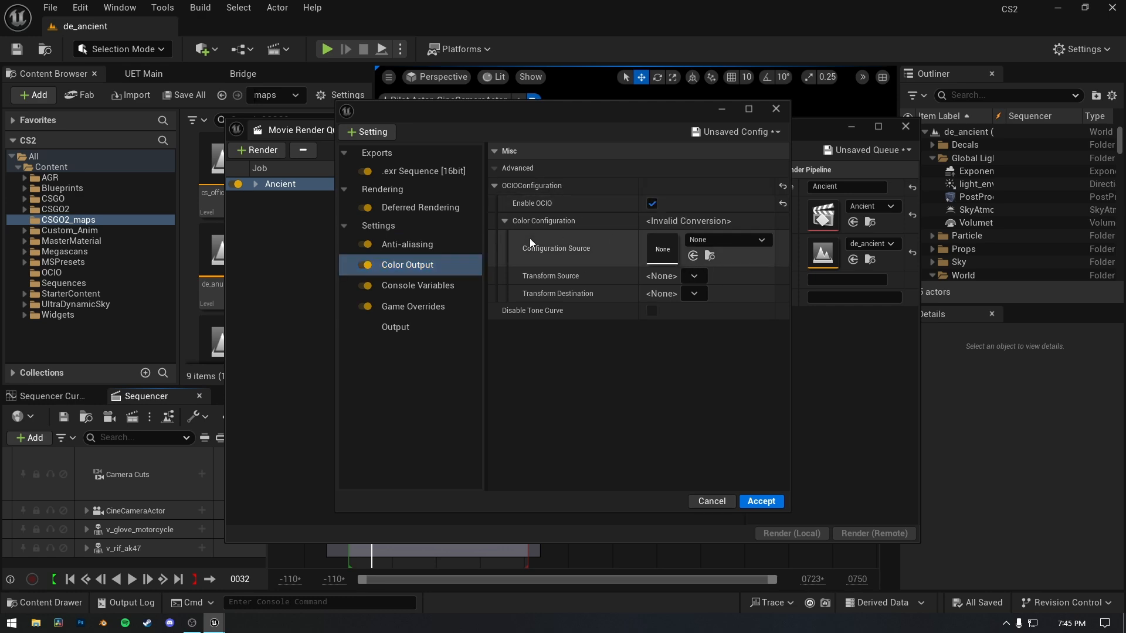
{"action": "left_click", "coordinate": [716, 241]}
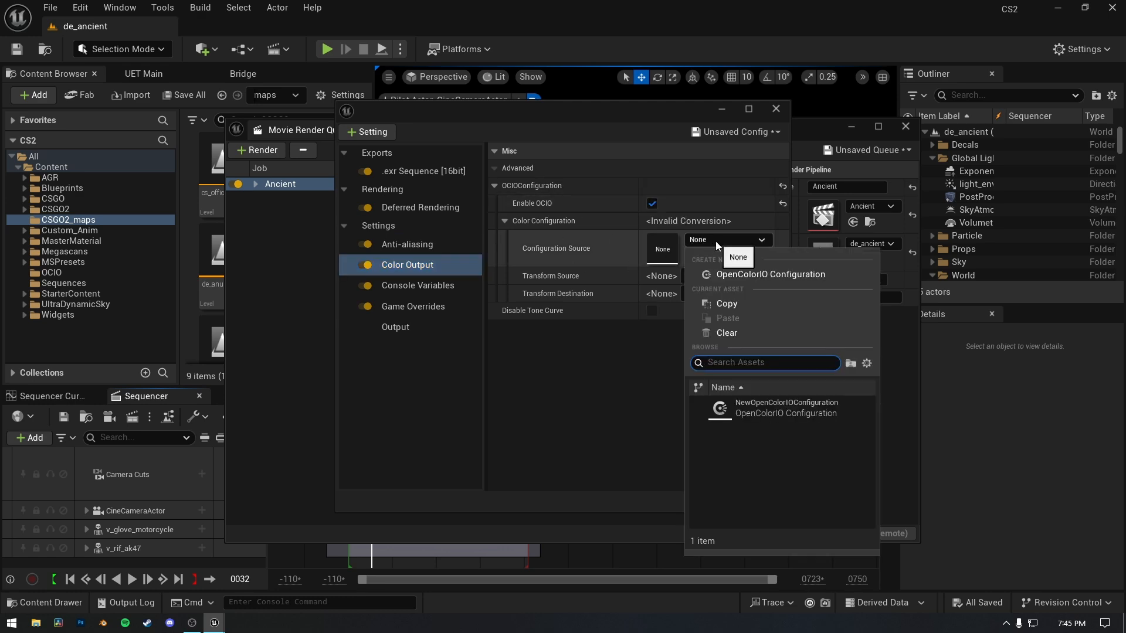
{"action": "left_click", "coordinate": [727, 274]}
{"action": "left_click", "coordinate": [236, 278]}
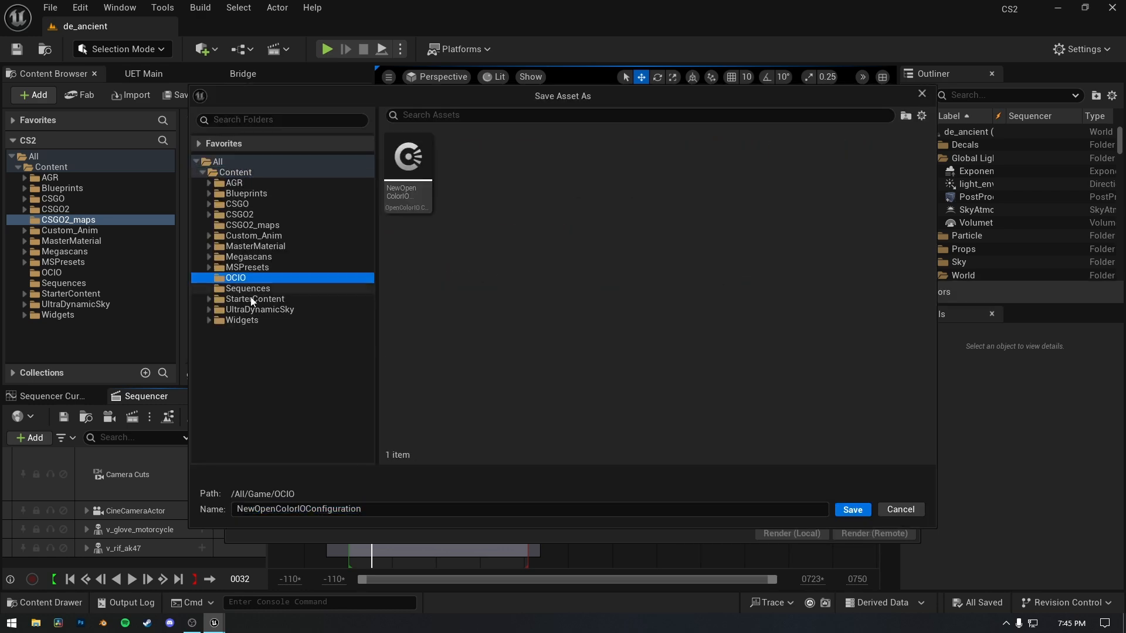
{"action": "left_click", "coordinate": [344, 507]}
{"action": "type", "text": "OCIO_1"}
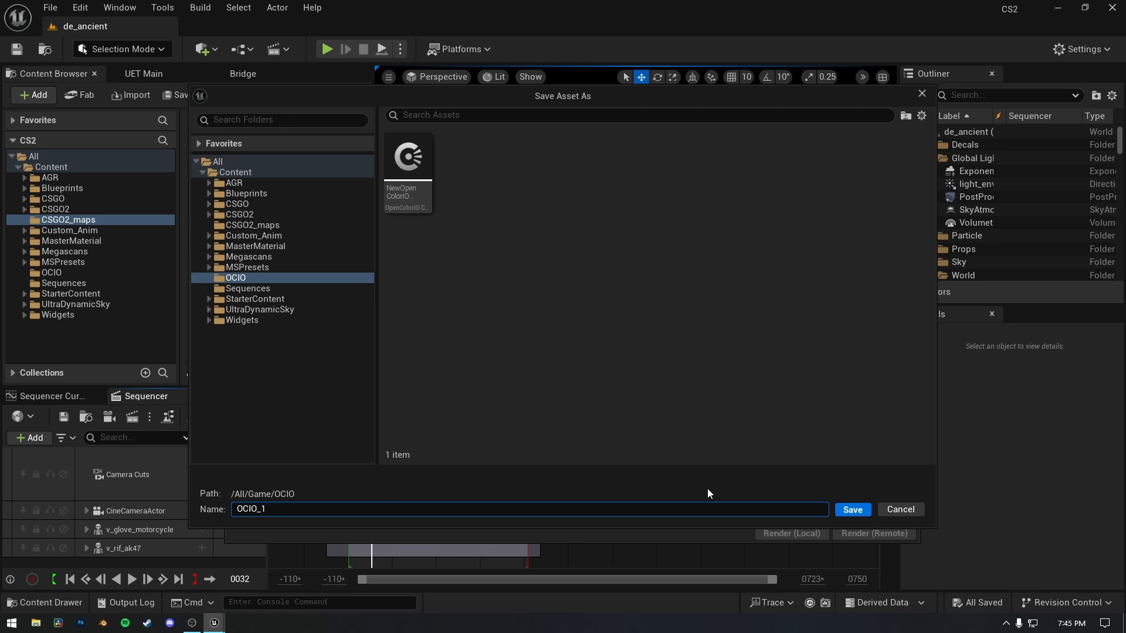
{"action": "key", "text": "Return"}
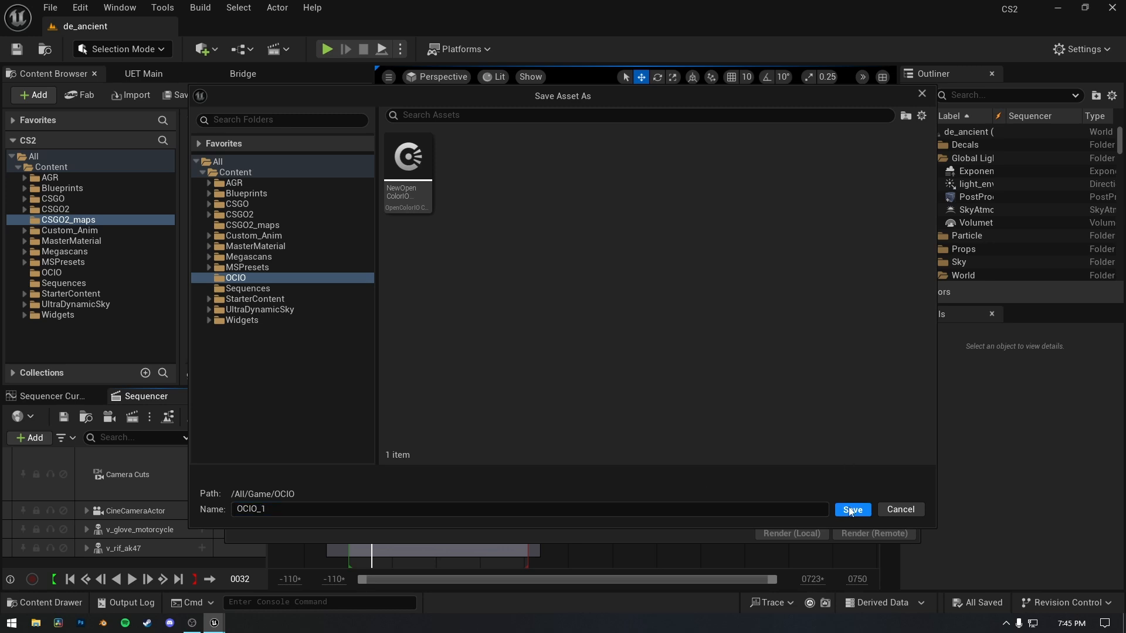
Open the OCIO_1 asset and give it two desired color space entries and one desired display-view entry.
{"action": "double_click", "coordinate": [663, 249]}
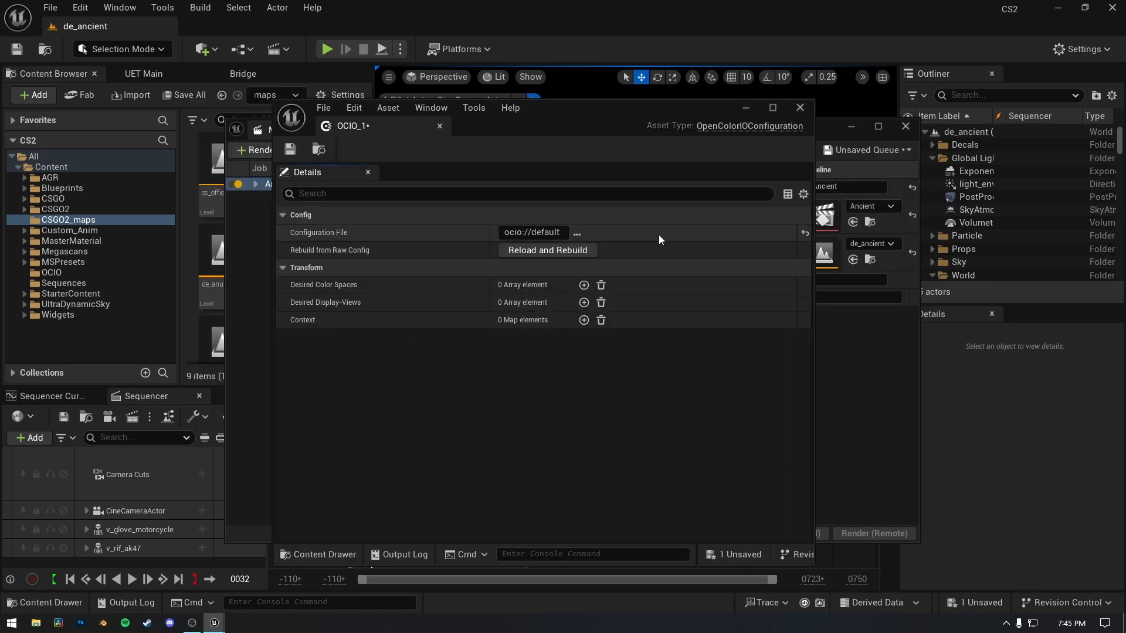
{"action": "left_click", "coordinate": [584, 285]}
{"action": "left_click", "coordinate": [584, 285]}
{"action": "left_click", "coordinate": [584, 341]}
{"action": "left_click", "coordinate": [583, 340]}
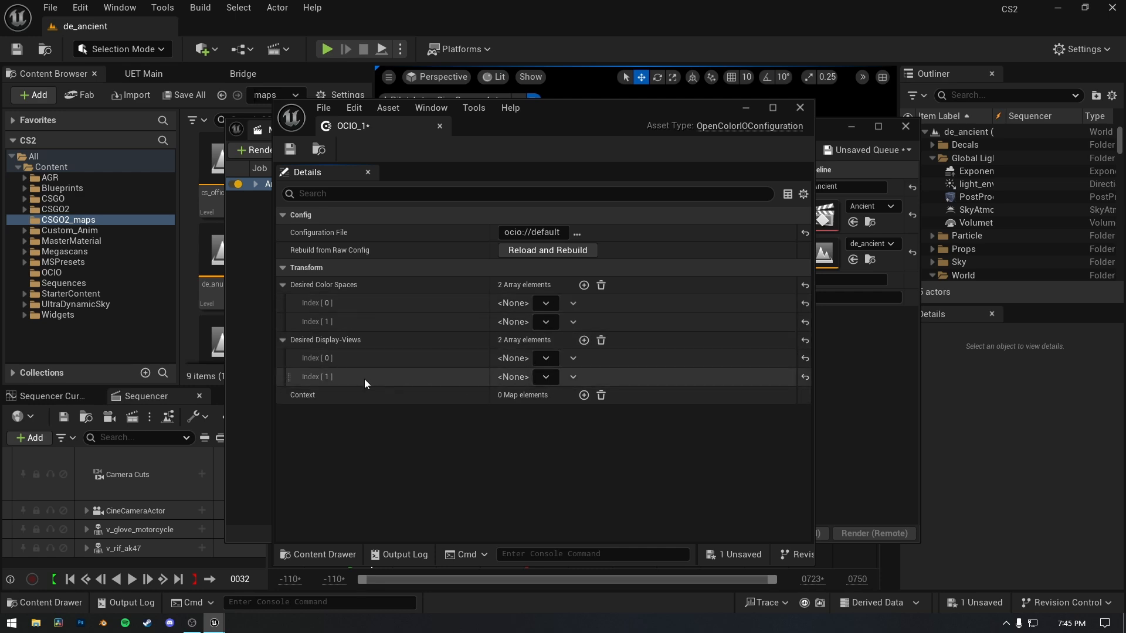
{"action": "left_click", "coordinate": [600, 340]}
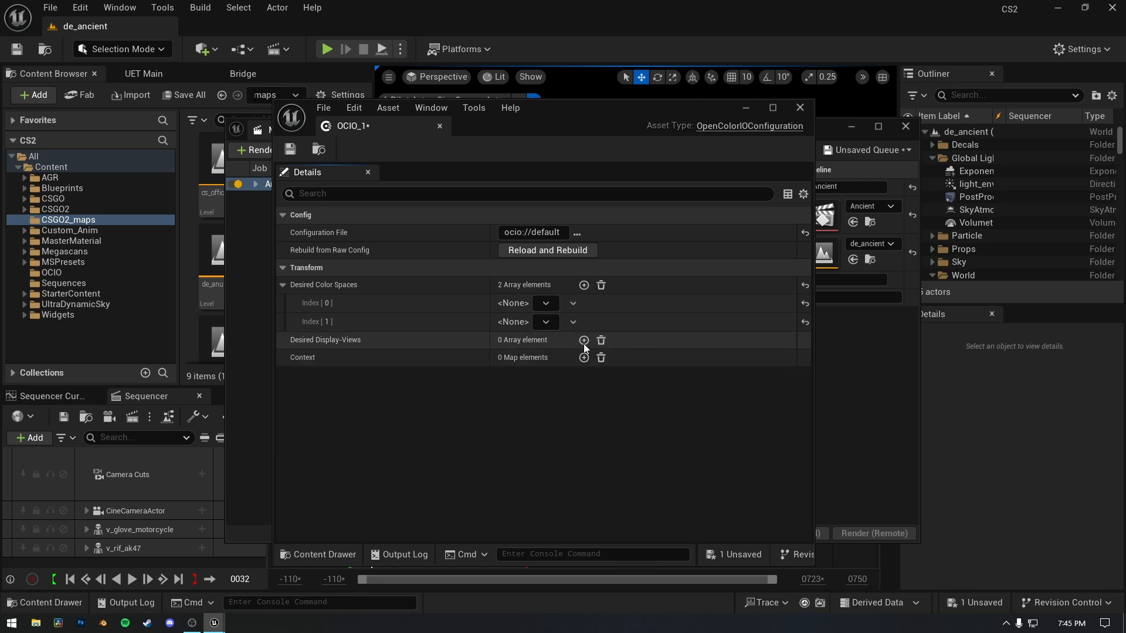
{"action": "left_click", "coordinate": [583, 341]}
Set the first desired color space to Linear Rec.709 (sRGB) and the second to ACEScg.
{"action": "left_click", "coordinate": [545, 304]}
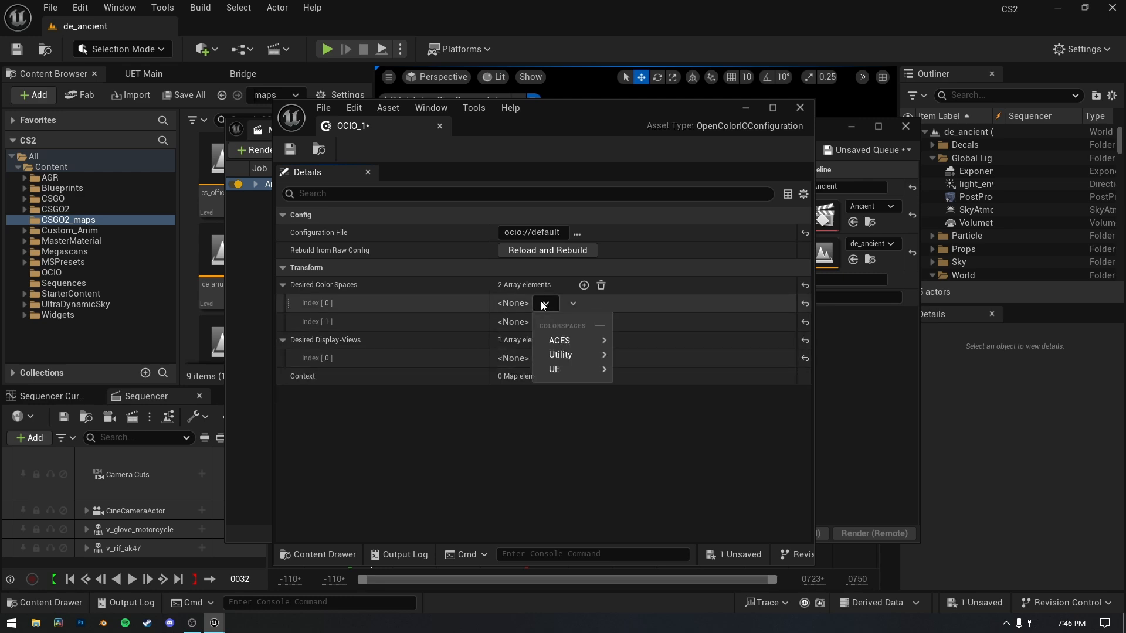
{"action": "mouse_move", "coordinate": [566, 354]}
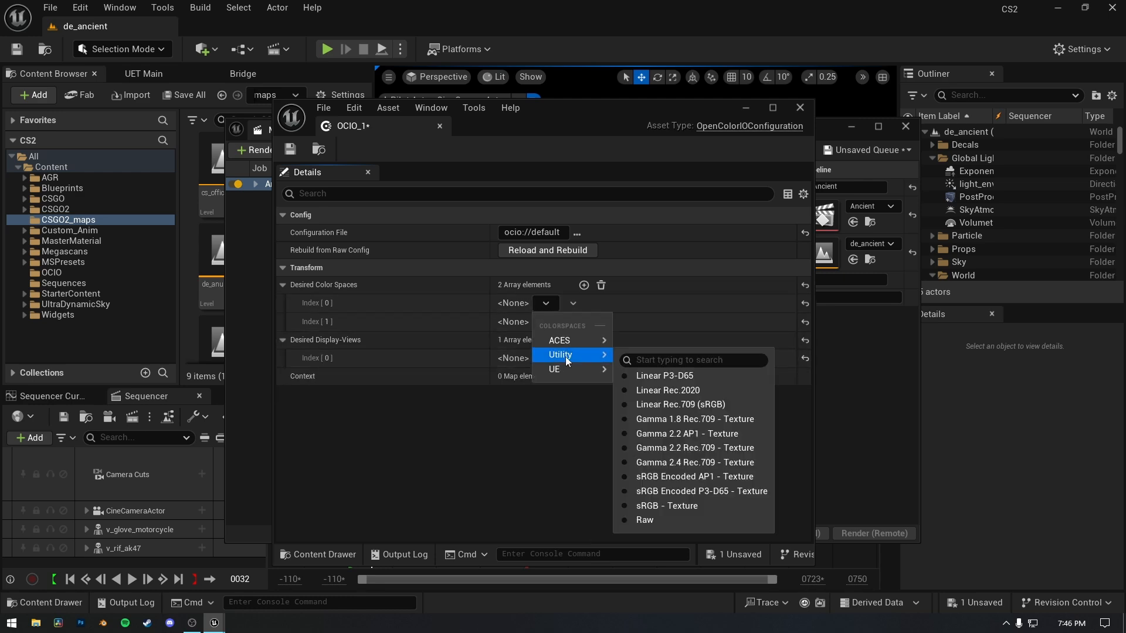
{"action": "left_click", "coordinate": [679, 404]}
{"action": "left_click", "coordinate": [546, 321]}
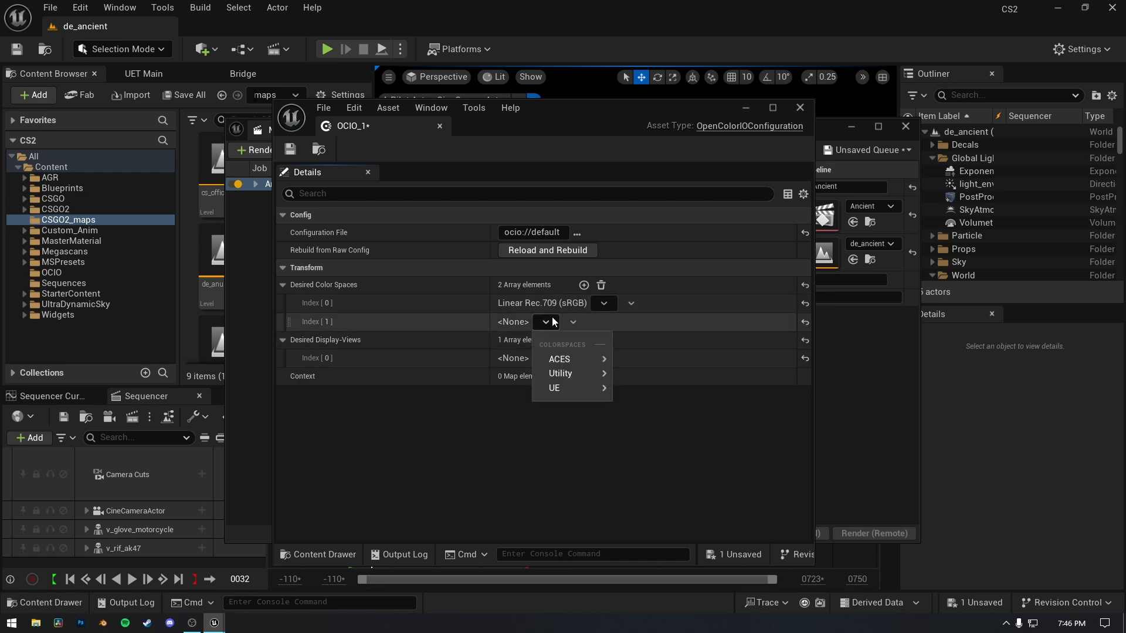
{"action": "mouse_move", "coordinate": [563, 358]}
{"action": "left_click", "coordinate": [639, 409]}
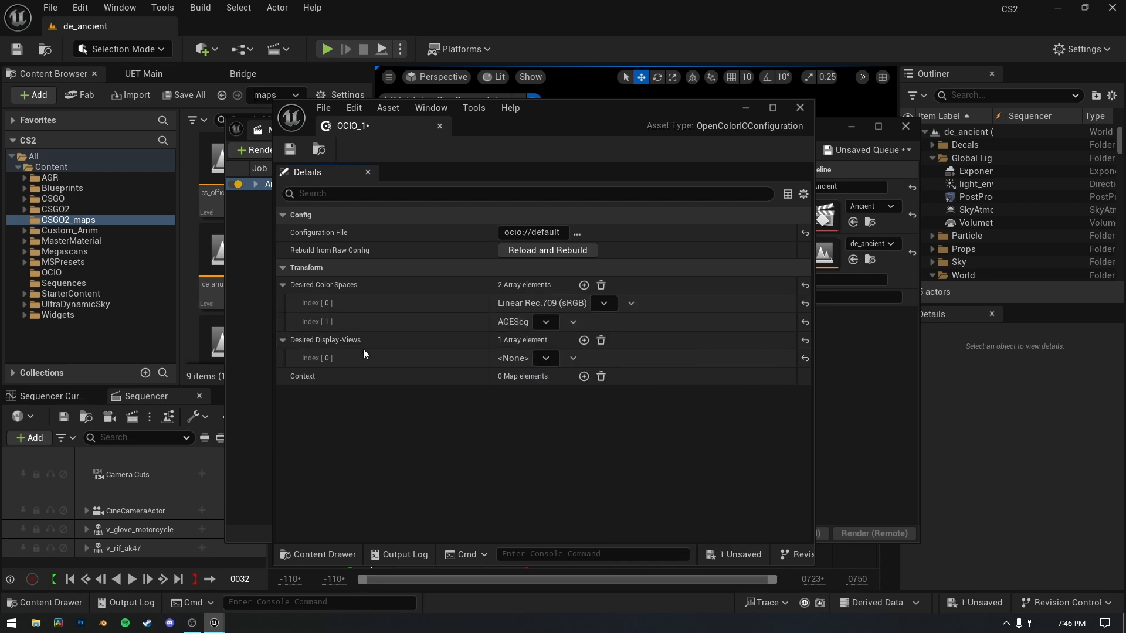
Set the desired display-view to Rec.1886 Rec.709 - Display with ACES 1.0 - SDR Video, and save and close the OCIO_1 asset.
{"action": "left_click", "coordinate": [555, 360]}
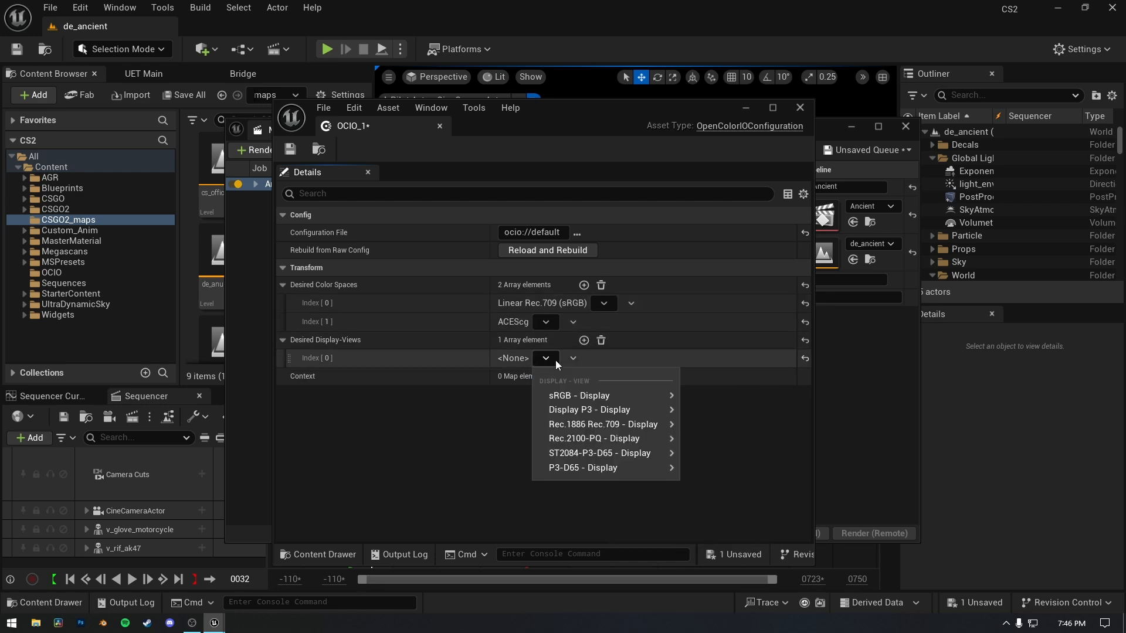
{"action": "mouse_move", "coordinate": [600, 423]}
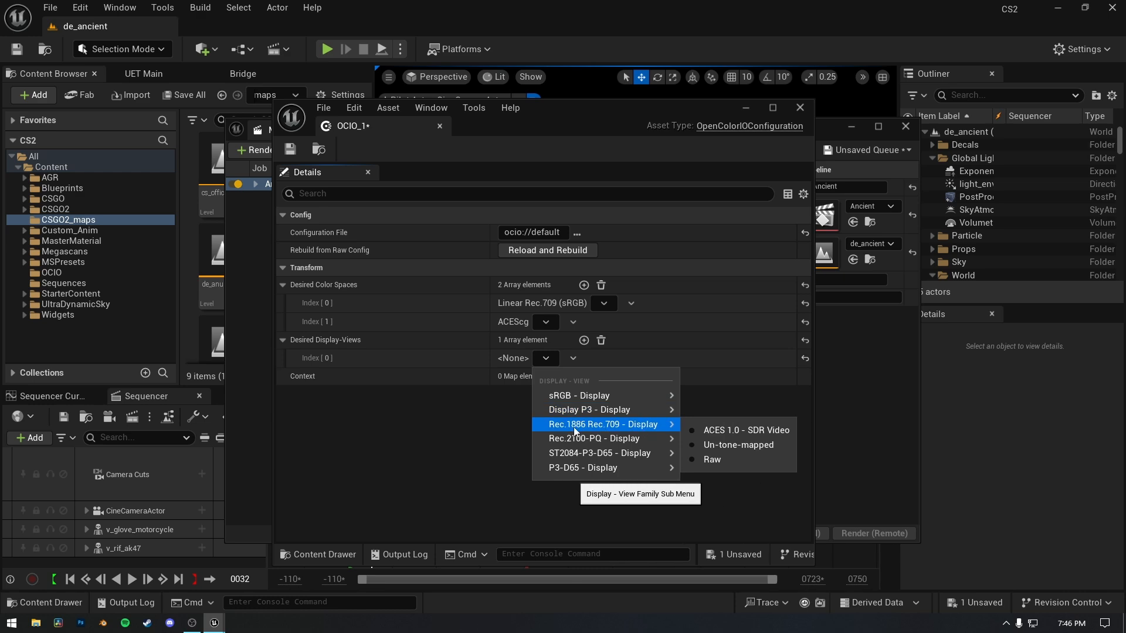
{"action": "left_click", "coordinate": [709, 430]}
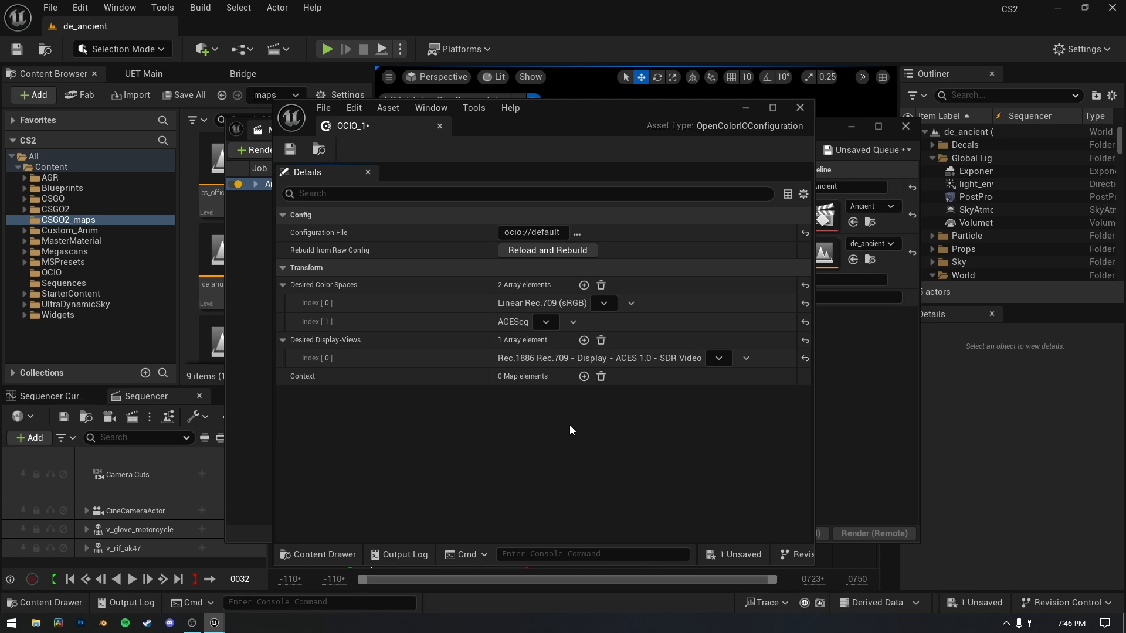
{"action": "left_click", "coordinate": [292, 155]}
{"action": "left_click", "coordinate": [800, 108]}
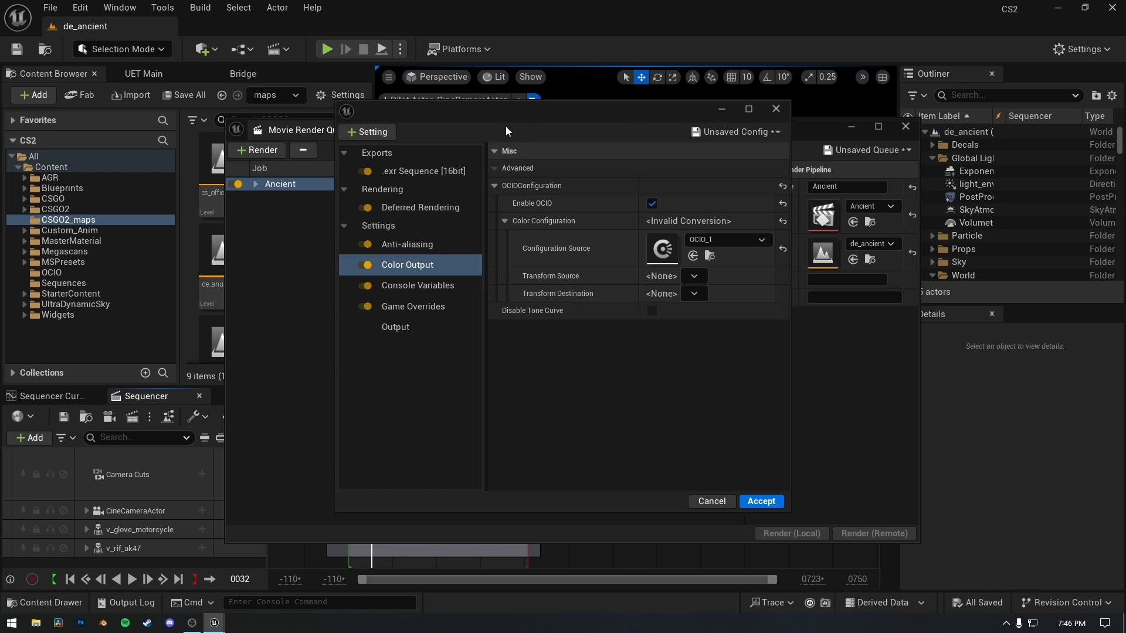
Accept the render configuration, minimize the render queue window, and enable the OCIO display conversion for the level viewport.
{"action": "left_click", "coordinate": [761, 500]}
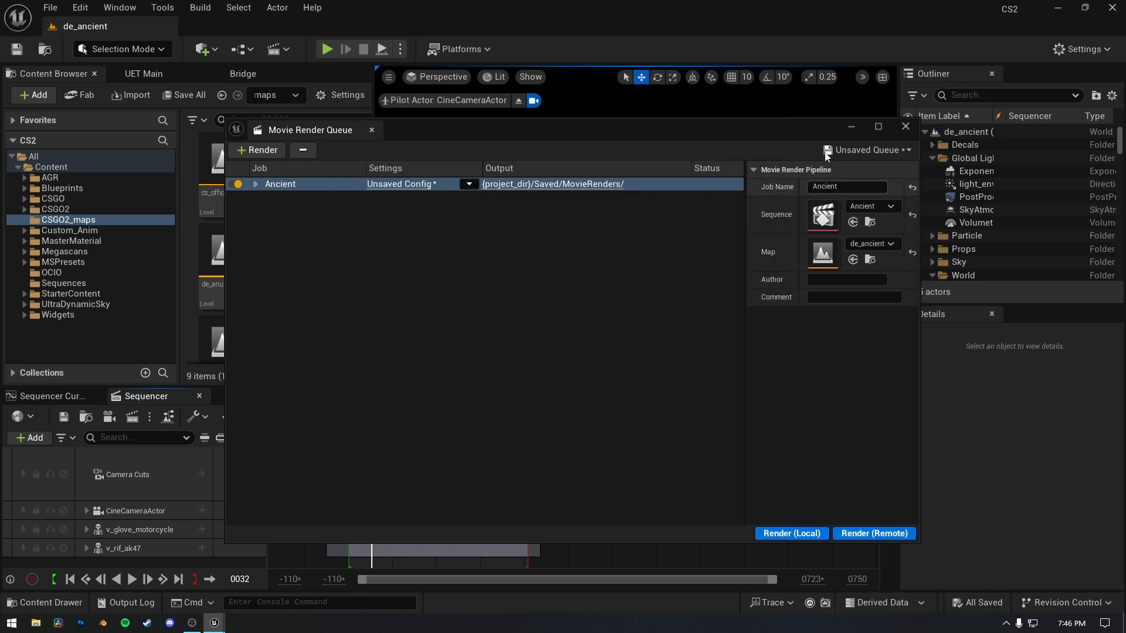
{"action": "left_click", "coordinate": [851, 127]}
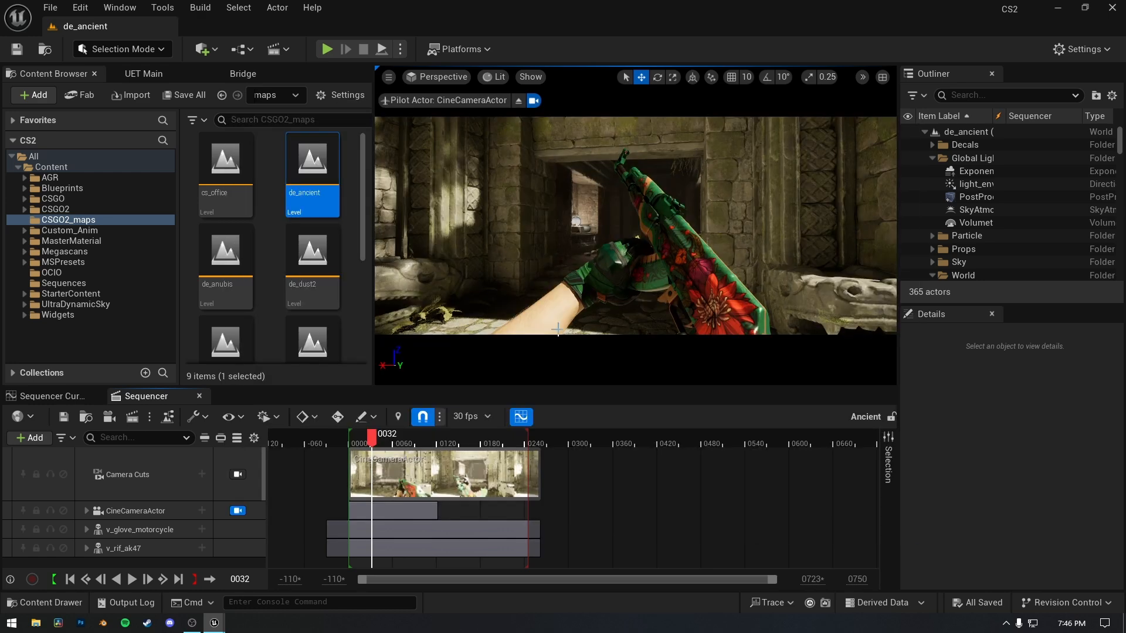
{"action": "left_click", "coordinate": [493, 77]}
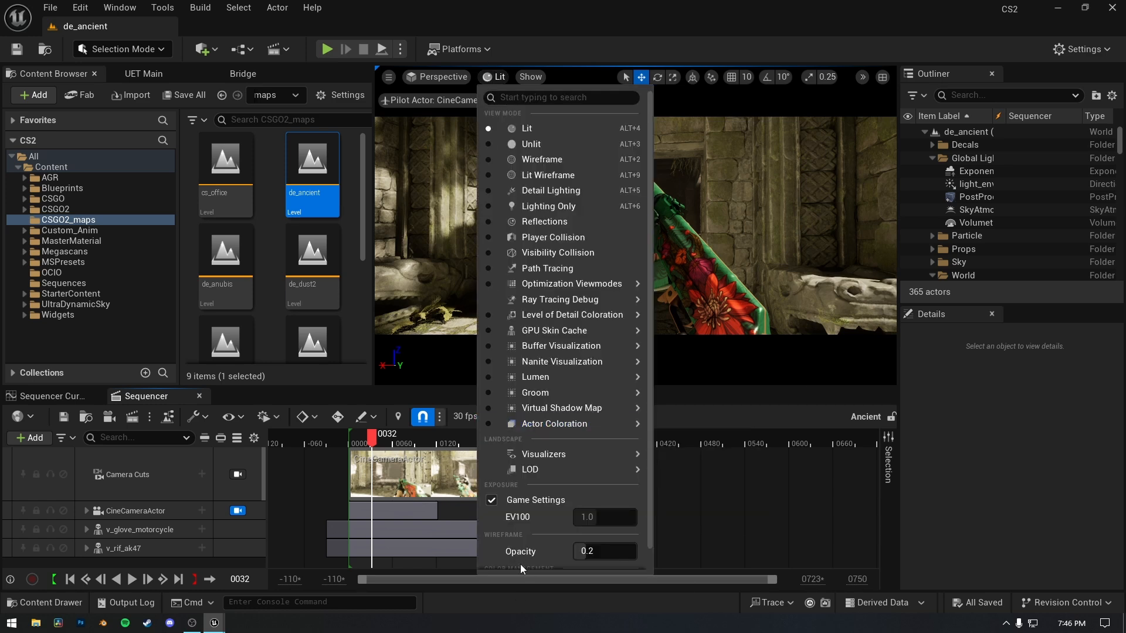
{"action": "scroll", "coordinate": [520, 564], "scroll_direction": "down", "scroll_amount": 1}
{"action": "mouse_move", "coordinate": [530, 562]}
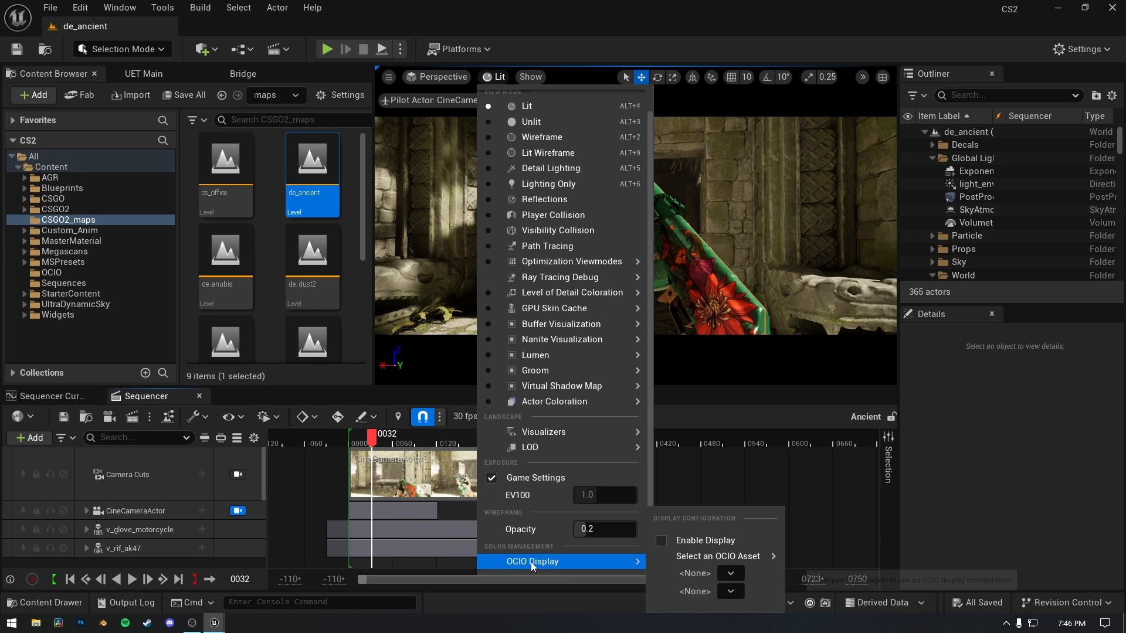
{"action": "left_click", "coordinate": [678, 541]}
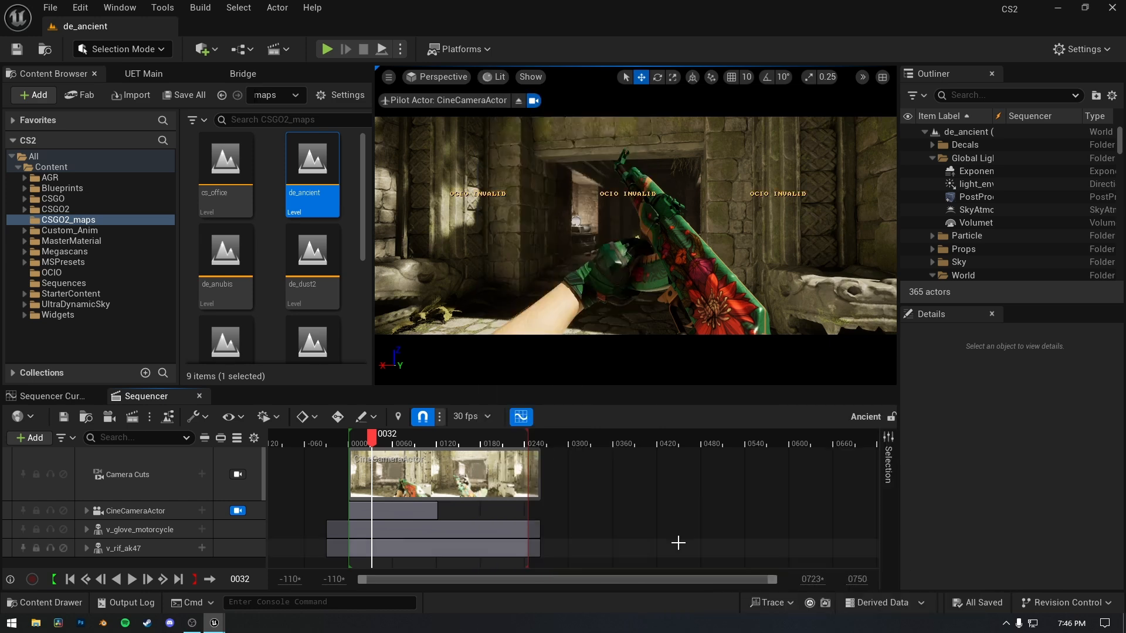
Set the viewport's OCIO display to OCIO_1, converting Linear Rec.709 (sRGB) to Rec.1886 Rec.709 - Display - ACES 1.0 - SDR Video.
{"action": "left_click", "coordinate": [495, 76]}
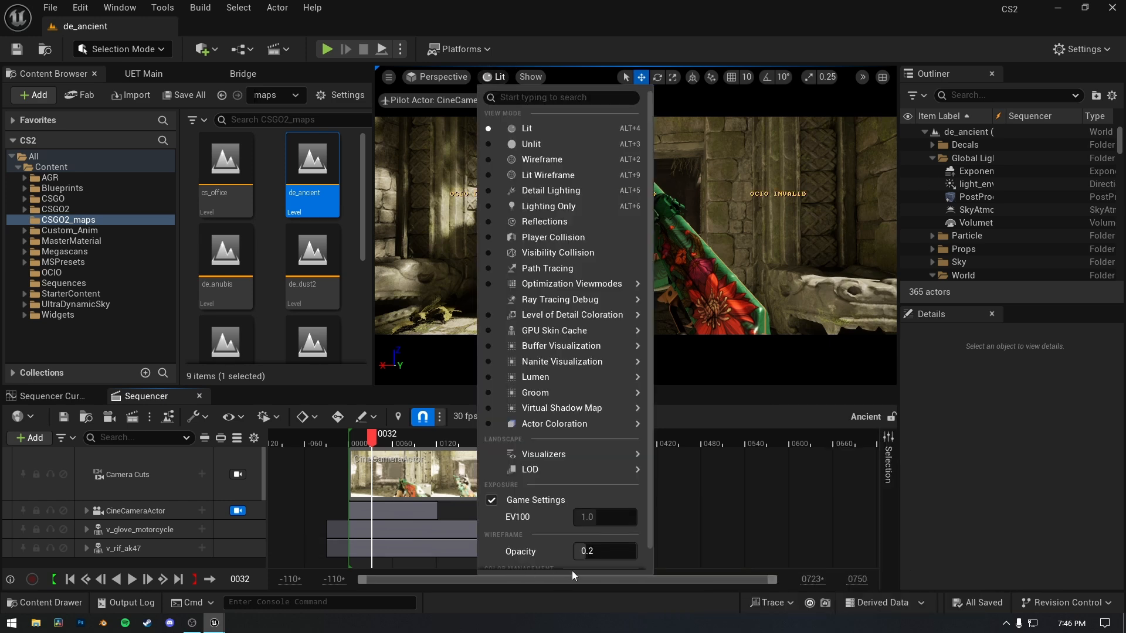
{"action": "scroll", "coordinate": [572, 571], "scroll_direction": "down", "scroll_amount": 1}
{"action": "mouse_move", "coordinate": [563, 562]}
{"action": "mouse_move", "coordinate": [753, 561]}
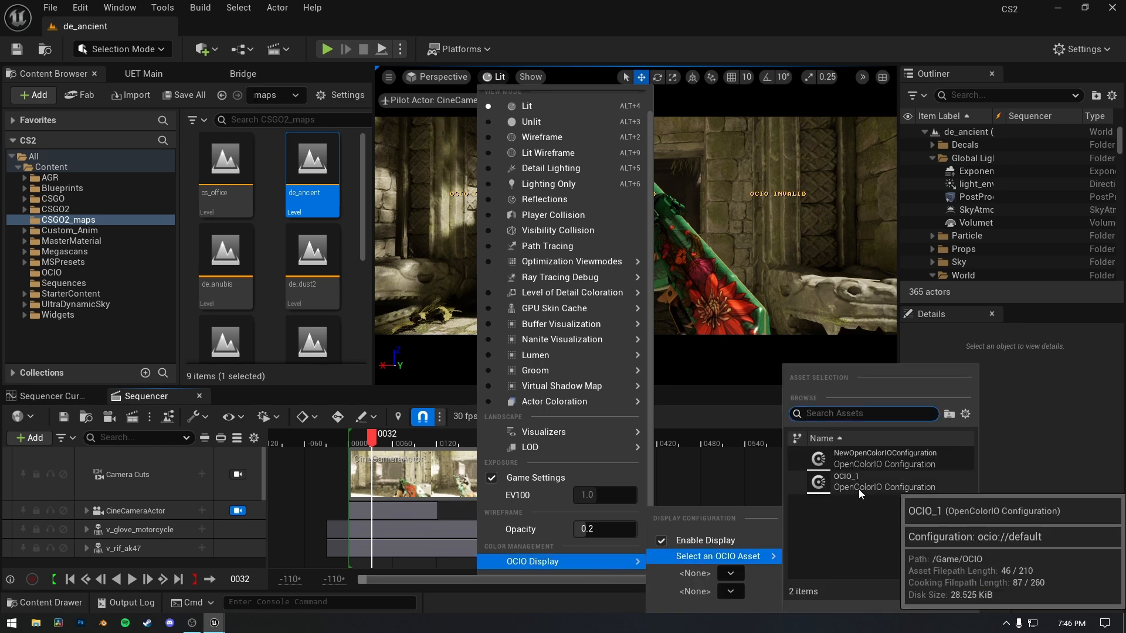
{"action": "left_click", "coordinate": [859, 489]}
{"action": "left_click", "coordinate": [729, 573]}
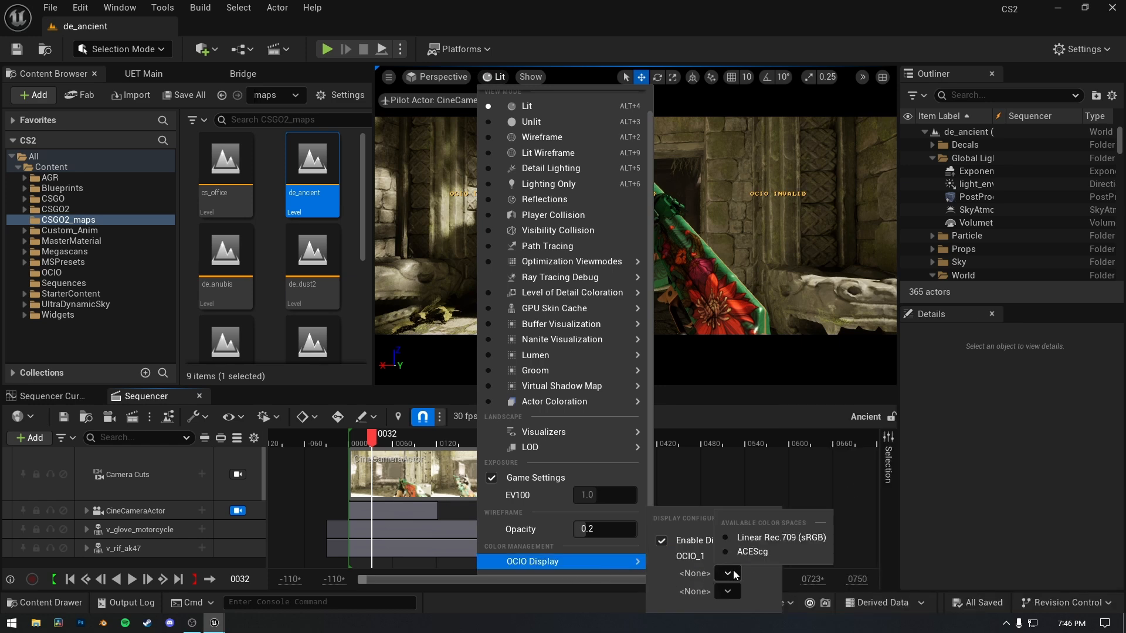
{"action": "left_click", "coordinate": [769, 538]}
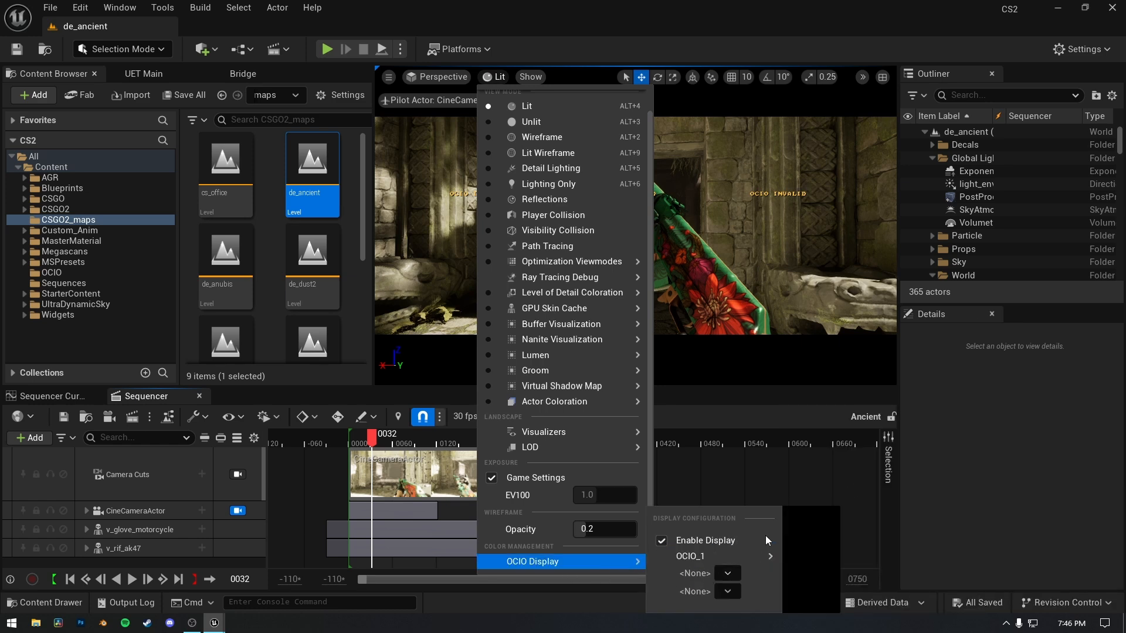
{"action": "left_click", "coordinate": [786, 591]}
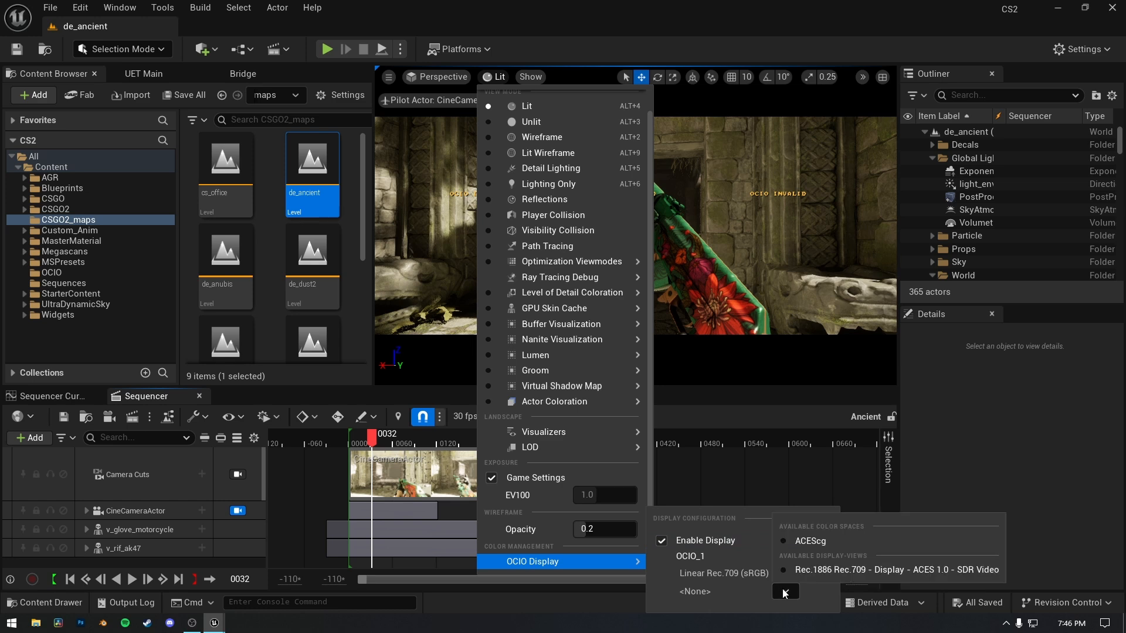
{"action": "left_click", "coordinate": [821, 572]}
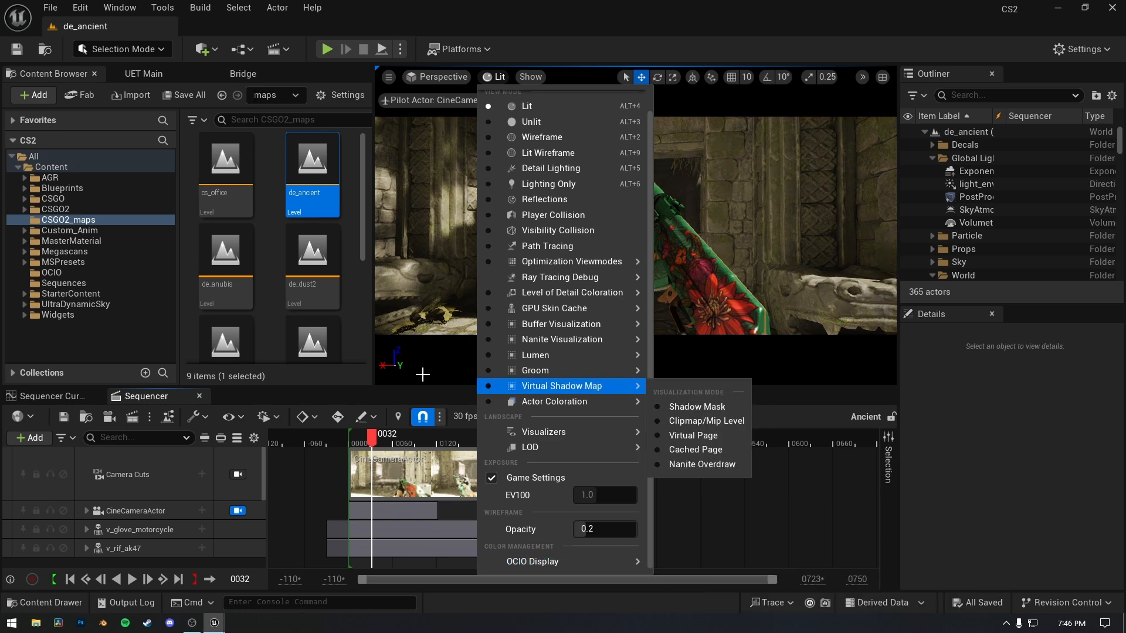
{"action": "left_click", "coordinate": [393, 399]}
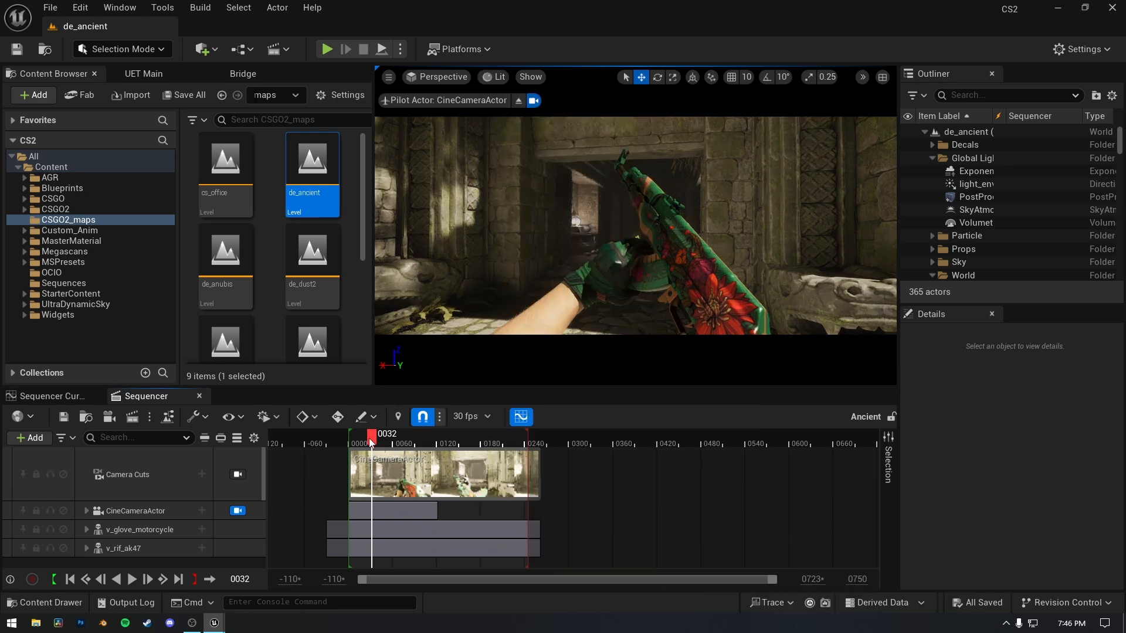
Move the playhead to frame 55 and toggle the viewport's OCIO display off and on to compare the image.
{"action": "left_click_drag", "start_coordinate": [373, 437], "coordinate": [390, 446]}
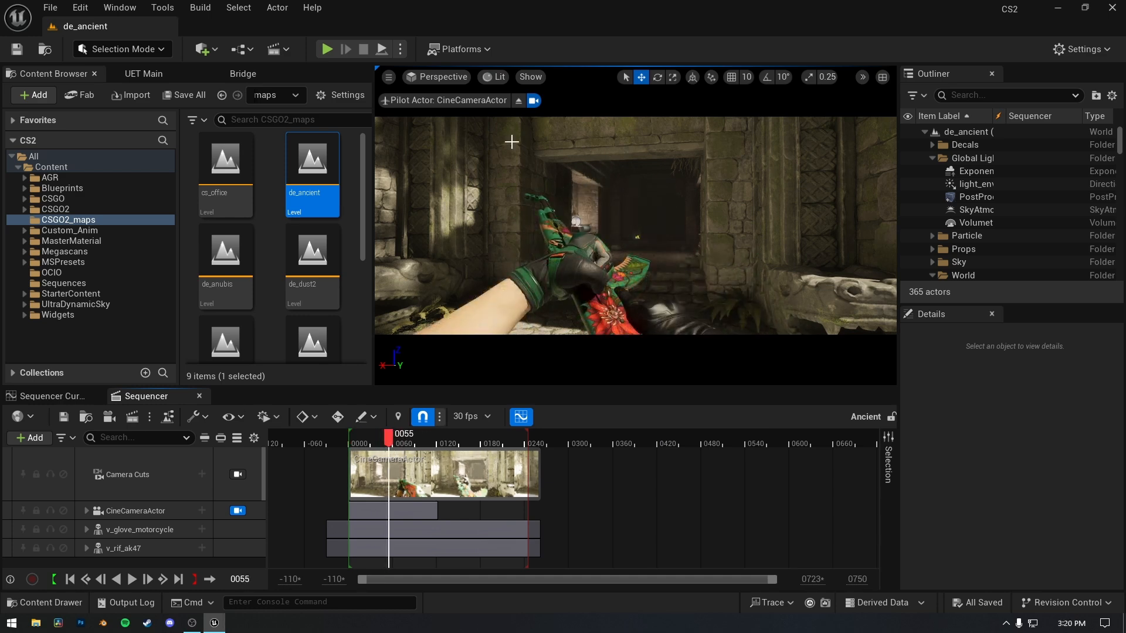
{"action": "left_click", "coordinate": [500, 75]}
{"action": "scroll", "coordinate": [528, 557], "scroll_direction": "down", "scroll_amount": 1}
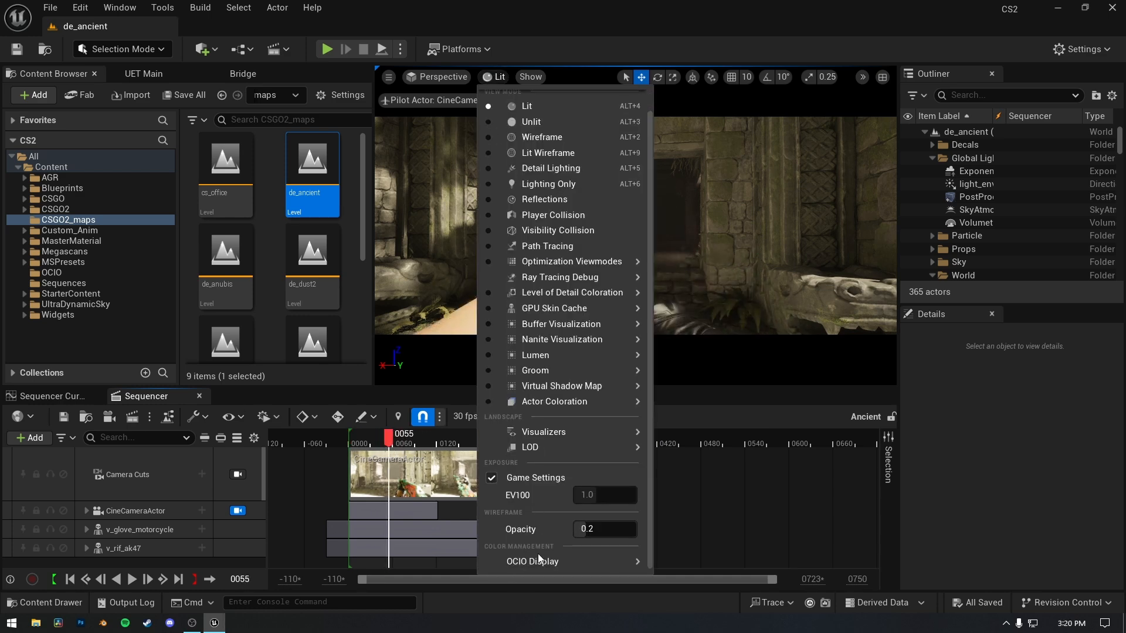
{"action": "mouse_move", "coordinate": [523, 558]}
{"action": "left_click", "coordinate": [721, 542]}
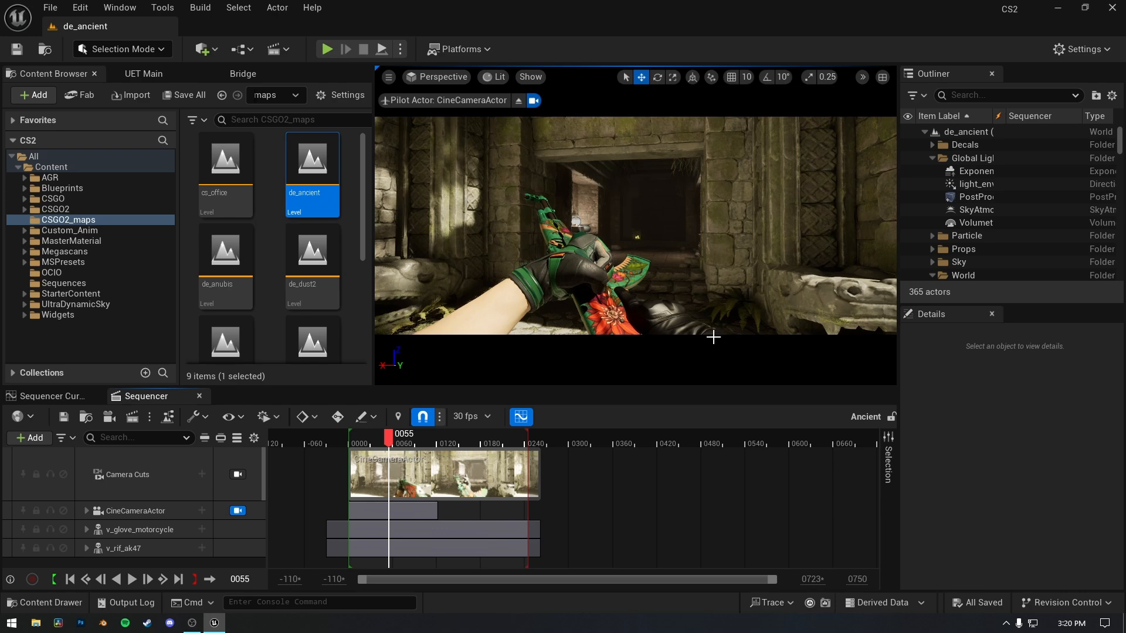
{"action": "left_click", "coordinate": [495, 77]}
{"action": "scroll", "coordinate": [586, 557], "scroll_direction": "down", "scroll_amount": 1}
{"action": "mouse_move", "coordinate": [606, 566]}
{"action": "left_click", "coordinate": [707, 542]}
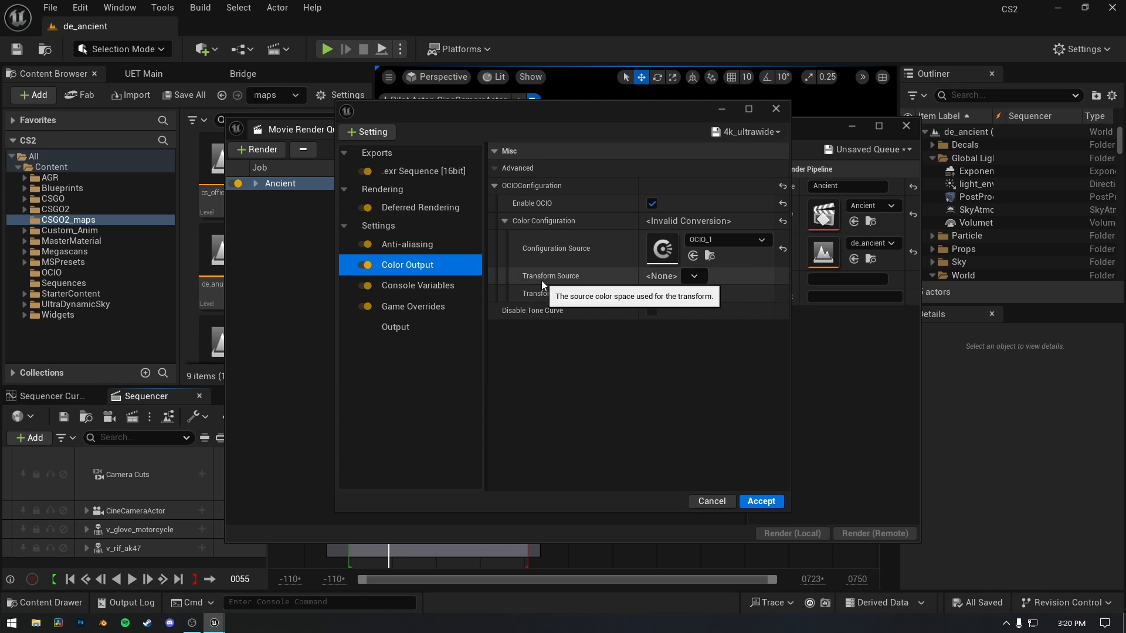
Set the render's color output transform source to Linear Rec.709 (sRGB) and its transform destination to ACEScg.
{"action": "left_click", "coordinate": [692, 277]}
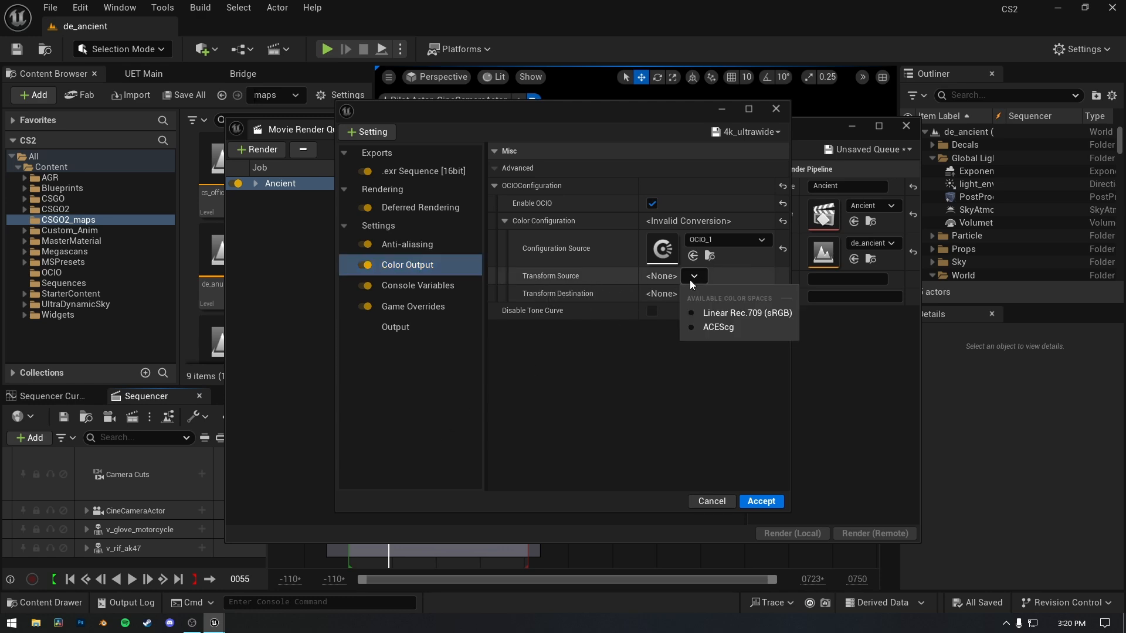
{"action": "left_click", "coordinate": [716, 317]}
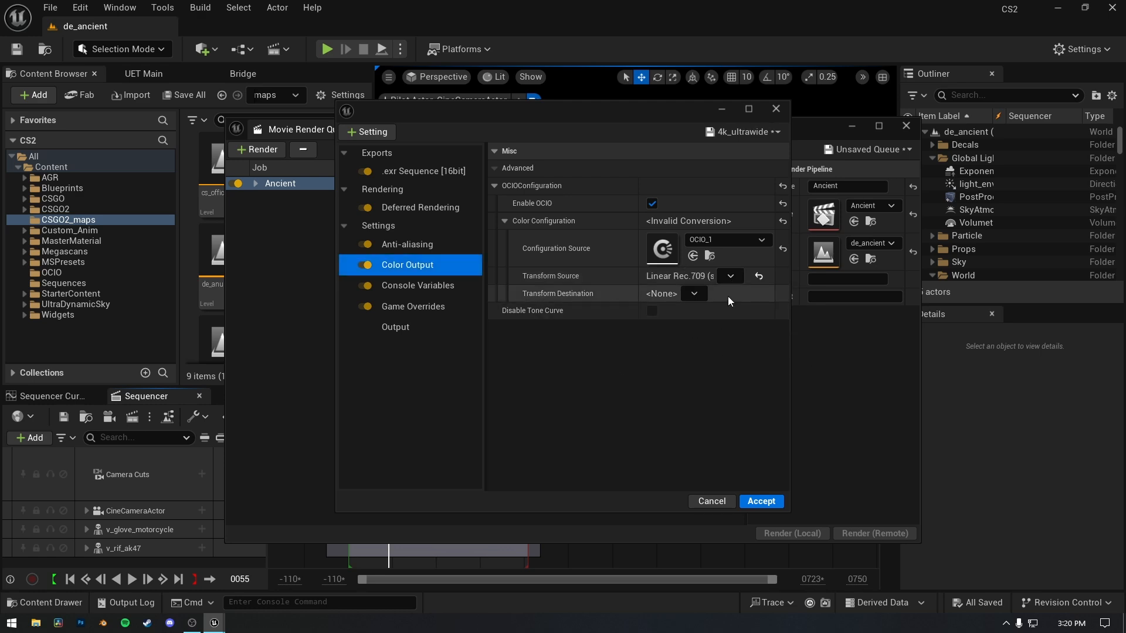
{"action": "left_click", "coordinate": [694, 294]}
{"action": "left_click", "coordinate": [704, 332]}
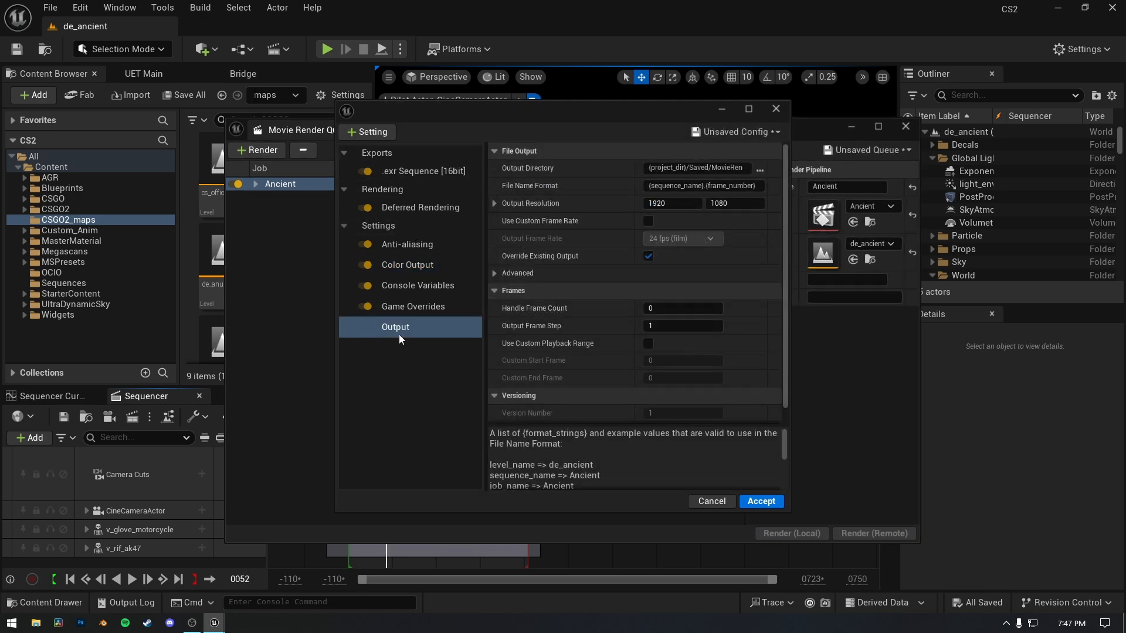
Set the render output directory to the folder E:/Unreal Renders/Tutorial.
{"action": "left_click", "coordinate": [760, 171]}
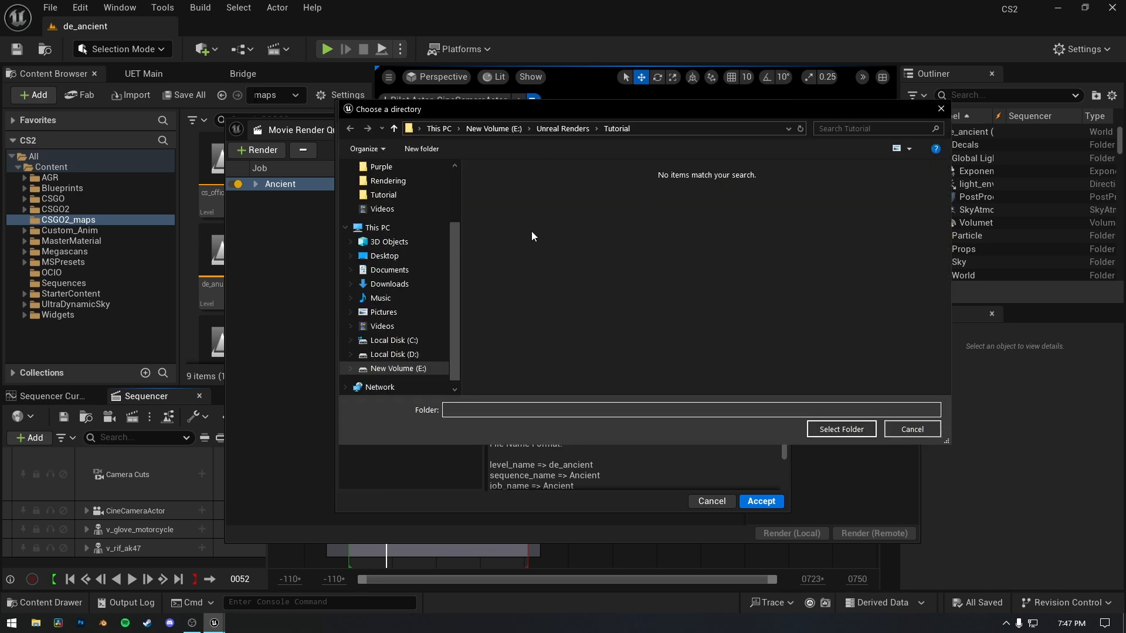
{"action": "left_click", "coordinate": [375, 368]}
{"action": "double_click", "coordinate": [700, 253]}
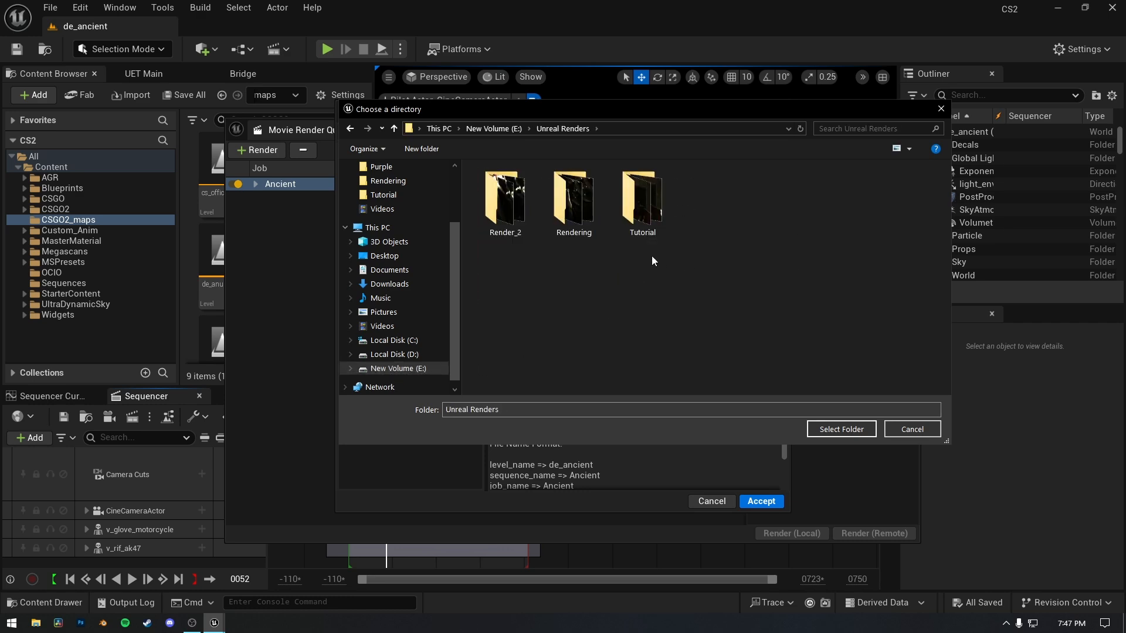
{"action": "double_click", "coordinate": [648, 221]}
{"action": "left_click", "coordinate": [830, 429]}
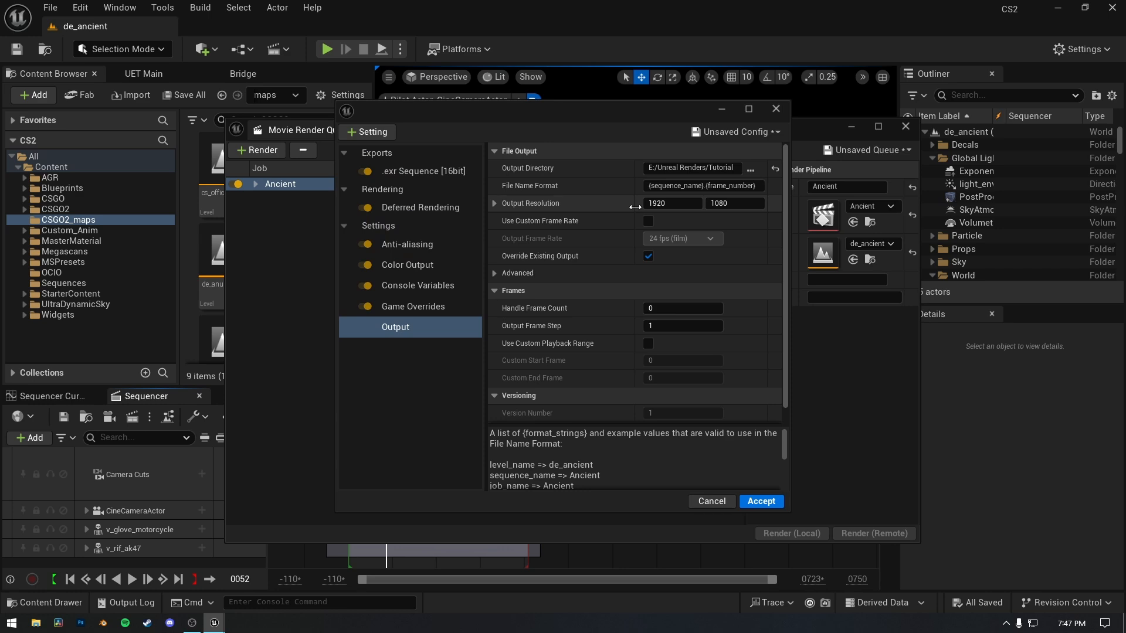
Minimize the render windows to check the level viewport, and reopen the Ancient job's render configuration.
{"action": "left_click", "coordinate": [725, 110]}
{"action": "left_click", "coordinate": [854, 127]}
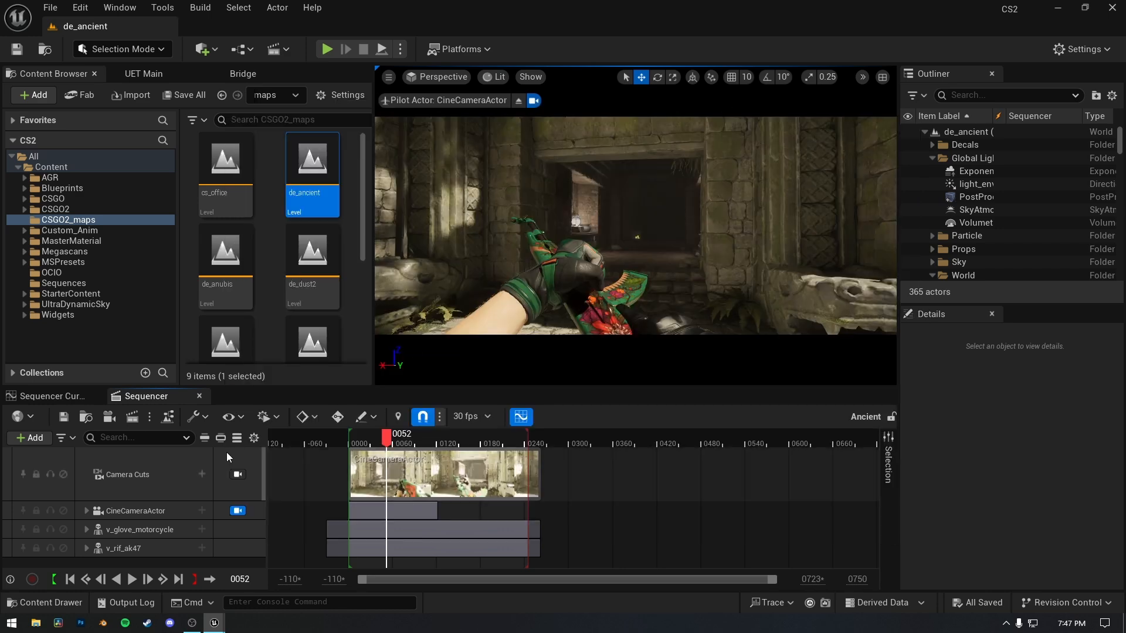
{"action": "left_click", "coordinate": [132, 416]}
{"action": "left_click", "coordinate": [399, 184]}
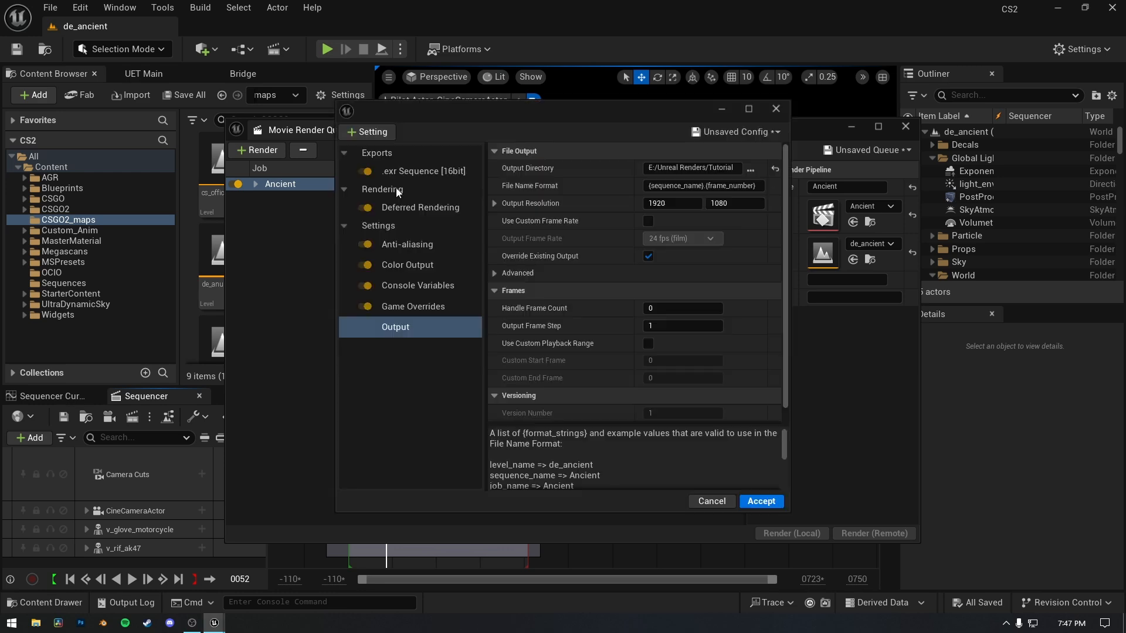
Set the output resolution to 3840 by 1606 and accept the render configuration.
{"action": "left_click", "coordinate": [676, 199]}
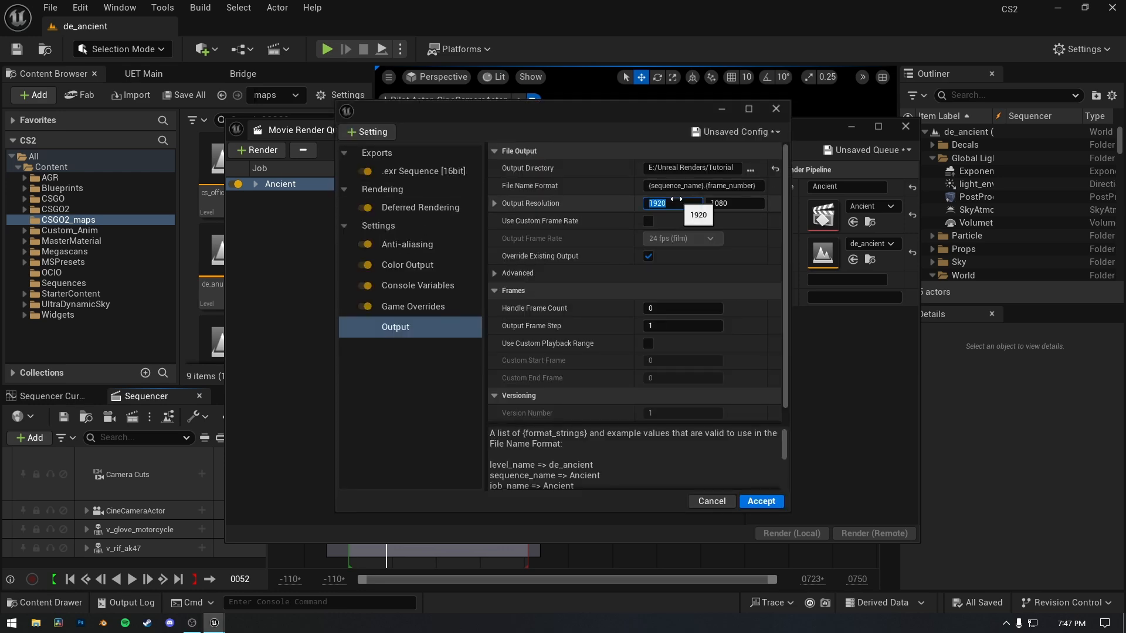
{"action": "type", "text": "3840"}
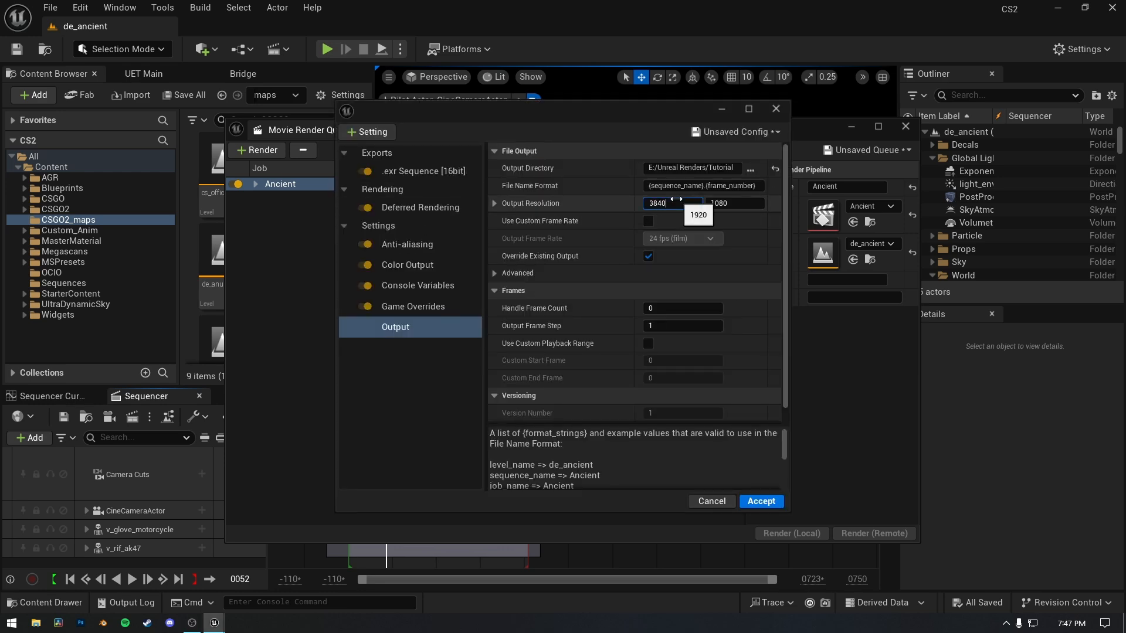
{"action": "left_click", "coordinate": [727, 204]}
{"action": "type", "text": "1"}
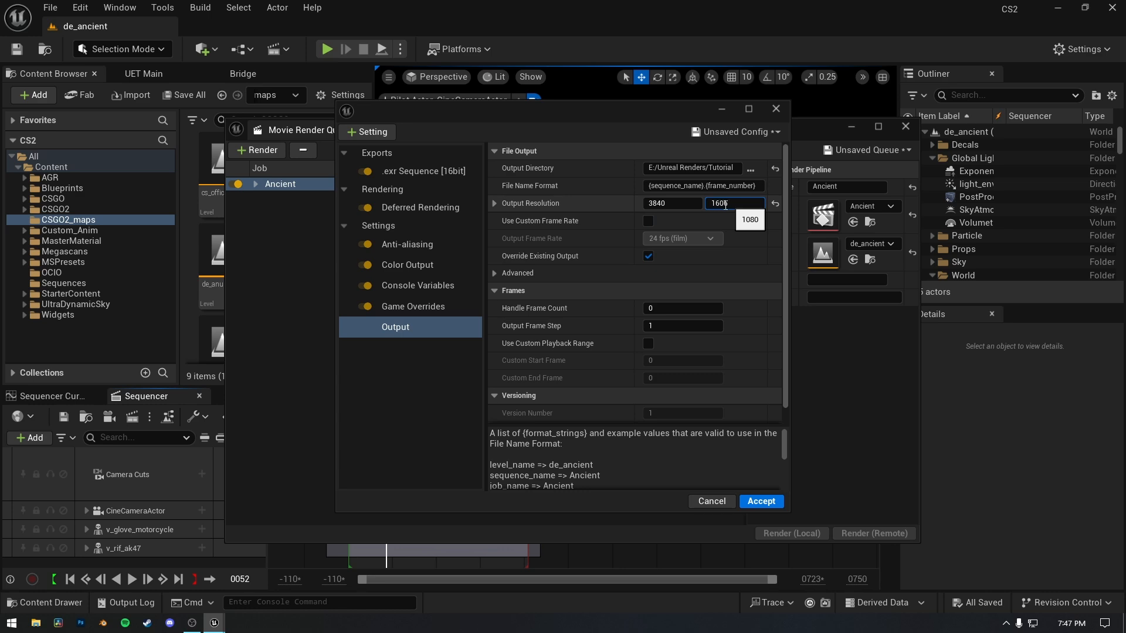
{"action": "left_click", "coordinate": [390, 395]}
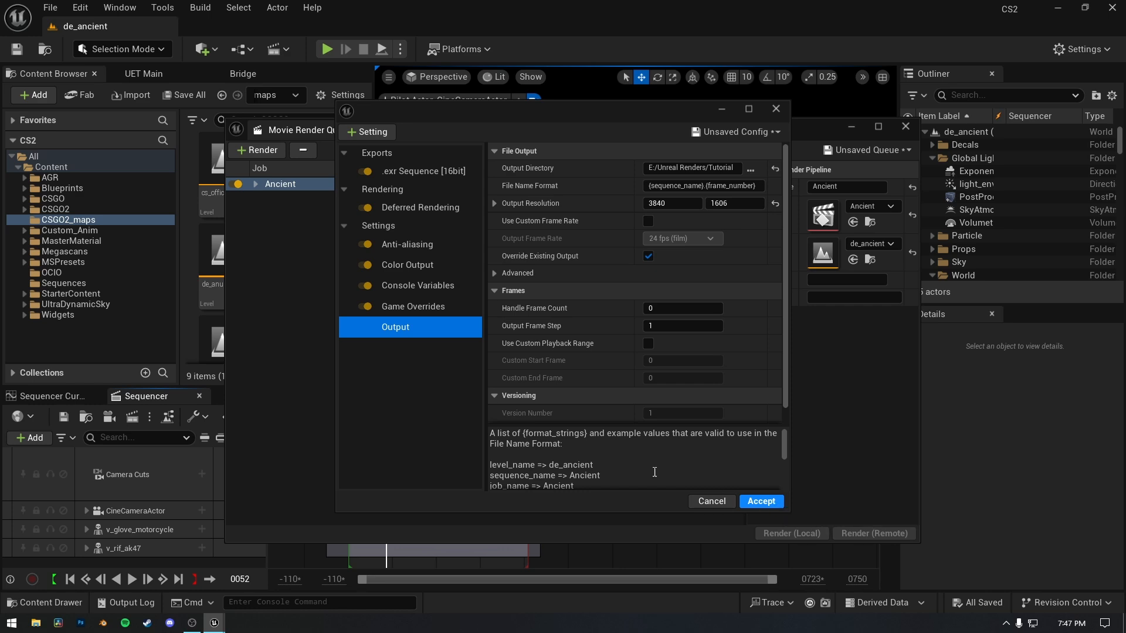
{"action": "left_click", "coordinate": [769, 503]}
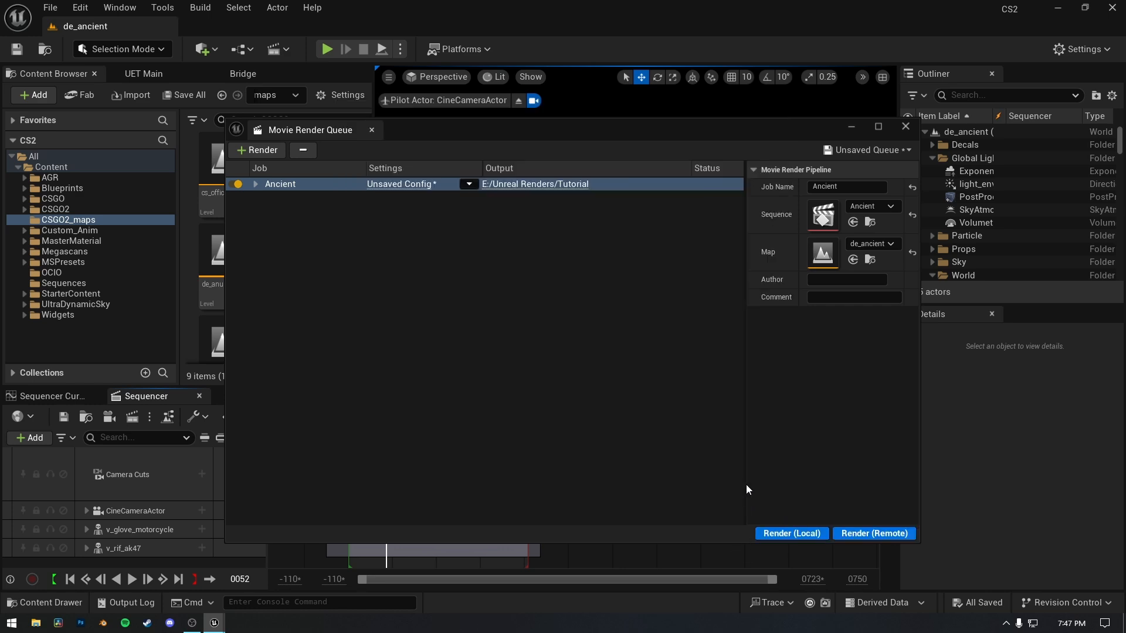
Save the Ancient job's render configuration as a preset named 4k_ultrawide and start rendering the queue locally.
{"action": "left_click", "coordinate": [400, 184]}
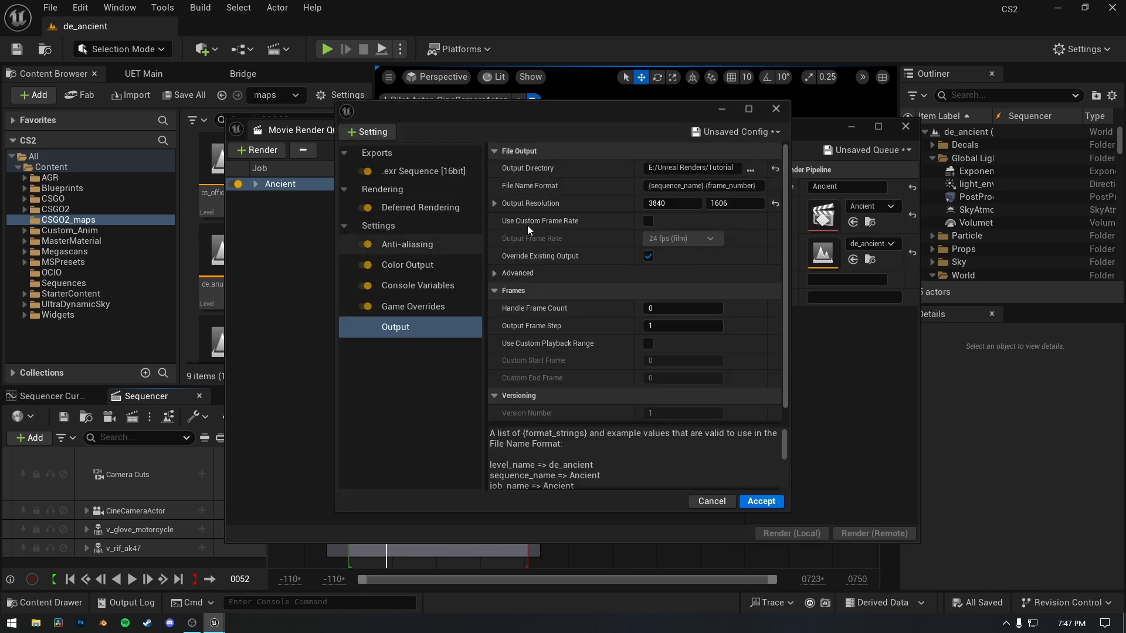
{"action": "left_click", "coordinate": [713, 133]}
{"action": "left_click", "coordinate": [718, 194]}
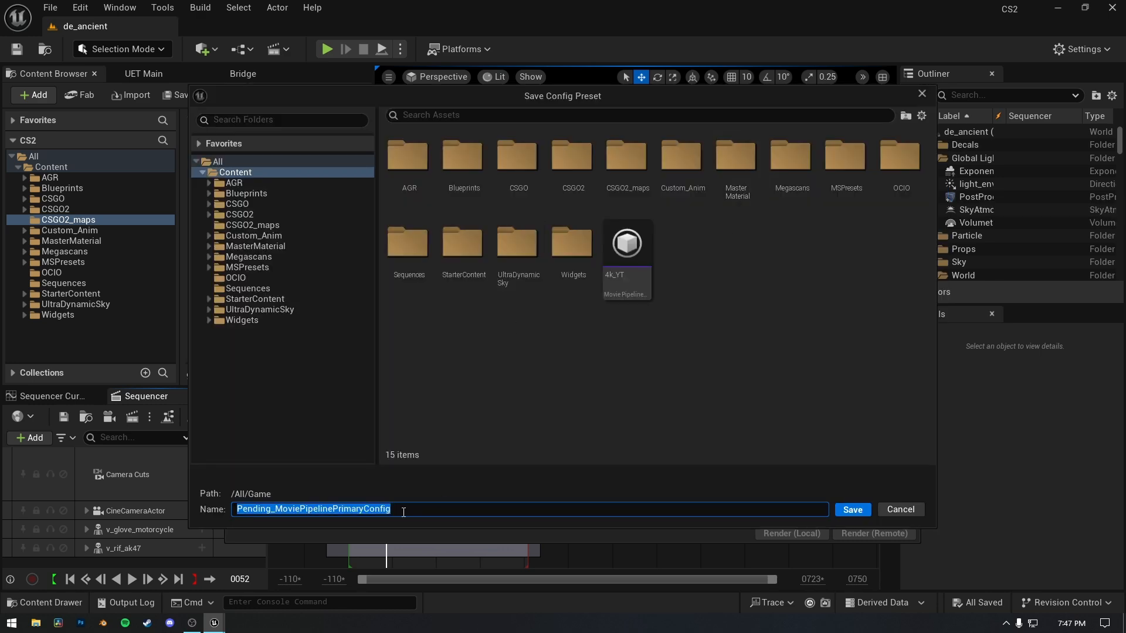
{"action": "left_click_drag", "start_coordinate": [390, 509], "coordinate": [222, 514]}
{"action": "type", "text": "4k_"}
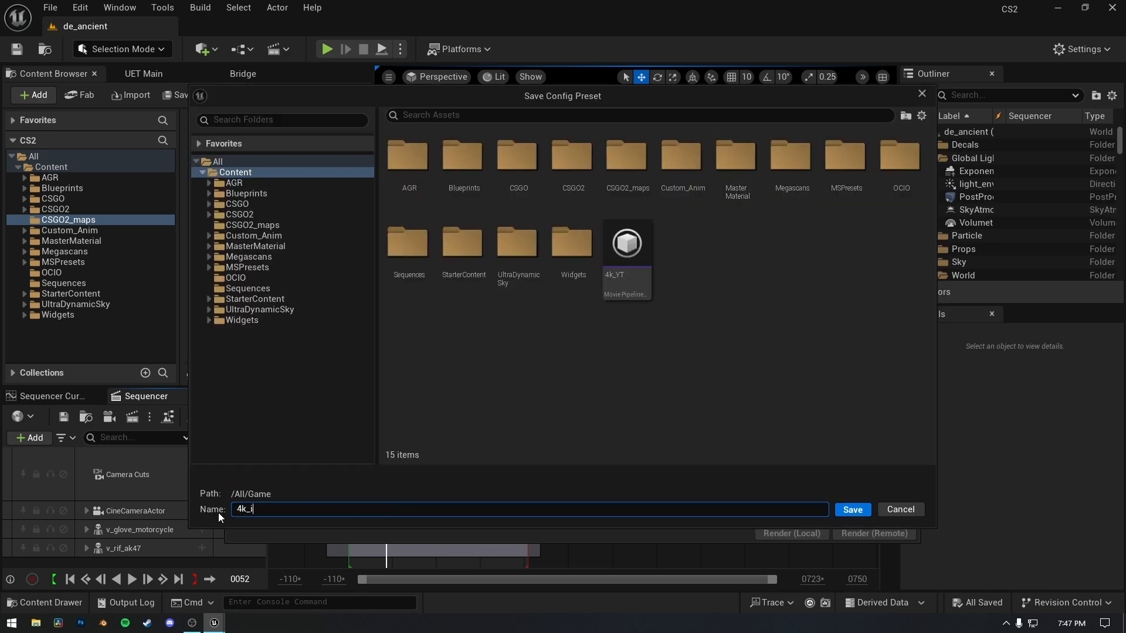
{"action": "type", "text": "ultrawide"}
{"action": "key", "text": "Return"}
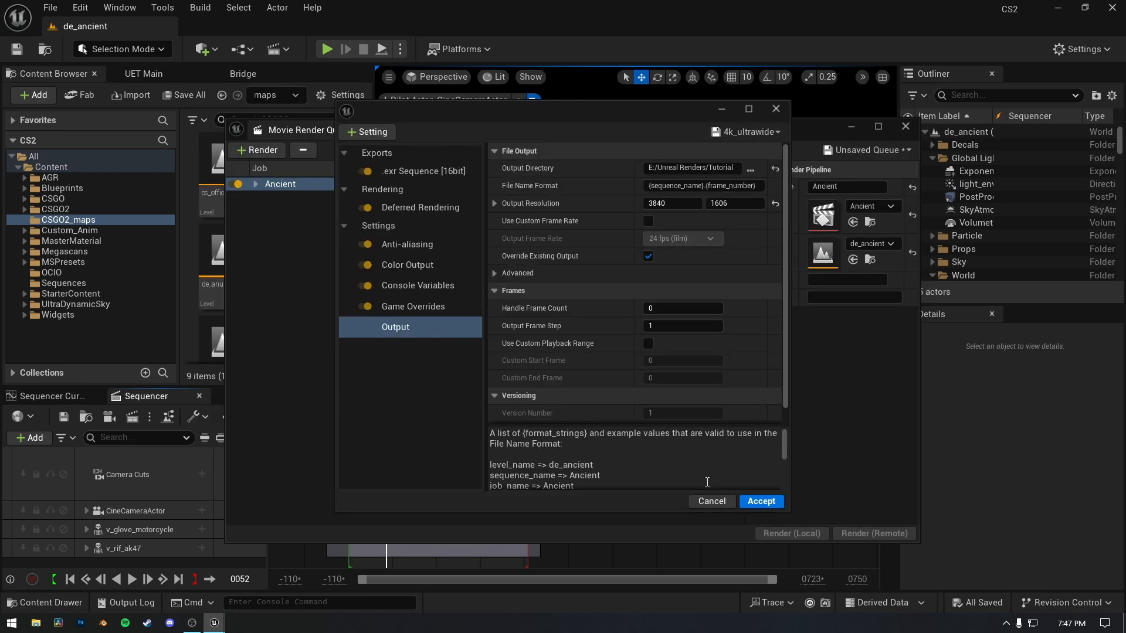
{"action": "left_click", "coordinate": [761, 501]}
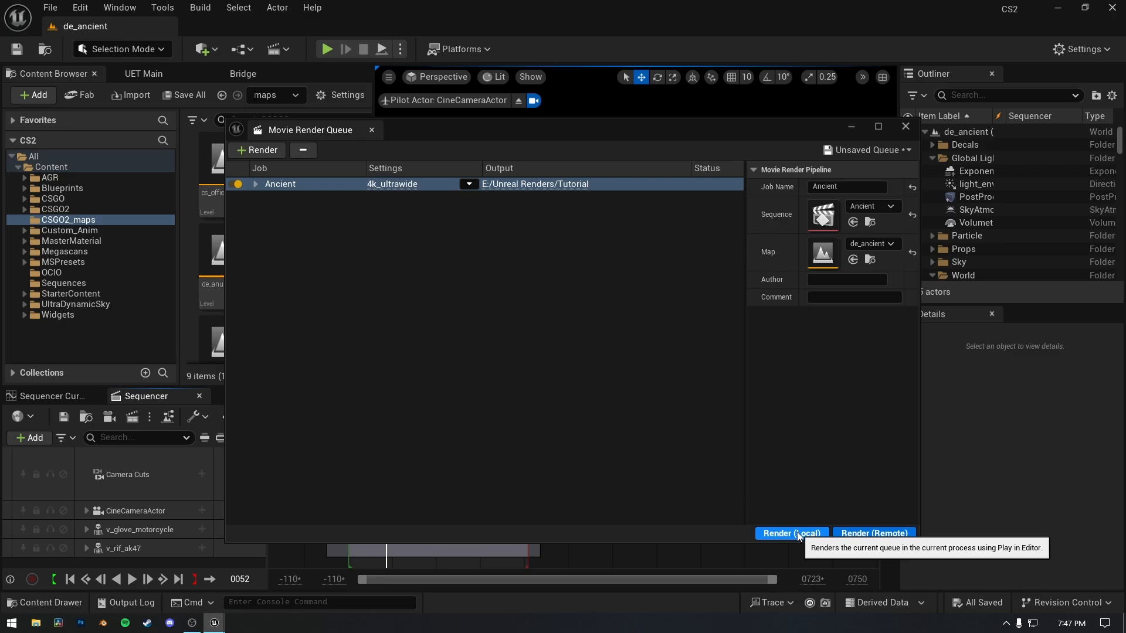
{"action": "left_click", "coordinate": [798, 534]}
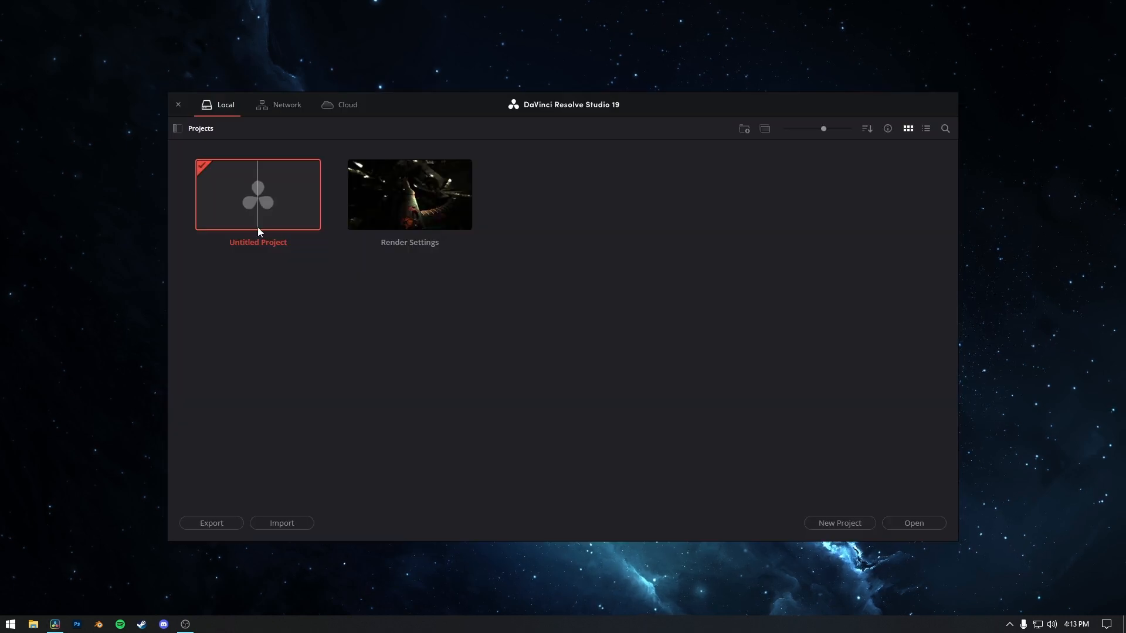
Open the Untitled Project in DaVinci Resolve and browse the media storage to the Unreal Renders/Tutorial folder on the E: drive.
{"action": "double_click", "coordinate": [258, 229]}
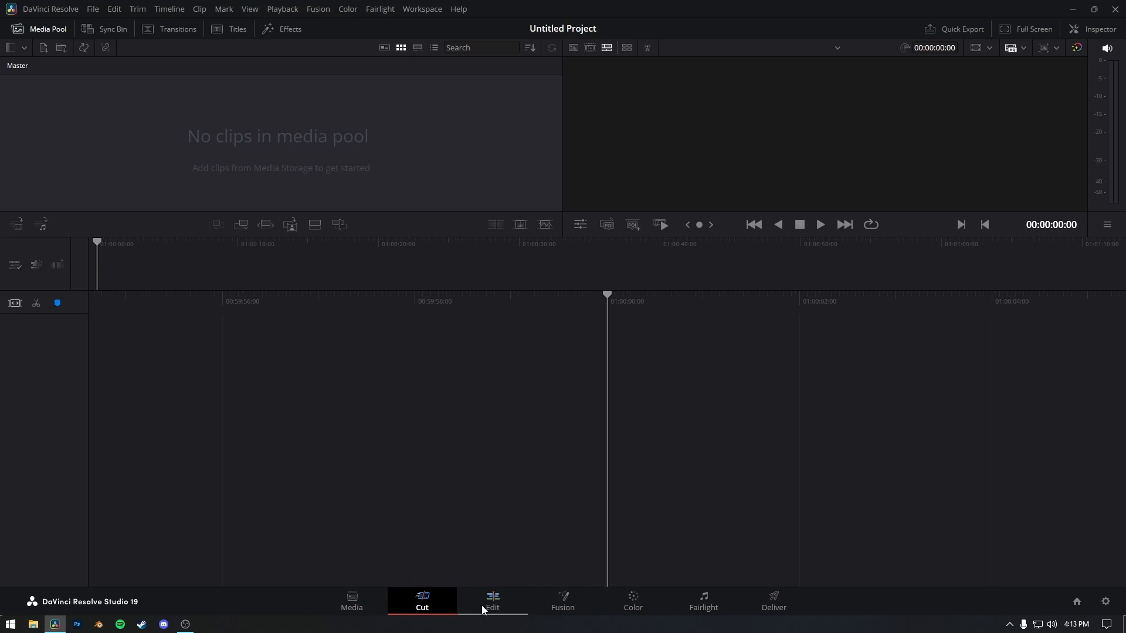
{"action": "left_click", "coordinate": [368, 606]}
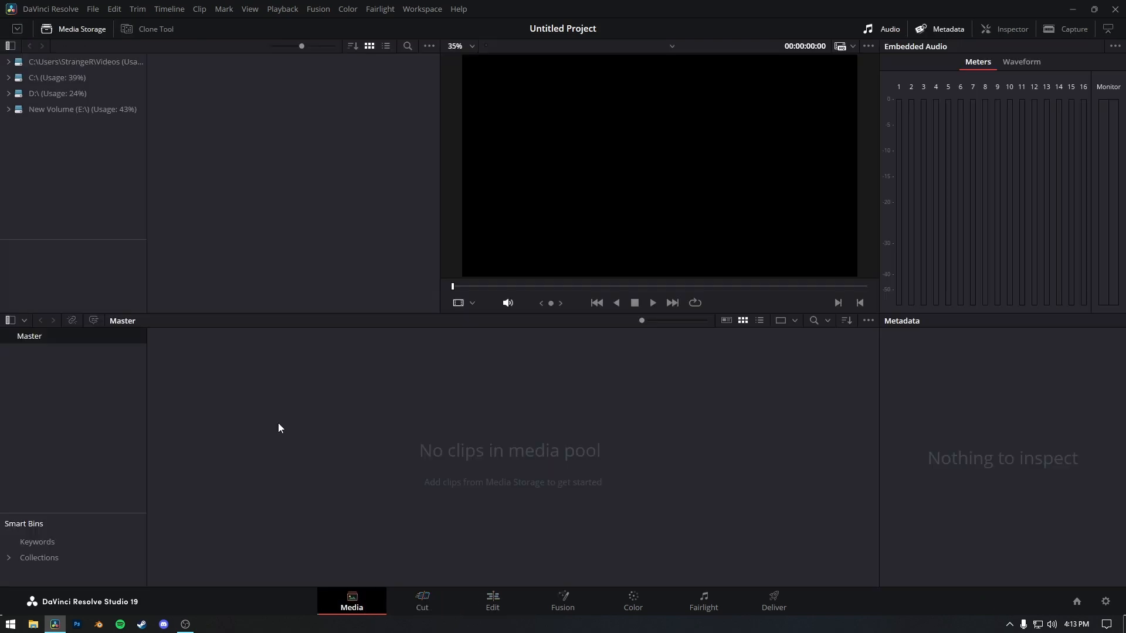
{"action": "left_click", "coordinate": [67, 112]}
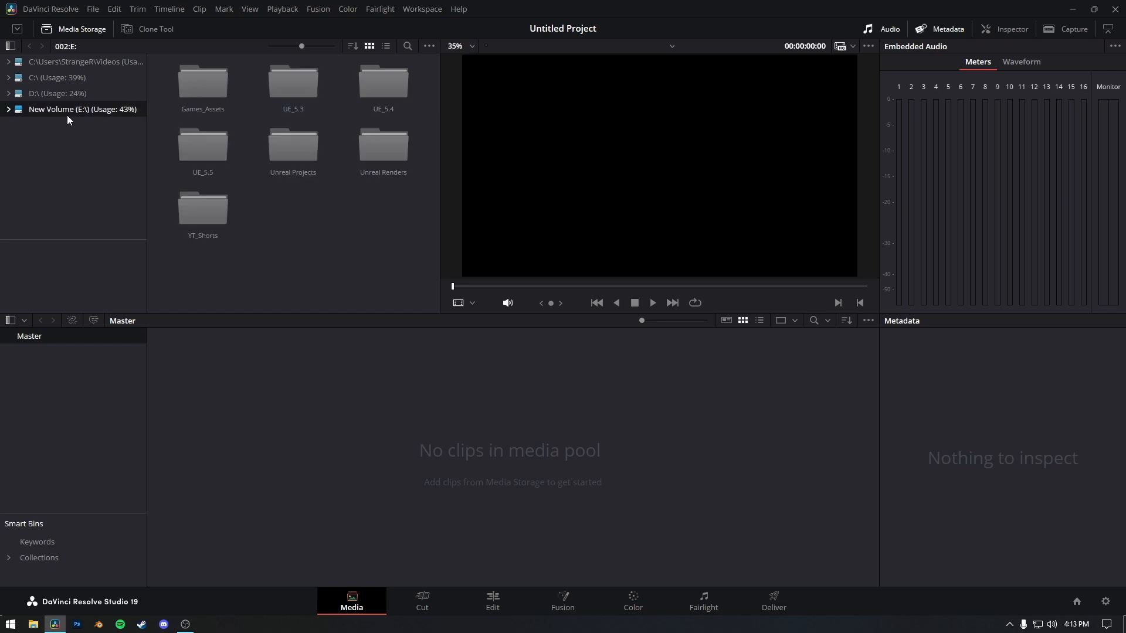
{"action": "double_click", "coordinate": [378, 170]}
{"action": "double_click", "coordinate": [382, 101]}
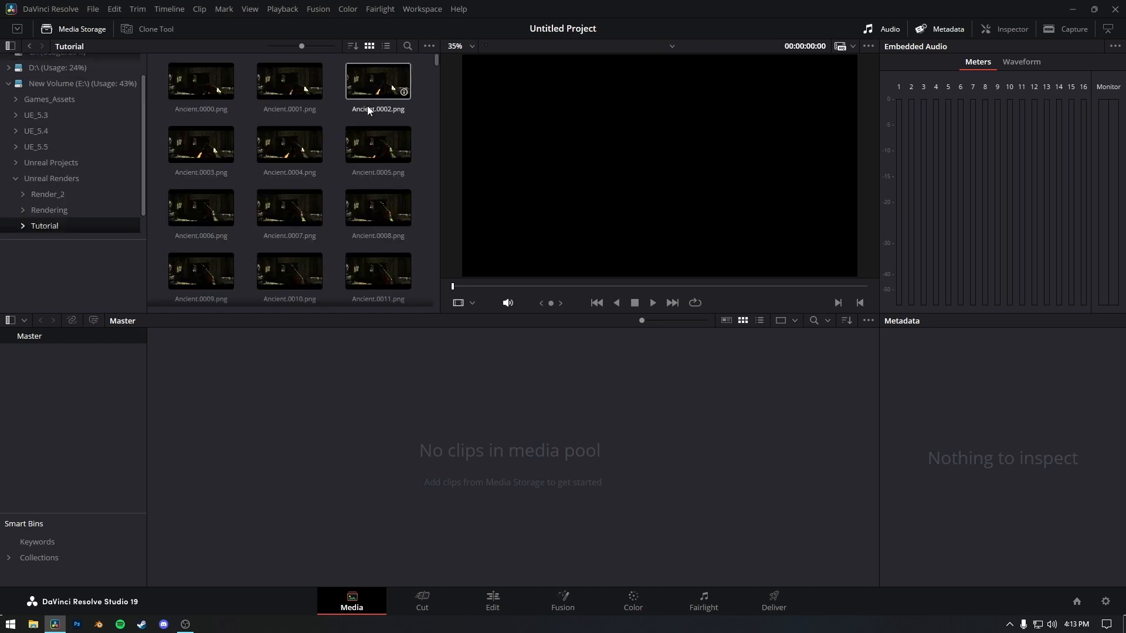
Select all the rendered Ancient PNG frames in the Tutorial folder.
{"action": "scroll", "coordinate": [189, 120], "scroll_direction": "down", "scroll_amount": 2}
{"action": "scroll", "coordinate": [189, 120], "scroll_direction": "up", "scroll_amount": 3}
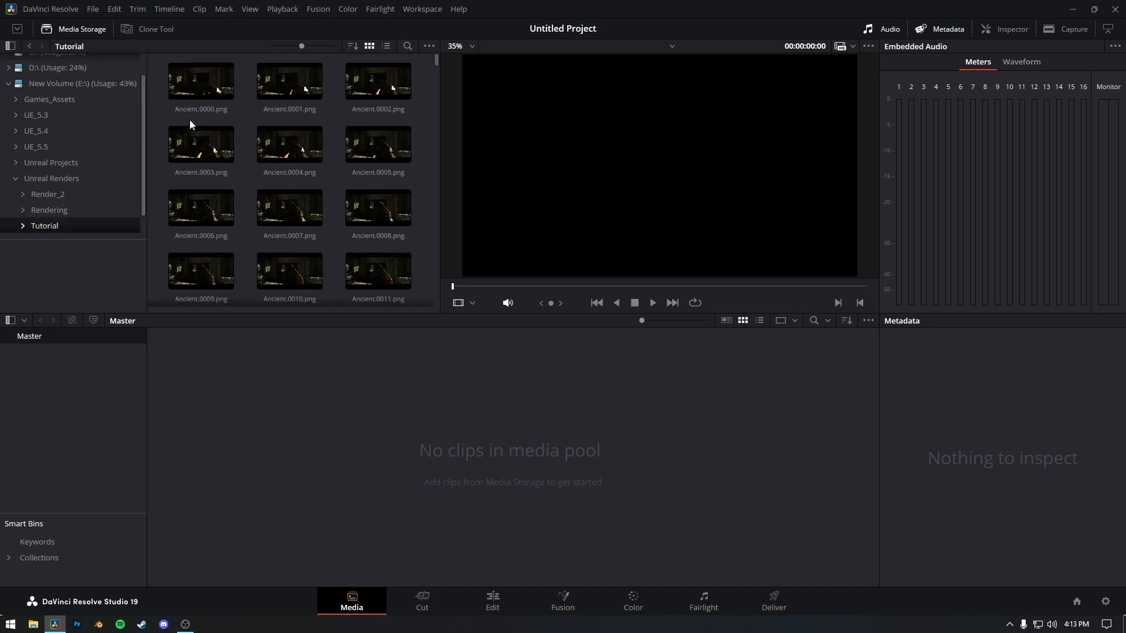
{"action": "left_click", "coordinate": [196, 78]}
{"action": "key", "text": "ctrl+a"}
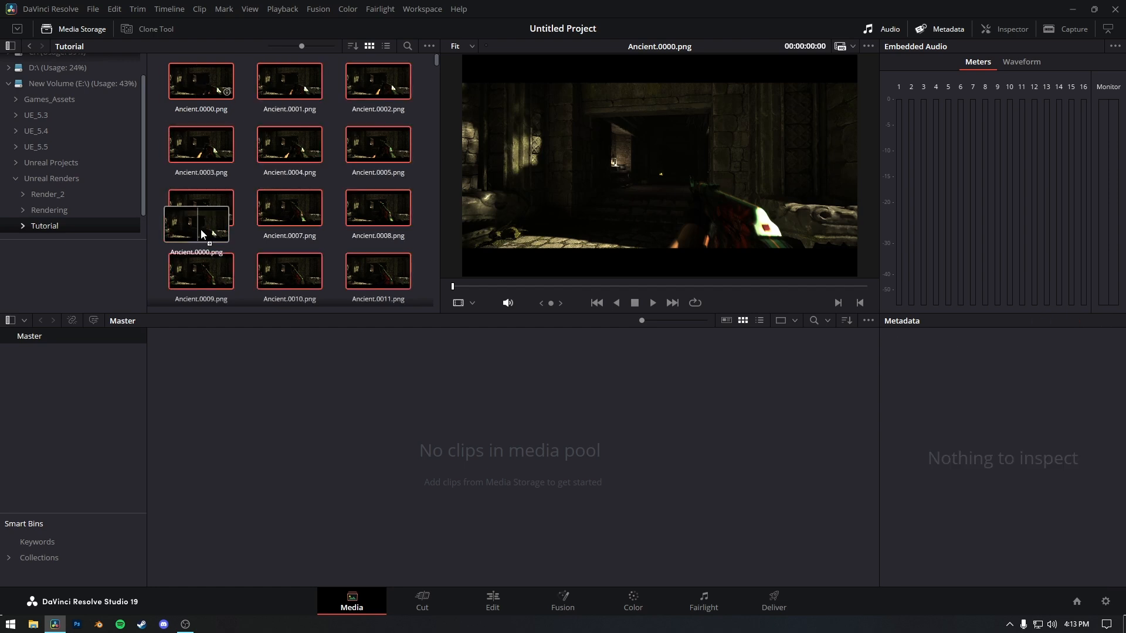
Try adding the selected Ancient frames to the media pool as individual stills, and undo the import.
{"action": "left_click_drag", "start_coordinate": [201, 231], "coordinate": [216, 428]}
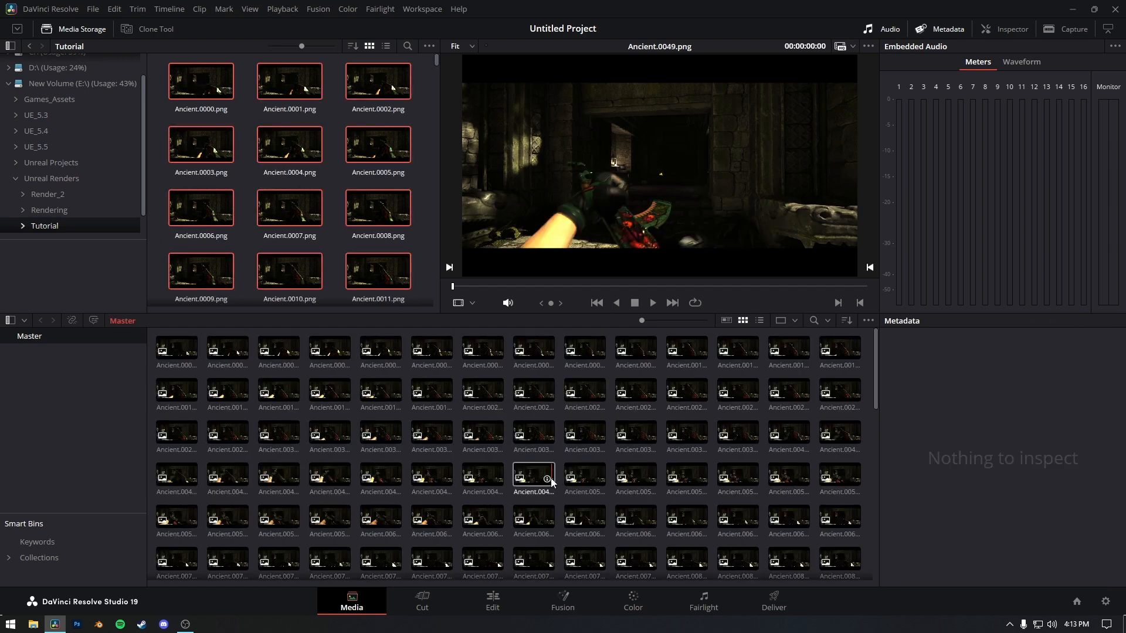
{"action": "scroll", "coordinate": [548, 465], "scroll_direction": "down", "scroll_amount": 8}
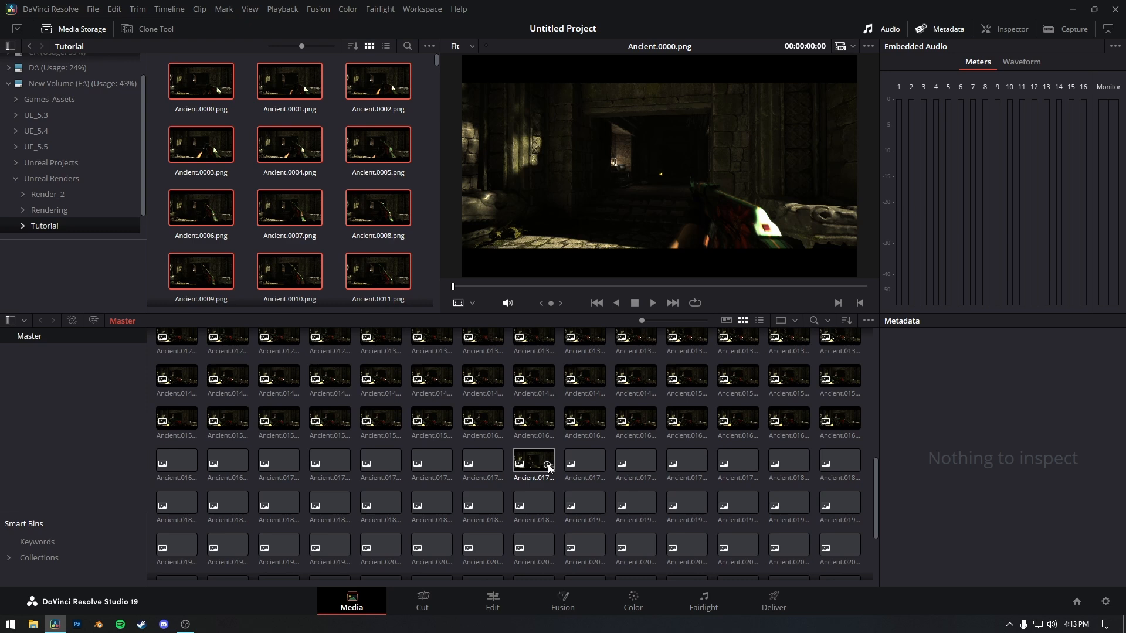
{"action": "key", "text": "ctrl+z"}
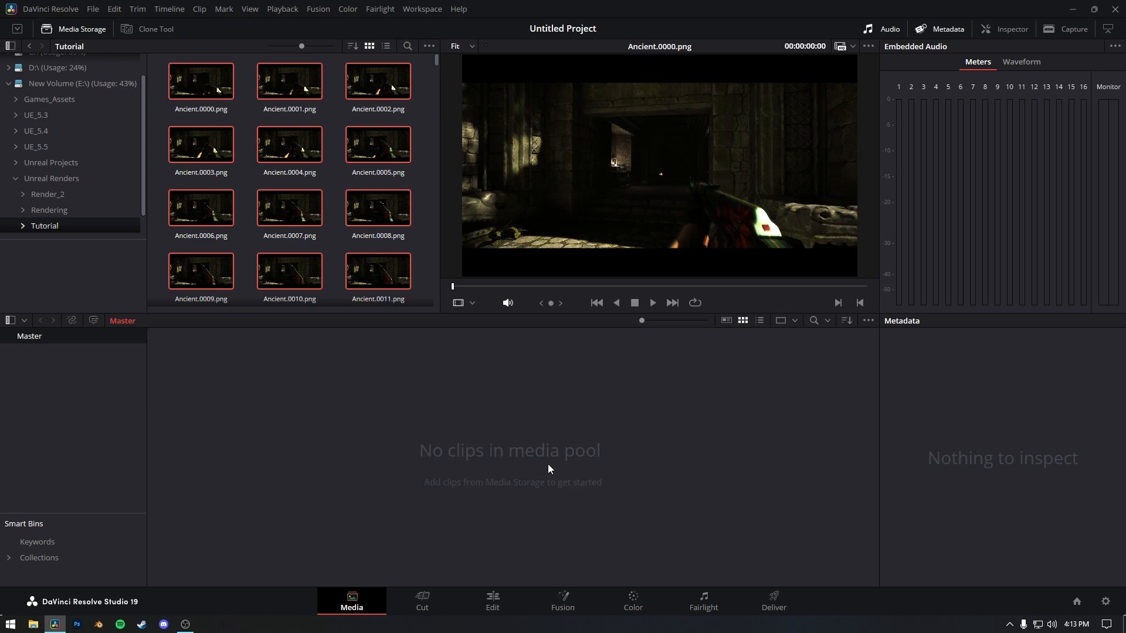
Set the media storage frame display mode to Sequence and add the Ancient.[0000-0245].png clip to the media pool.
{"action": "left_click", "coordinate": [426, 46]}
{"action": "mouse_move", "coordinate": [462, 63]}
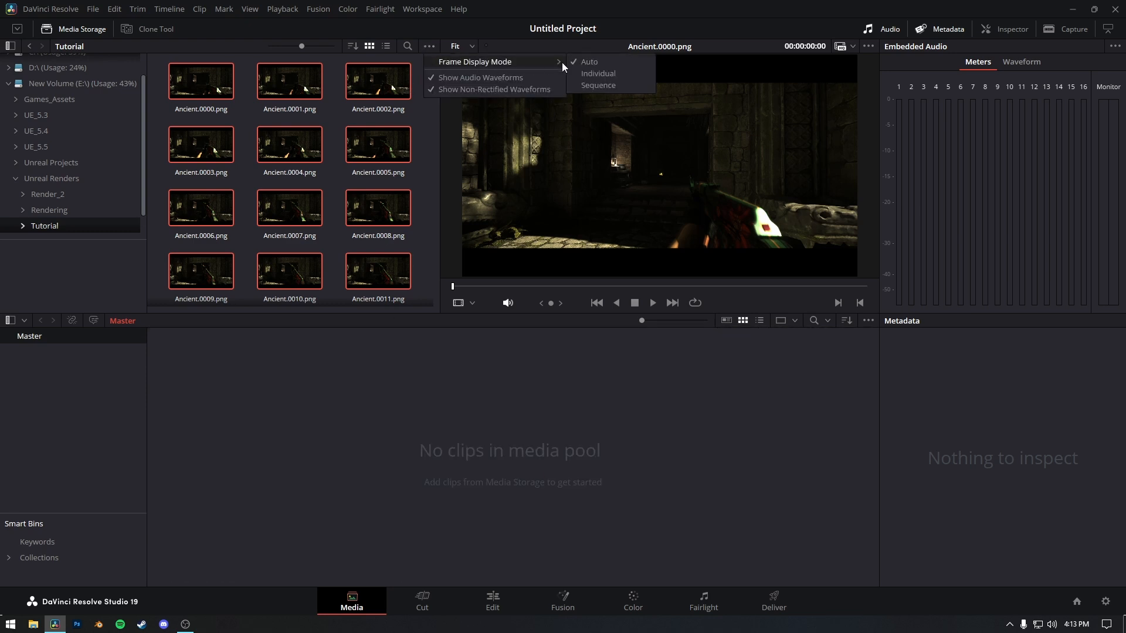
{"action": "left_click", "coordinate": [600, 85]}
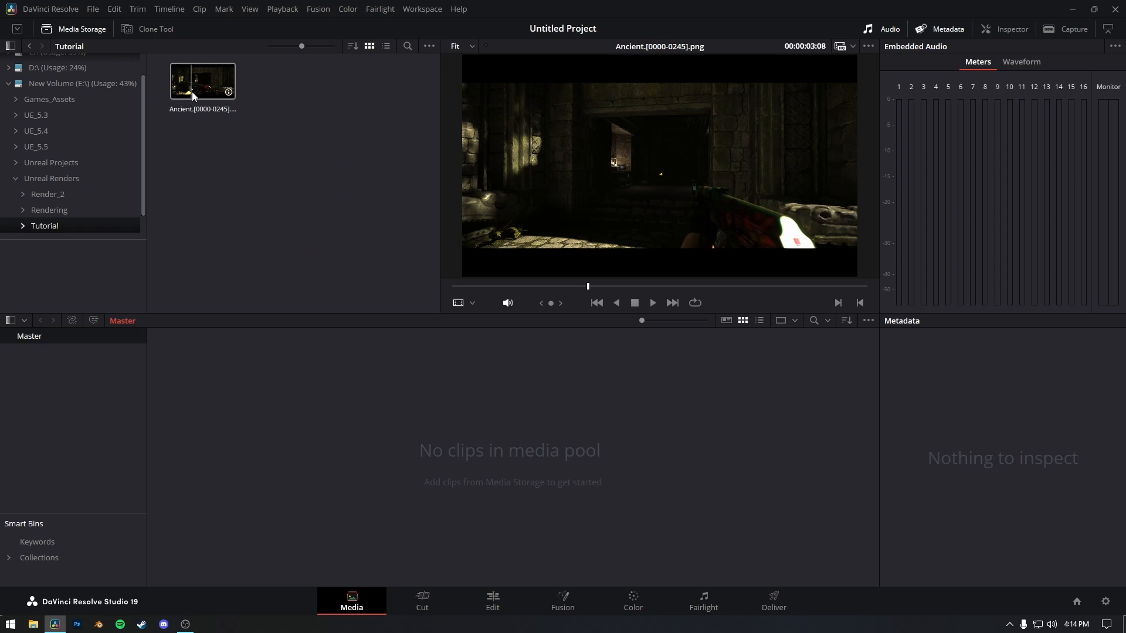
{"action": "left_click_drag", "start_coordinate": [192, 92], "coordinate": [252, 472]}
Place the Ancient sequence at the start of a new timeline on the Edit page and play its opening.
{"action": "left_click", "coordinate": [492, 601]}
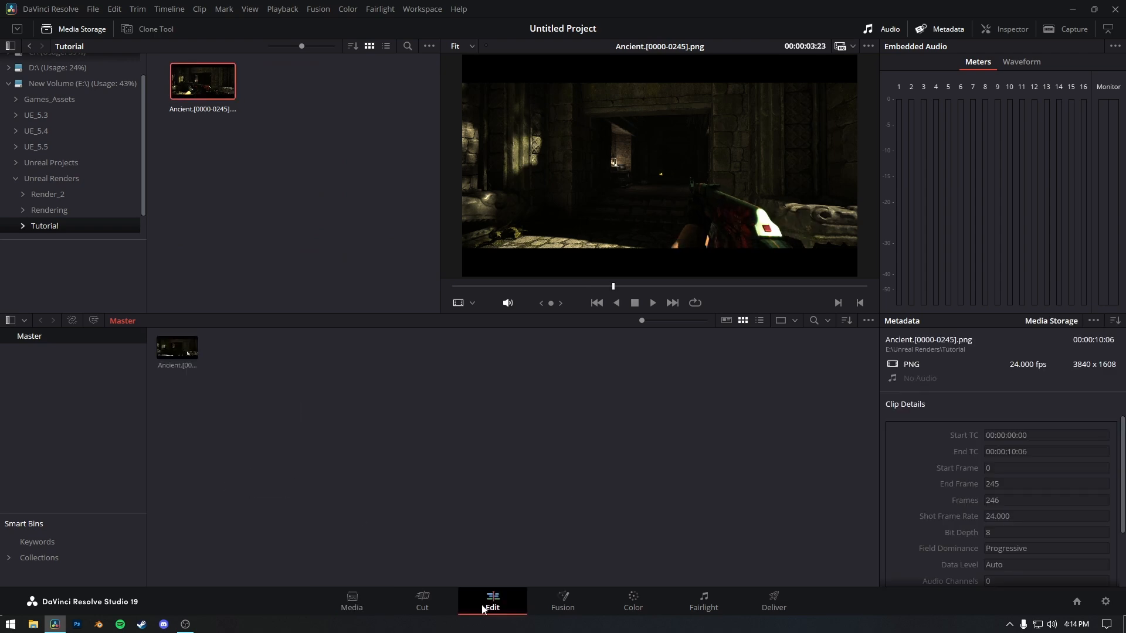
{"action": "left_click_drag", "start_coordinate": [30, 93], "coordinate": [378, 481]}
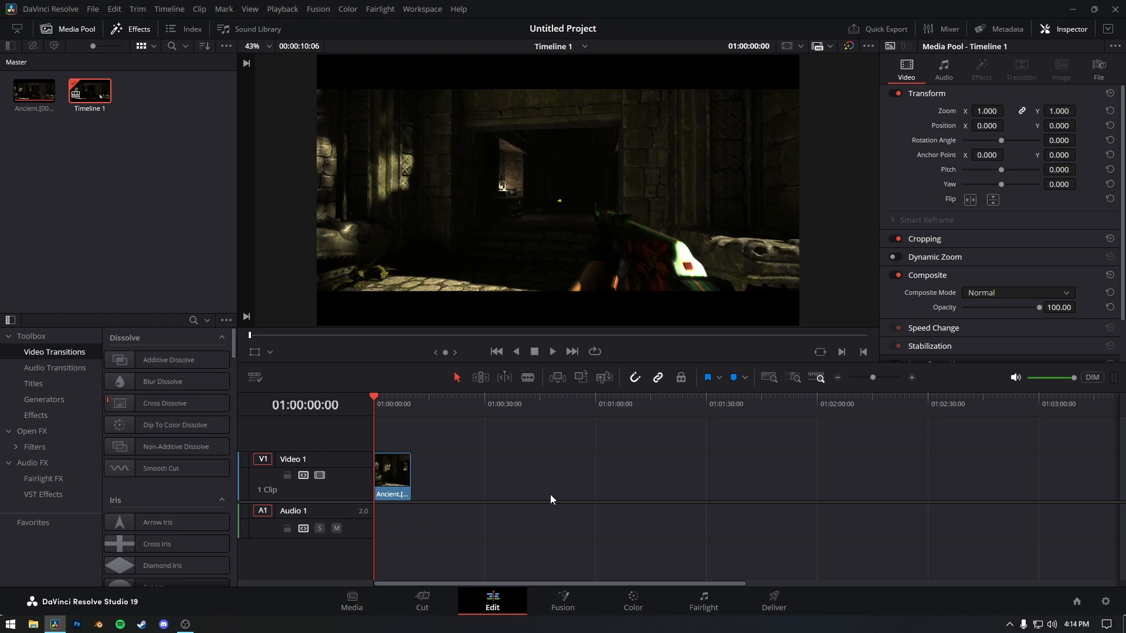
{"action": "key", "text": "space"}
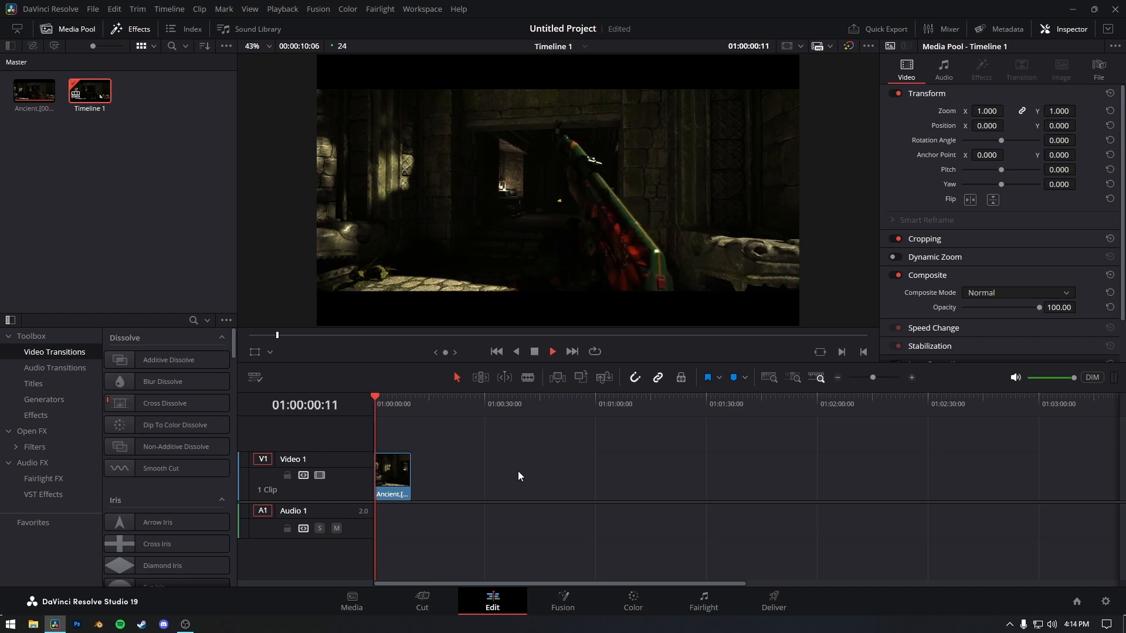
{"action": "key", "text": "space"}
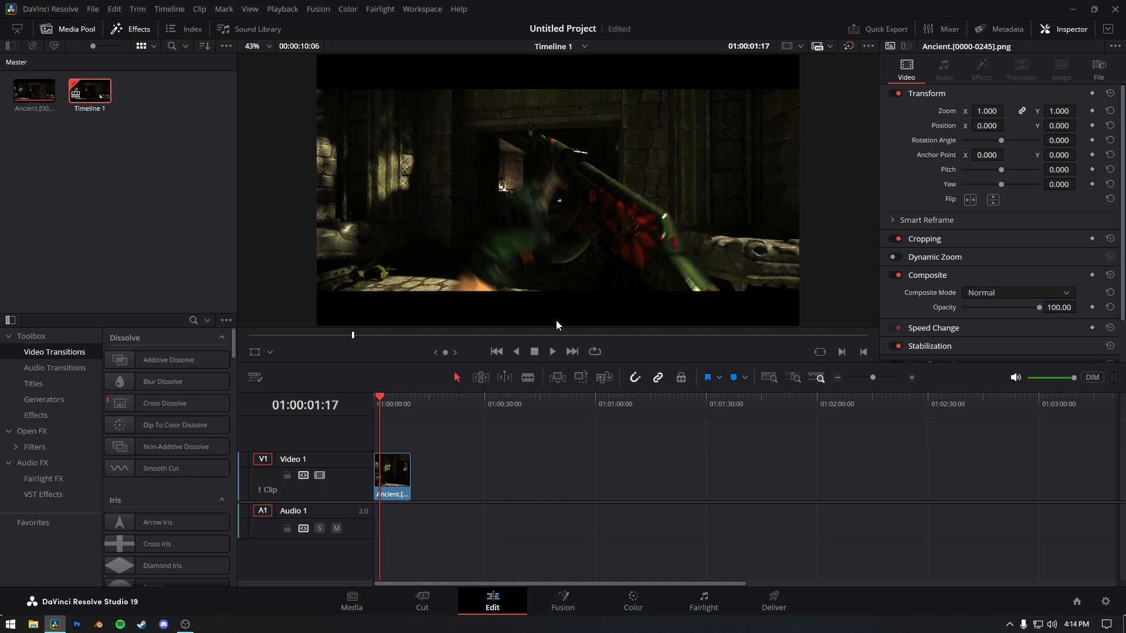
Apply an ACES Transform to the clip's node 01 with ACEScg - CSC as input transform and Rec.709 as output transform.
{"action": "left_click", "coordinate": [633, 604]}
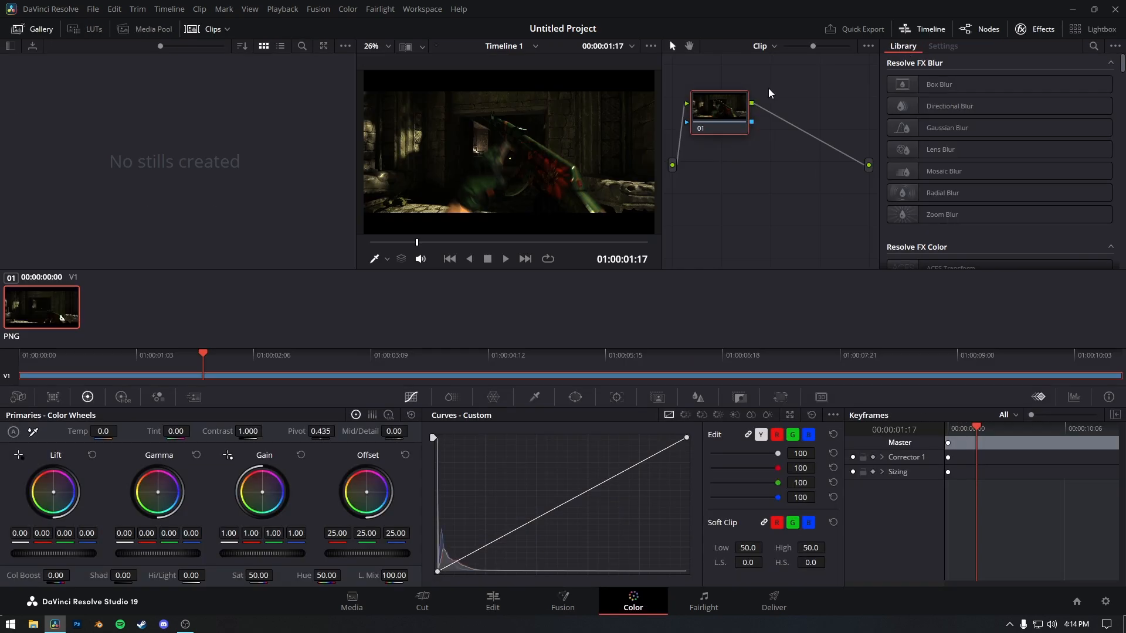
{"action": "scroll", "coordinate": [953, 212], "scroll_direction": "down", "scroll_amount": 2}
{"action": "left_click_drag", "start_coordinate": [953, 211], "coordinate": [728, 115]}
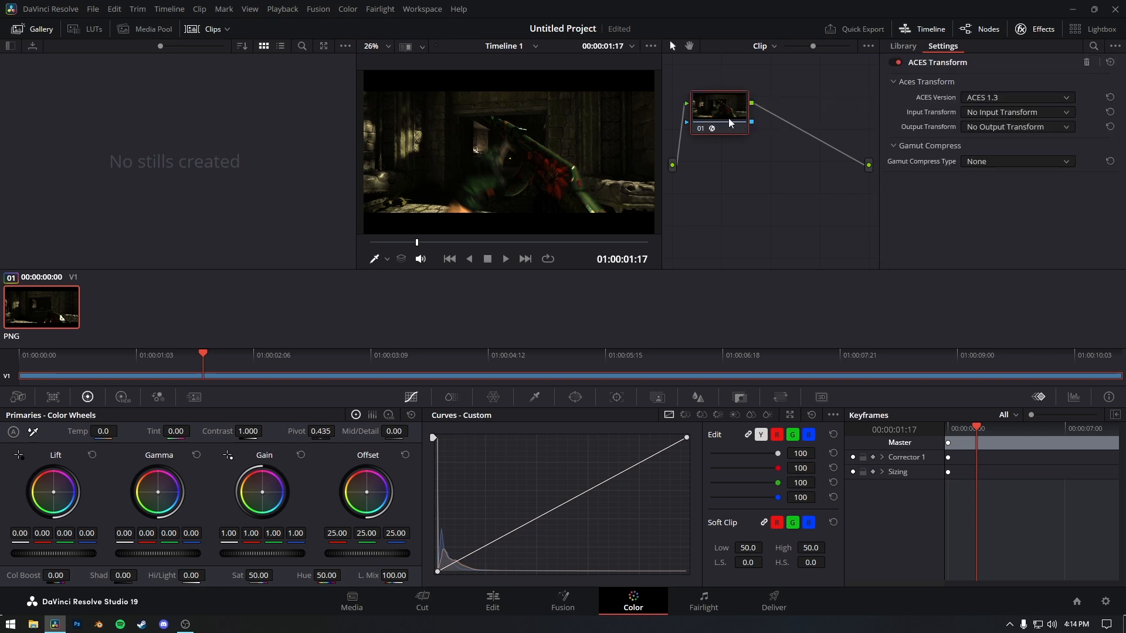
{"action": "left_click", "coordinate": [1007, 118]}
{"action": "left_click", "coordinate": [944, 226]}
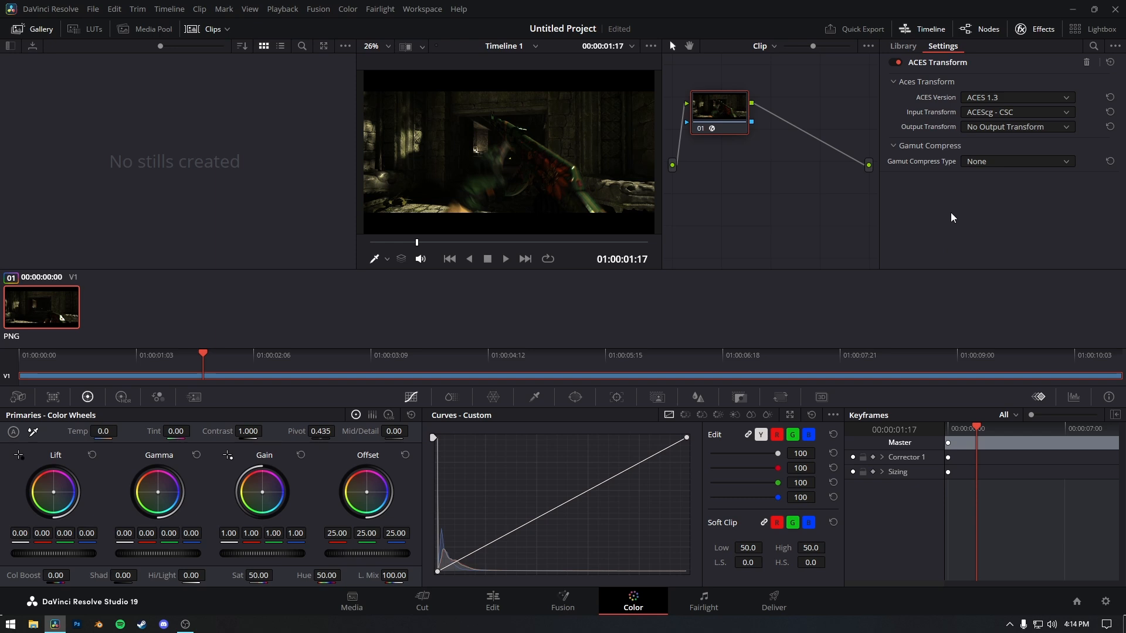
{"action": "left_click", "coordinate": [991, 128]}
{"action": "left_click", "coordinate": [985, 261]}
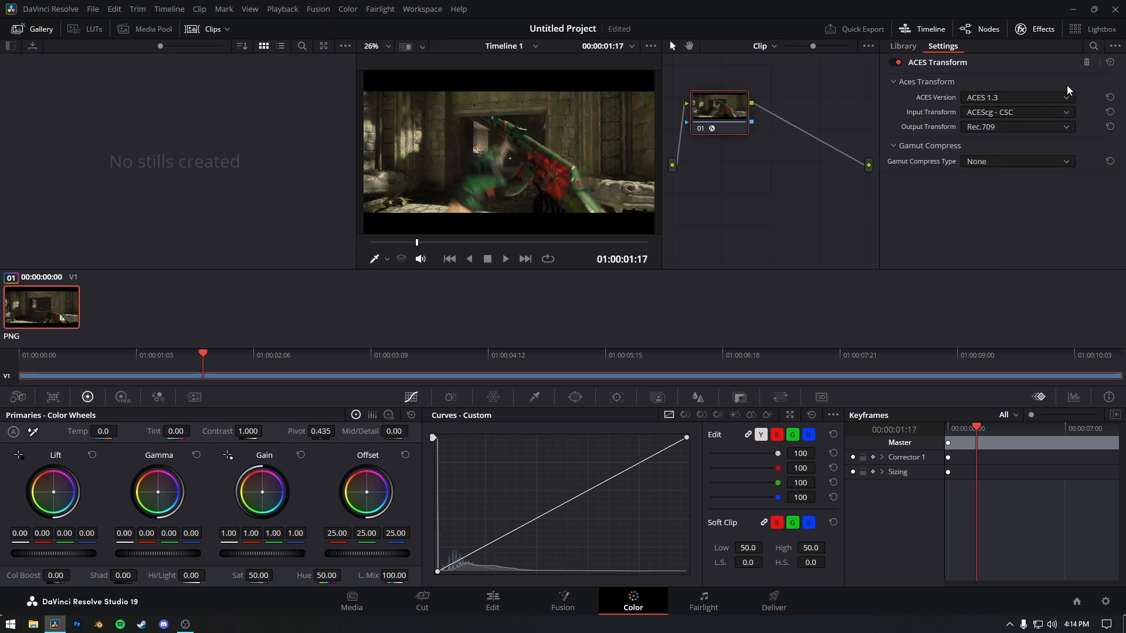
{"action": "left_click", "coordinate": [1117, 46]}
{"action": "left_click", "coordinate": [1117, 47]}
Try a three-point contrast adjustment on the clip's custom curve, and undo all the curve changes.
{"action": "left_click", "coordinate": [499, 539]}
{"action": "left_click_drag", "start_coordinate": [502, 544], "coordinate": [509, 544]}
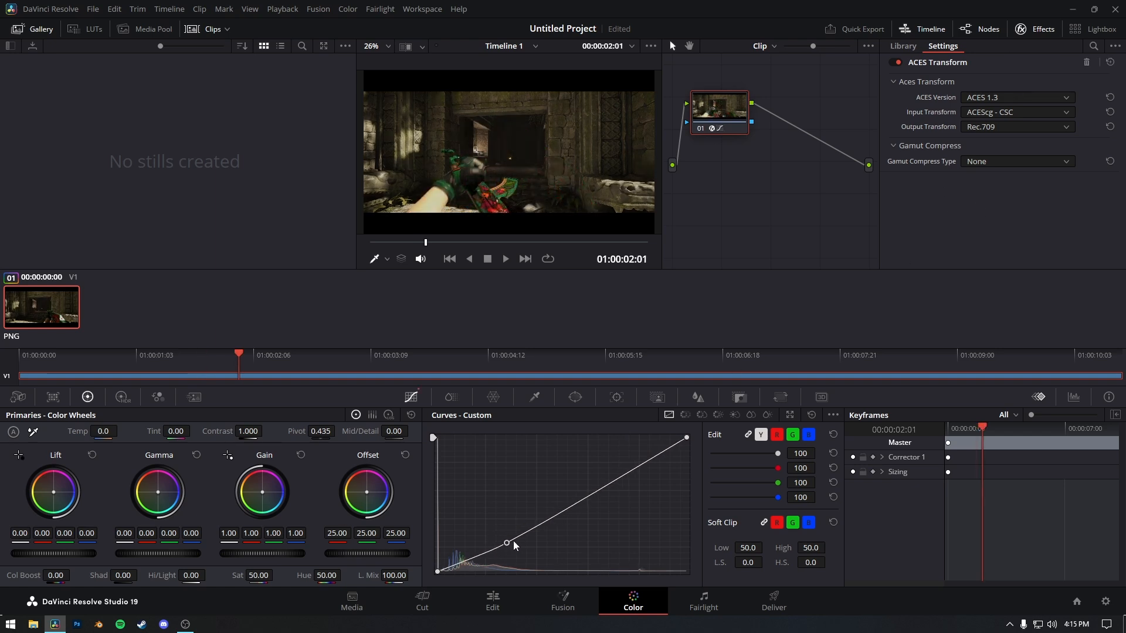
{"action": "left_click_drag", "start_coordinate": [585, 498], "coordinate": [564, 494]}
{"action": "left_click_drag", "start_coordinate": [632, 461], "coordinate": [647, 463]}
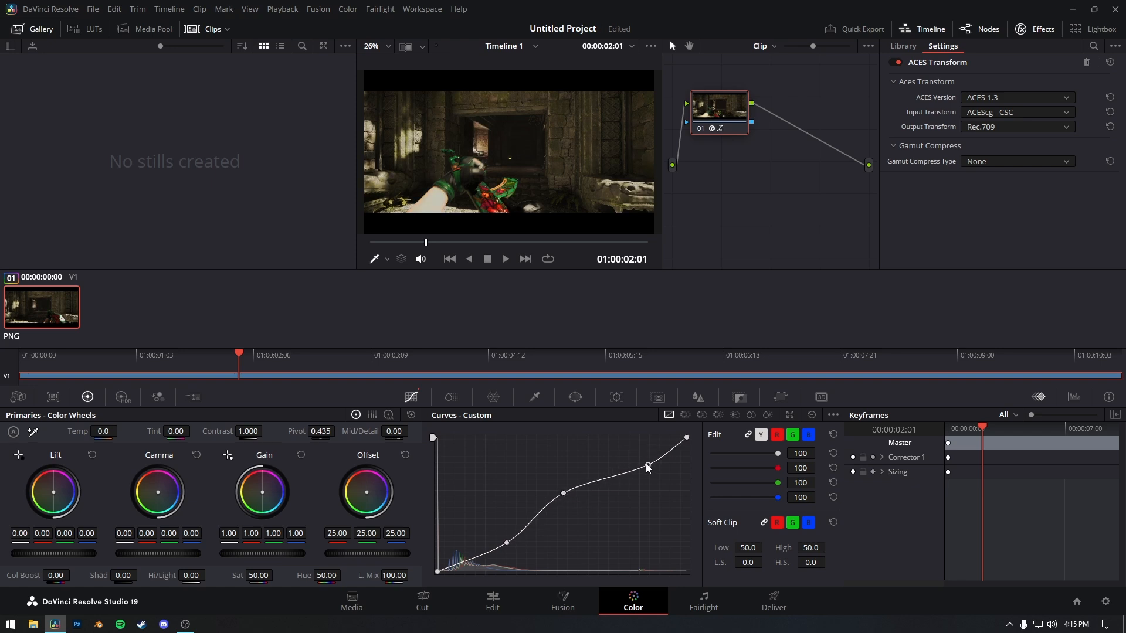
{"action": "key", "text": "ctrl+z"}
{"action": "key", "text": "ctrl+z"}
{"action": "key", "text": "ctrl+z"}
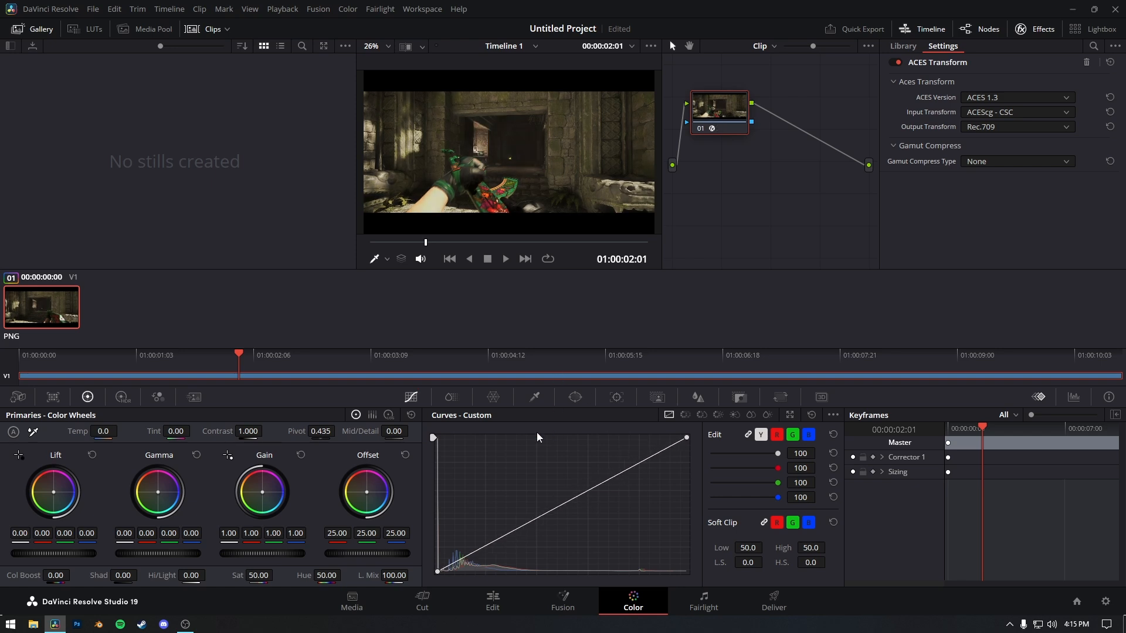
Open the Deliver page for Timeline 1 and load the YT render preset.
{"action": "left_click", "coordinate": [502, 596]}
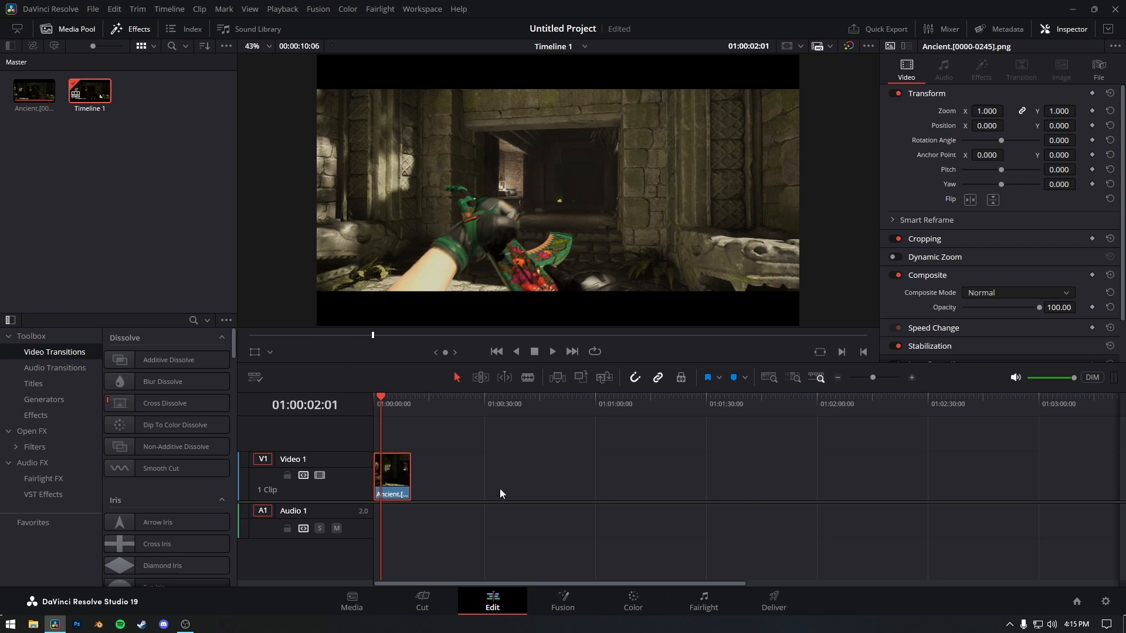
{"action": "left_click", "coordinate": [791, 603]}
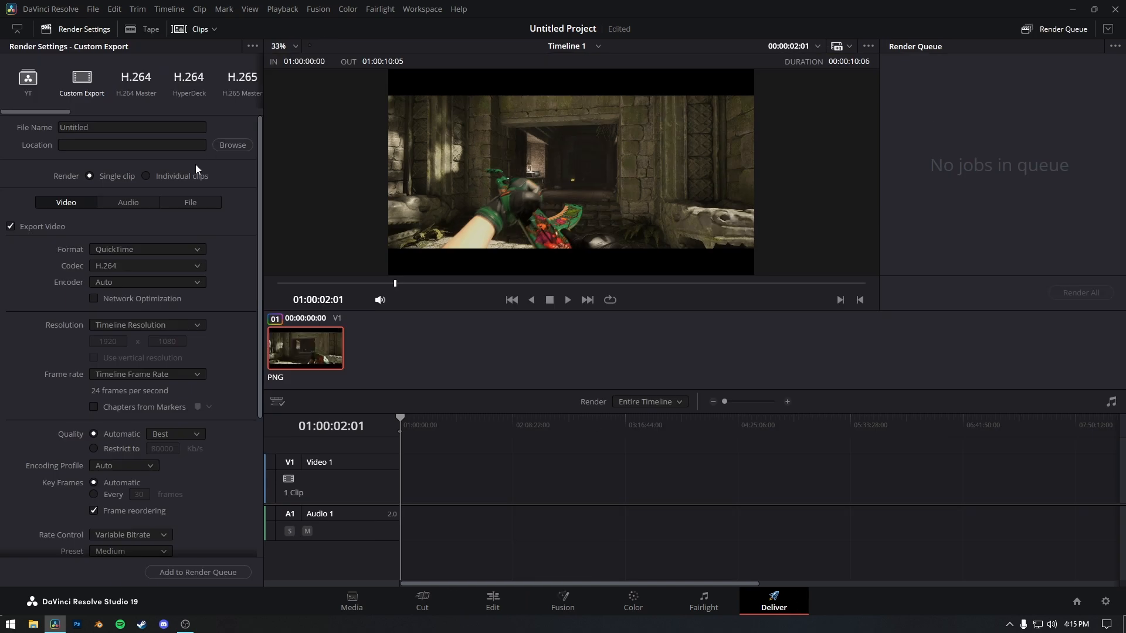
{"action": "left_click", "coordinate": [27, 91]}
Set the export to a custom resolution of 3840 x 1606.
{"action": "left_click", "coordinate": [164, 293]}
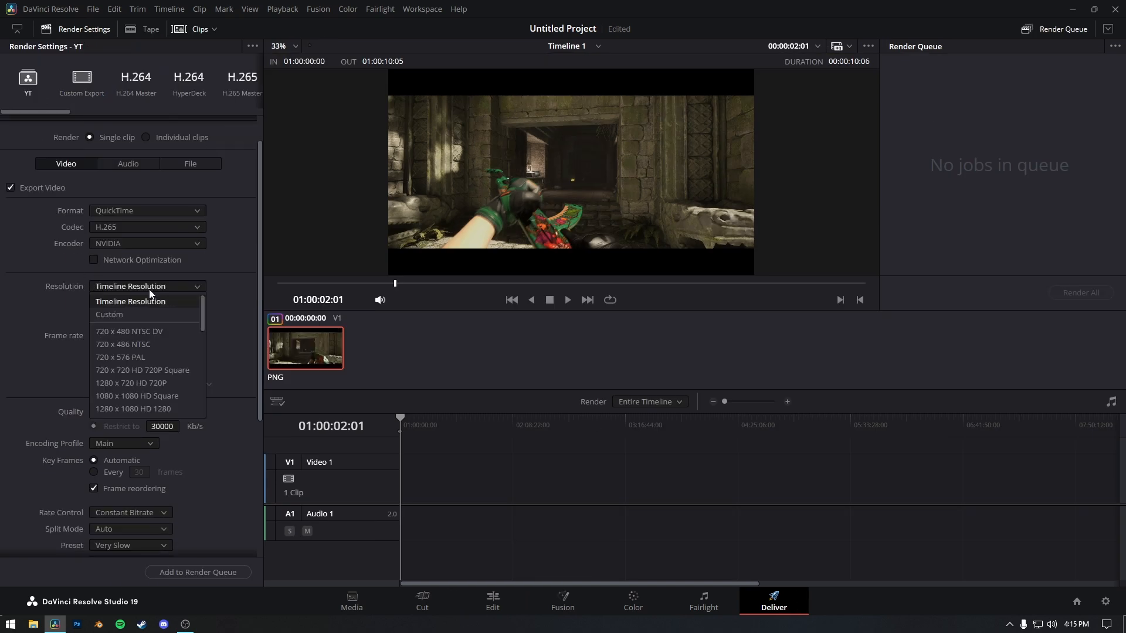
{"action": "left_click", "coordinate": [140, 311]}
{"action": "left_click_drag", "start_coordinate": [124, 302], "coordinate": [81, 305]}
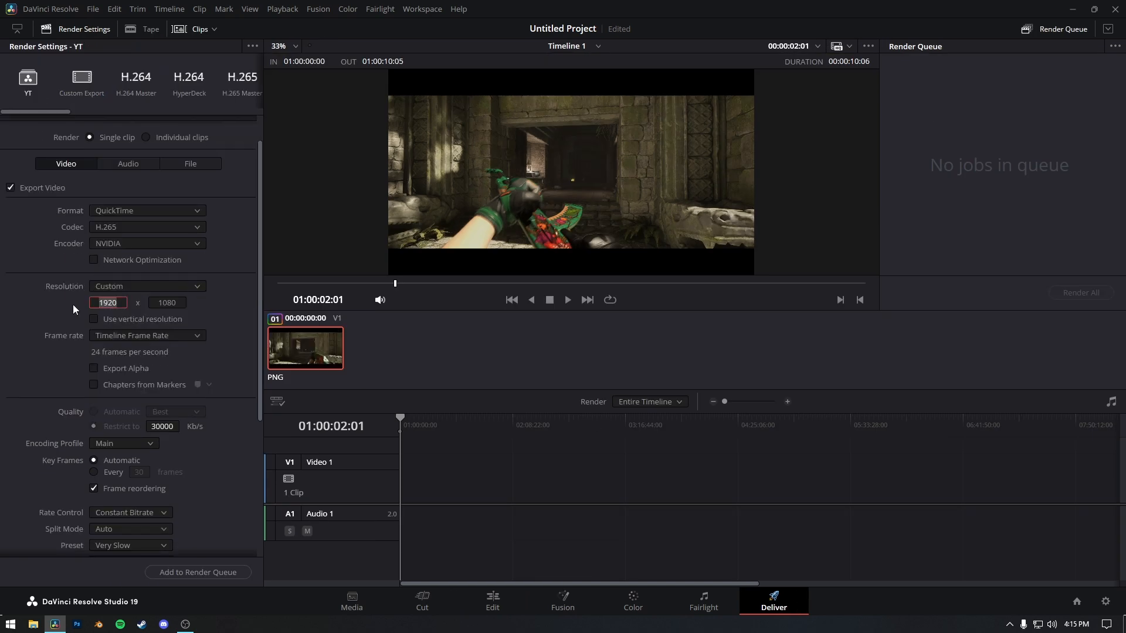
{"action": "type", "text": "3840"}
{"action": "key", "text": "Return"}
{"action": "left_click_drag", "start_coordinate": [189, 304], "coordinate": [147, 305]}
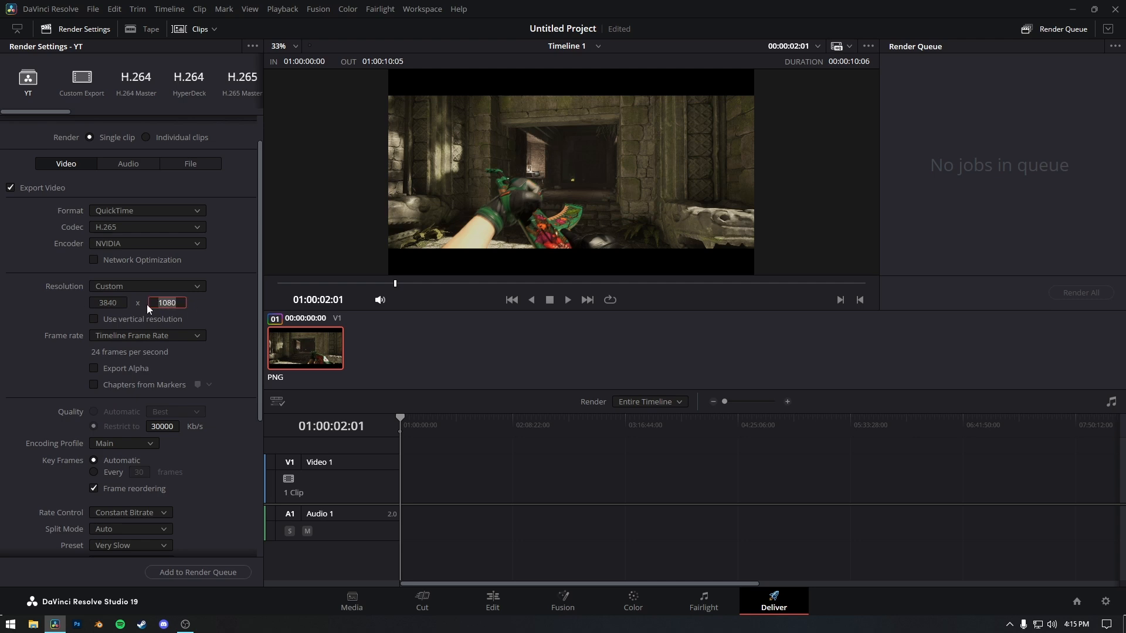
{"action": "left_click", "coordinate": [45, 296]}
{"action": "scroll", "coordinate": [10, 377], "scroll_direction": "up", "scroll_amount": 2}
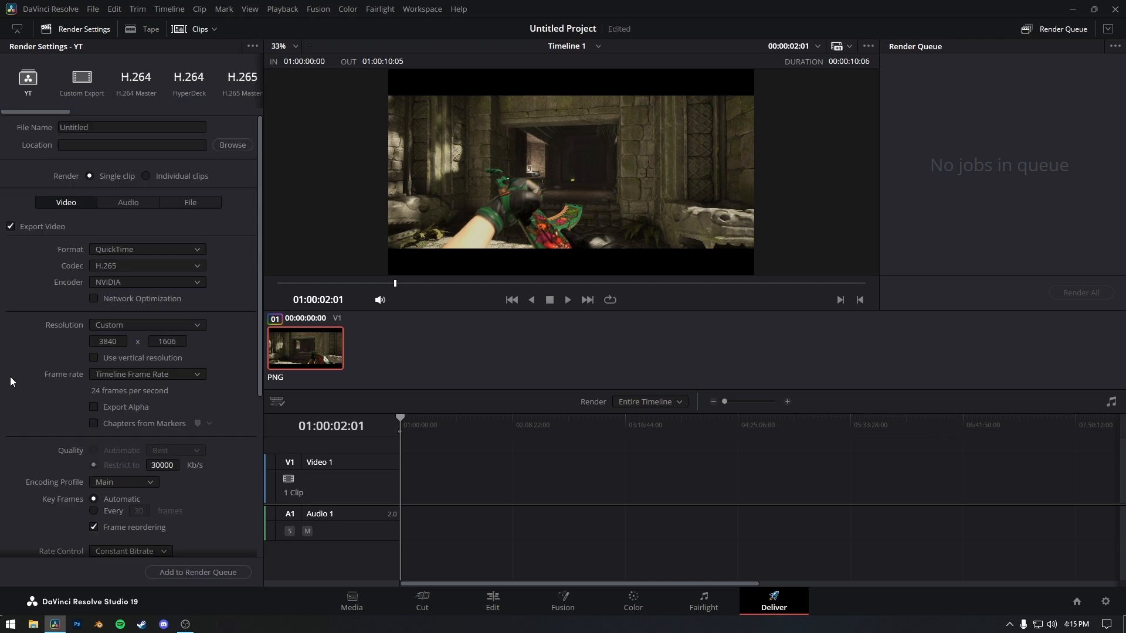
{"action": "left_click", "coordinate": [521, 613]}
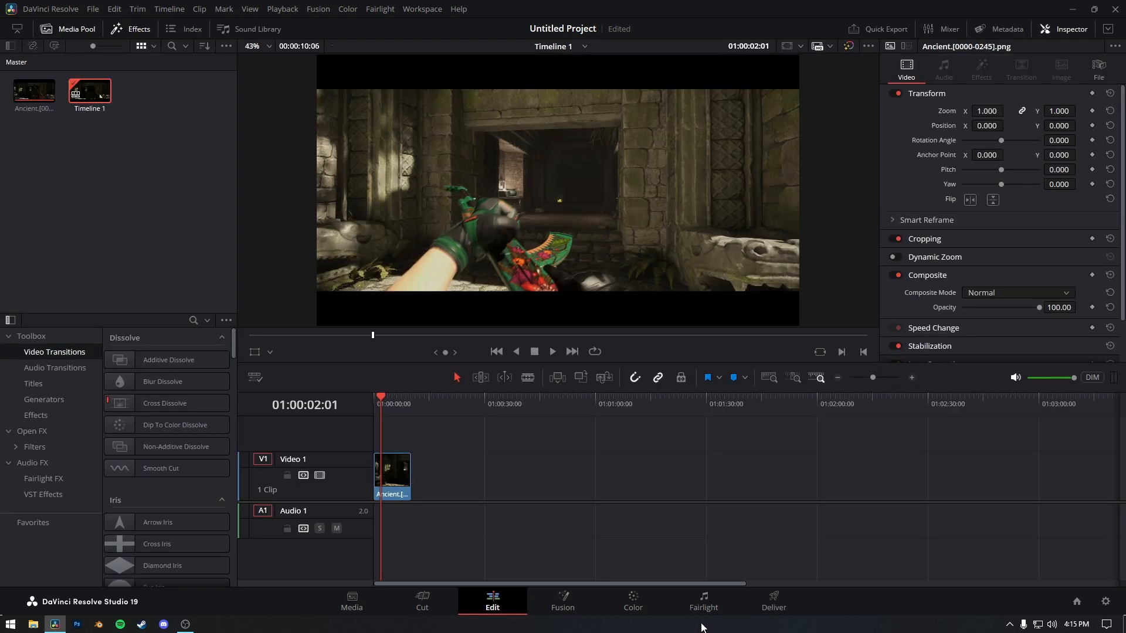
{"action": "left_click", "coordinate": [774, 603]}
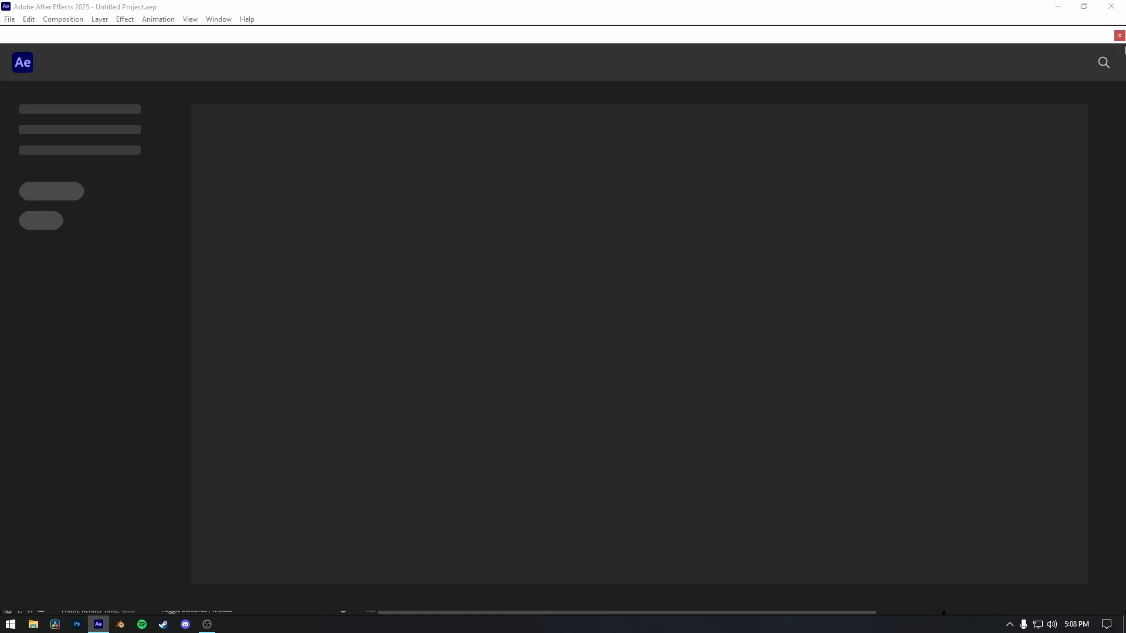
In After Effects, import the PNG sequence starting with Ancient.0000 from the Unreal Renders/Tutorial folder on the E: drive as footage.
{"action": "left_click", "coordinate": [1122, 40]}
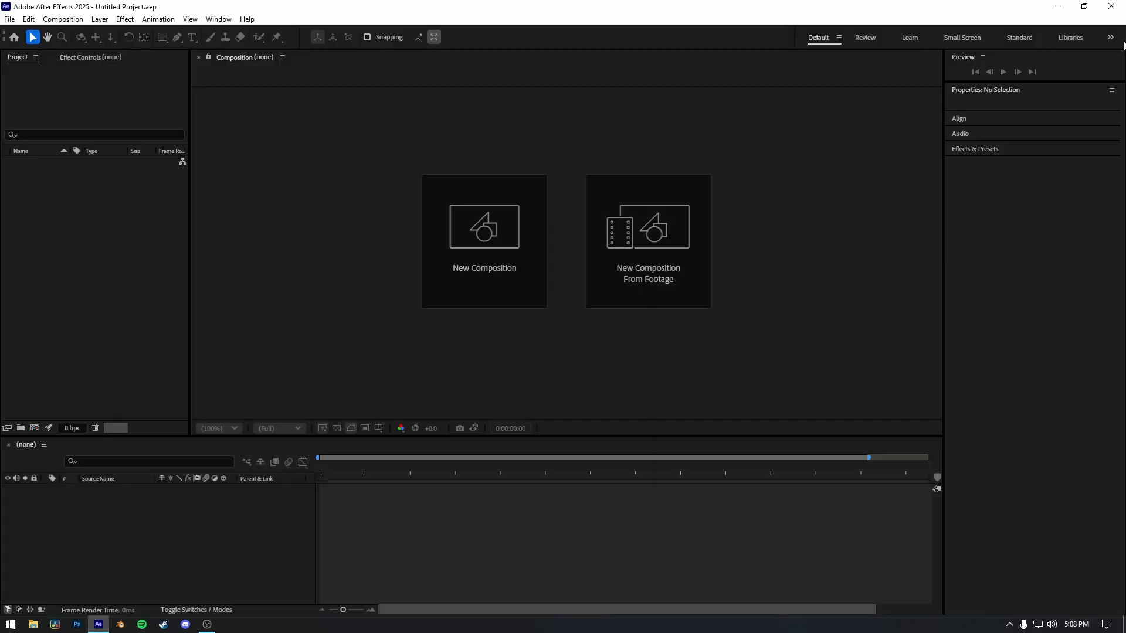
{"action": "double_click", "coordinate": [54, 216]}
{"action": "scroll", "coordinate": [44, 247], "scroll_direction": "down", "scroll_amount": 3}
{"action": "left_click", "coordinate": [71, 248]}
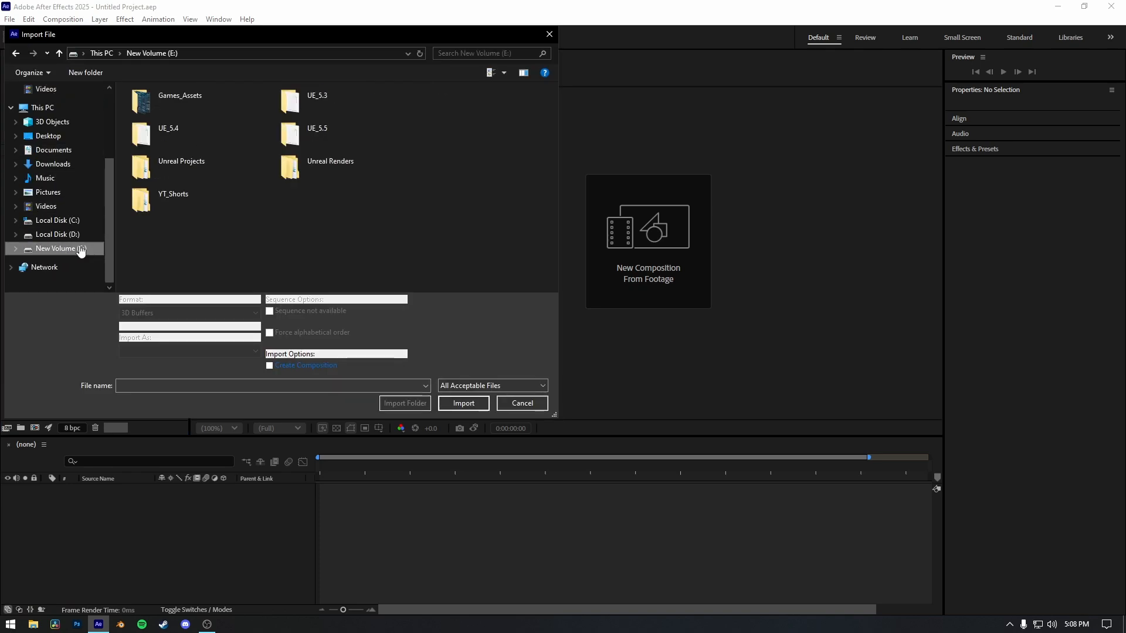
{"action": "double_click", "coordinate": [343, 164]}
{"action": "double_click", "coordinate": [291, 143]}
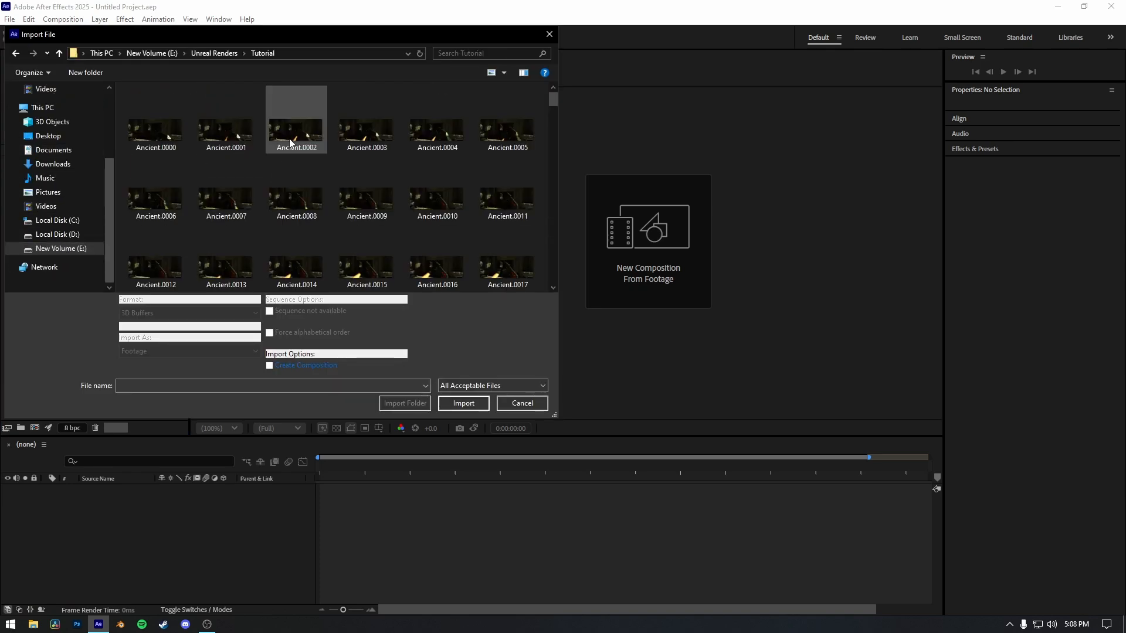
{"action": "left_click", "coordinate": [147, 139]}
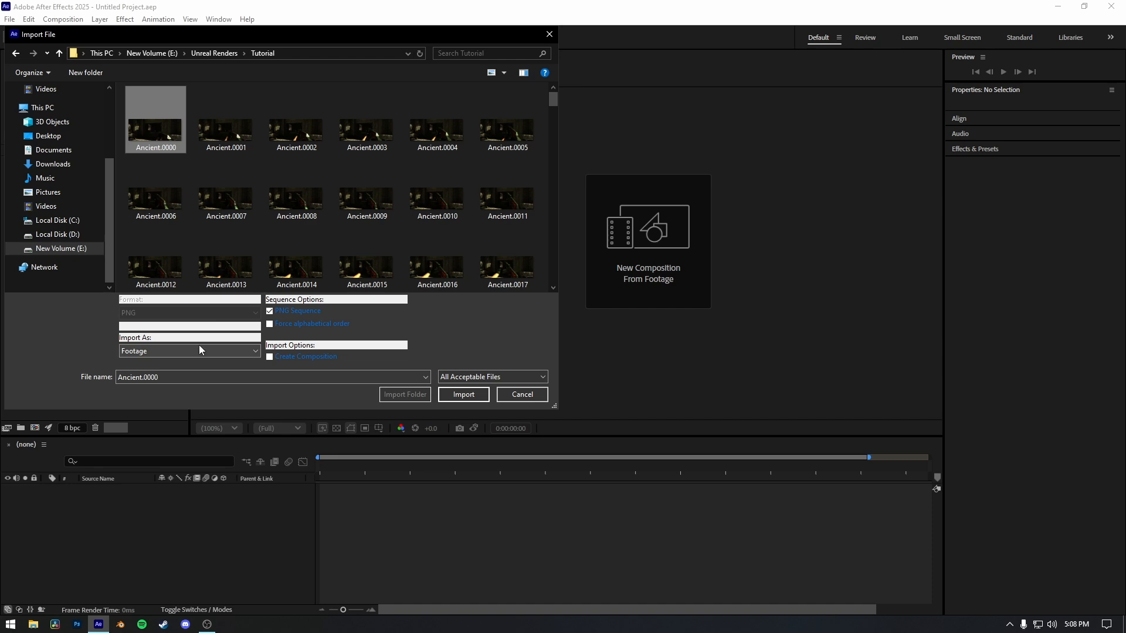
{"action": "left_click", "coordinate": [473, 396]}
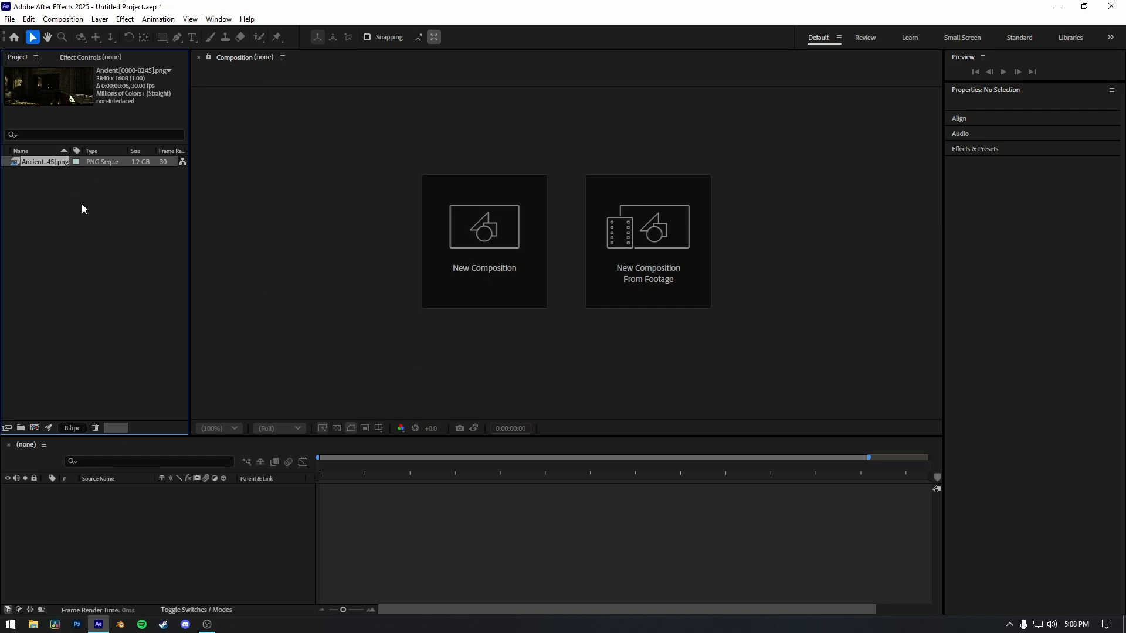
Create a composition from the Ancient sequence, preview it, and return the playhead to the beginning.
{"action": "left_click_drag", "start_coordinate": [39, 162], "coordinate": [75, 175]}
{"action": "left_click_drag", "start_coordinate": [142, 517], "coordinate": [139, 517]}
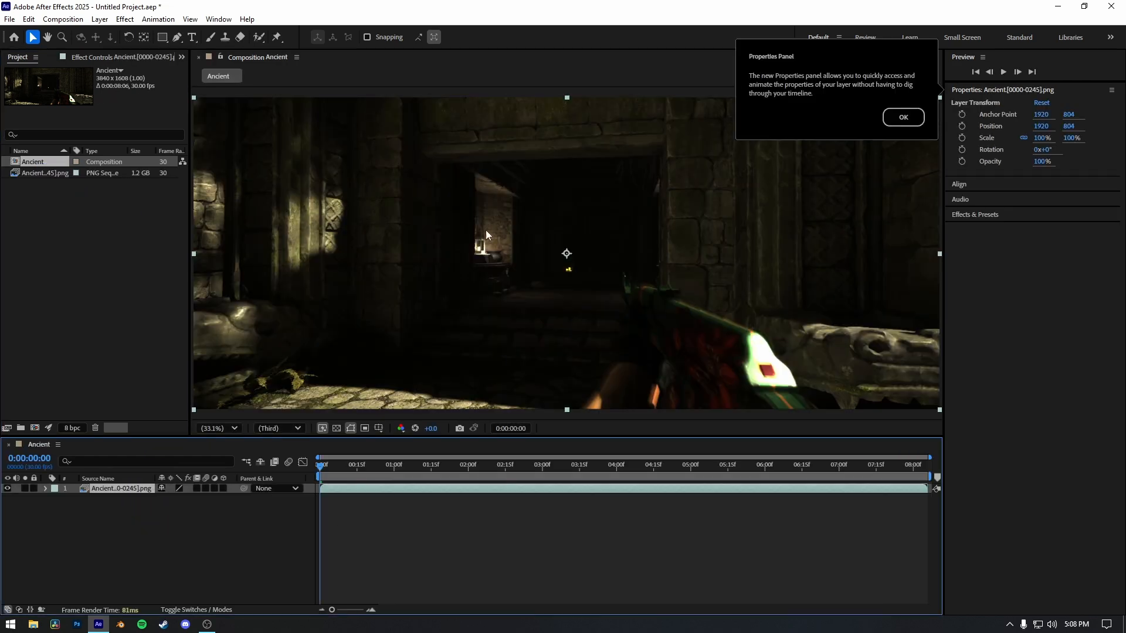
{"action": "left_click", "coordinate": [903, 117]}
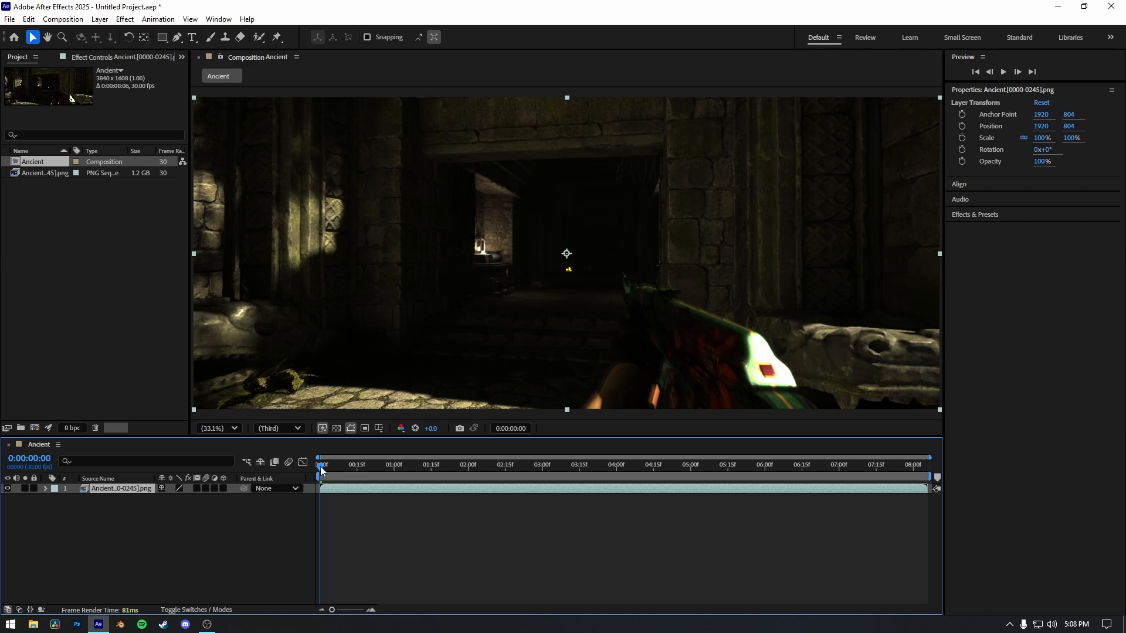
{"action": "key", "text": "space"}
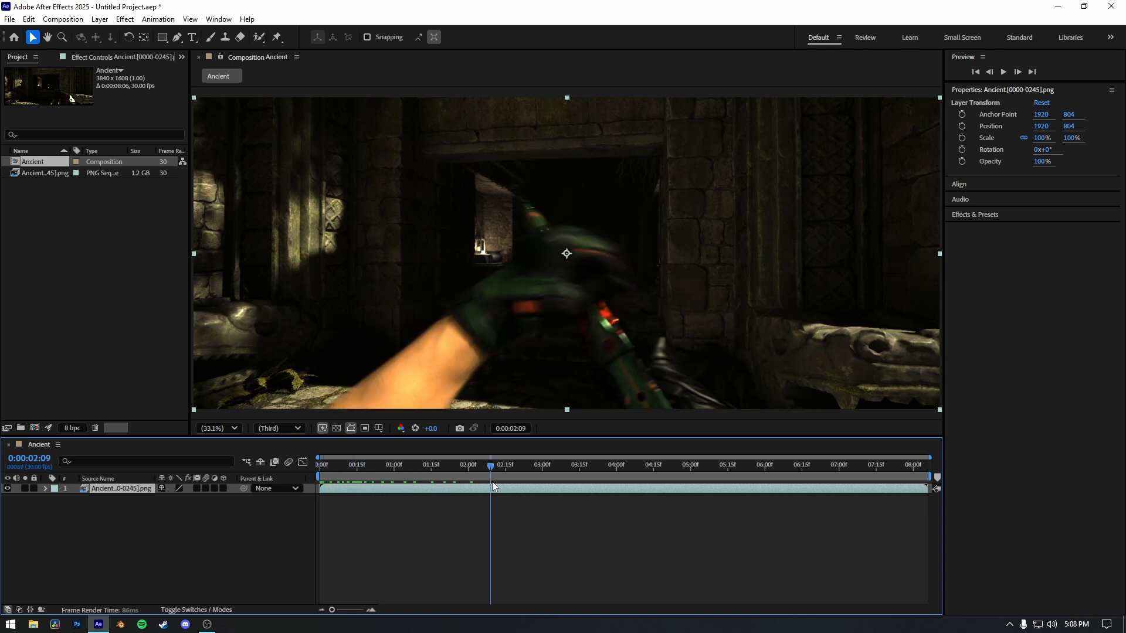
{"action": "left_click_drag", "start_coordinate": [485, 479], "coordinate": [324, 473]}
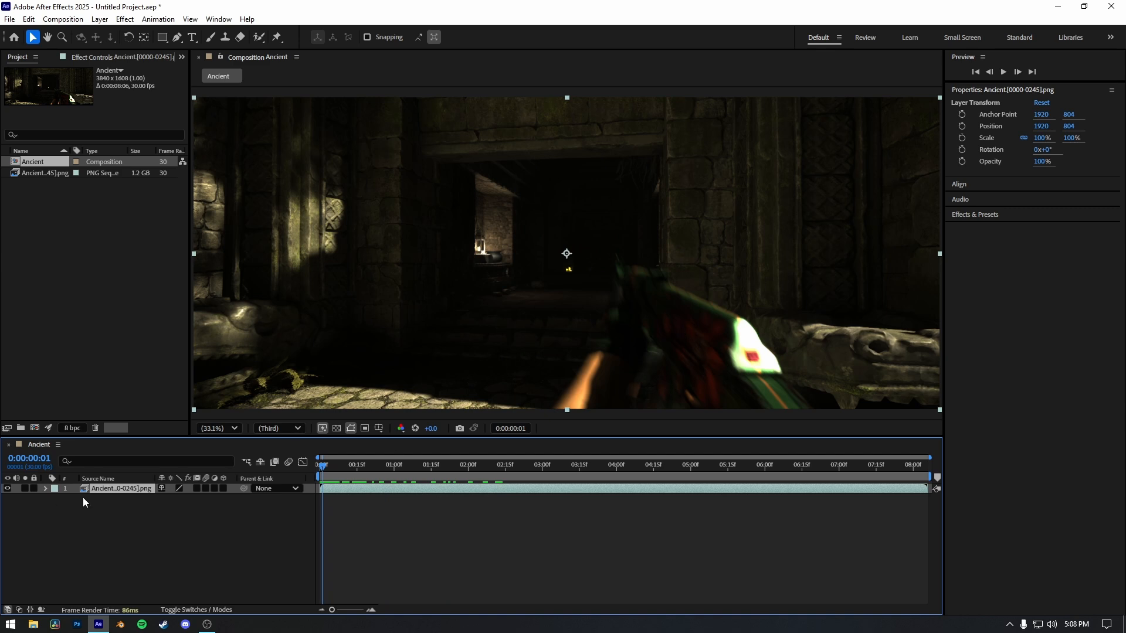
Set the project's color engine to OCIO color managed and accept the color engine change.
{"action": "left_click", "coordinate": [72, 429]}
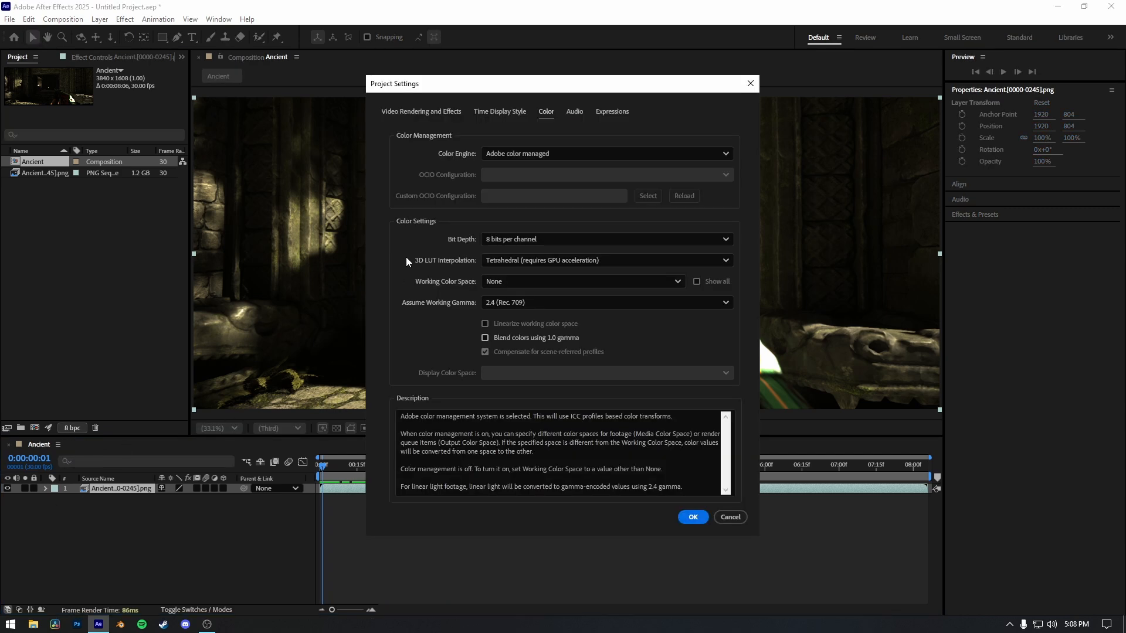
{"action": "left_click", "coordinate": [514, 158]}
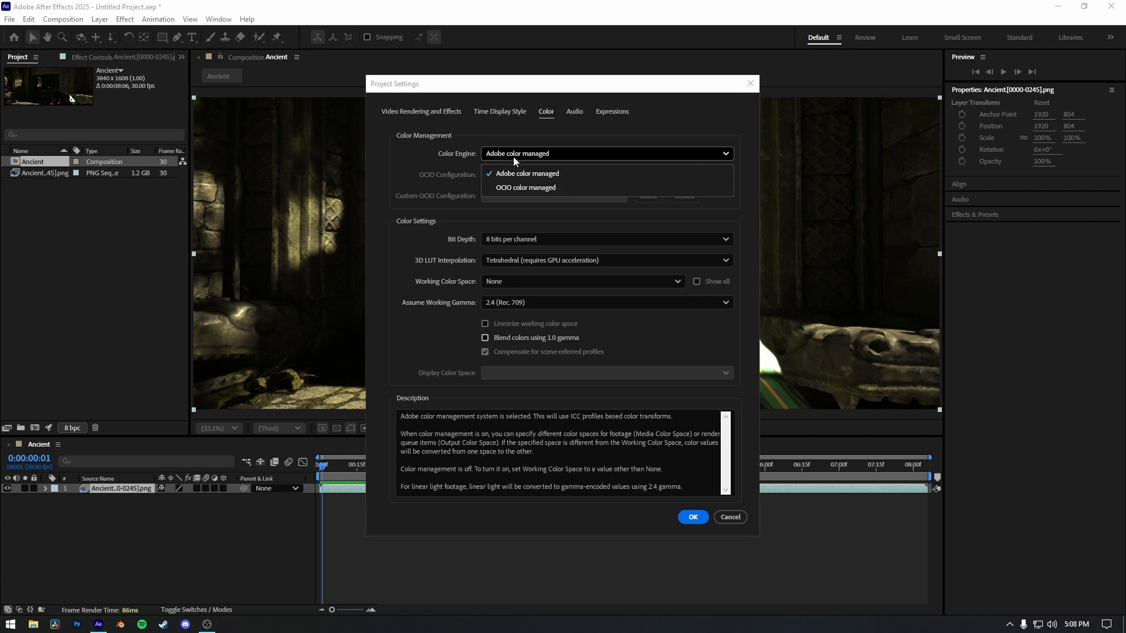
{"action": "left_click", "coordinate": [525, 188]}
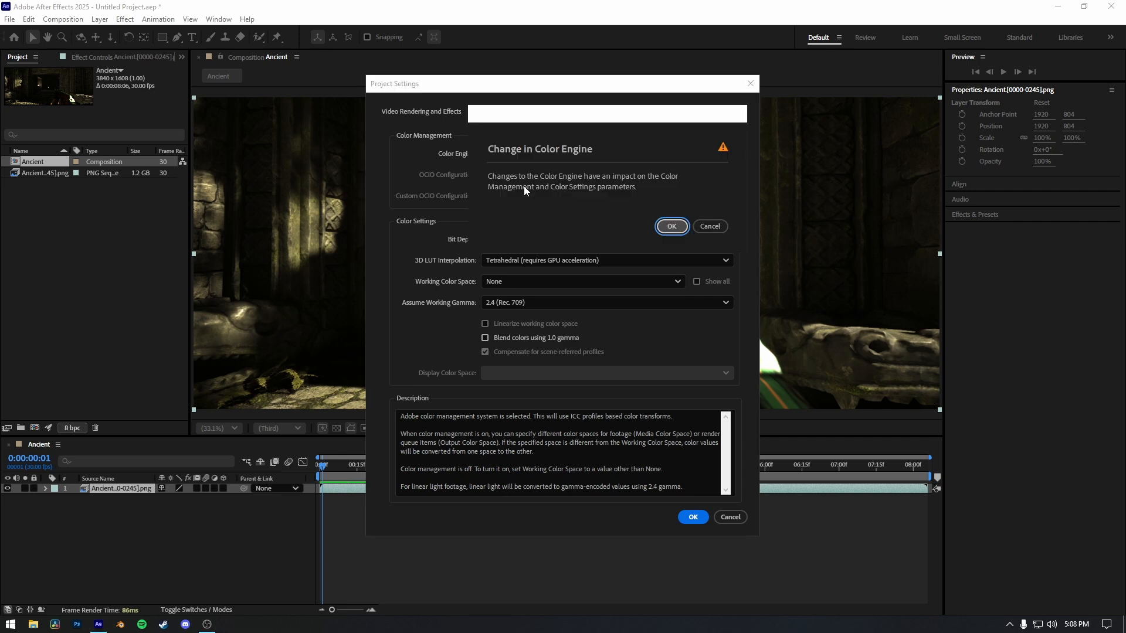
{"action": "left_click", "coordinate": [670, 226]}
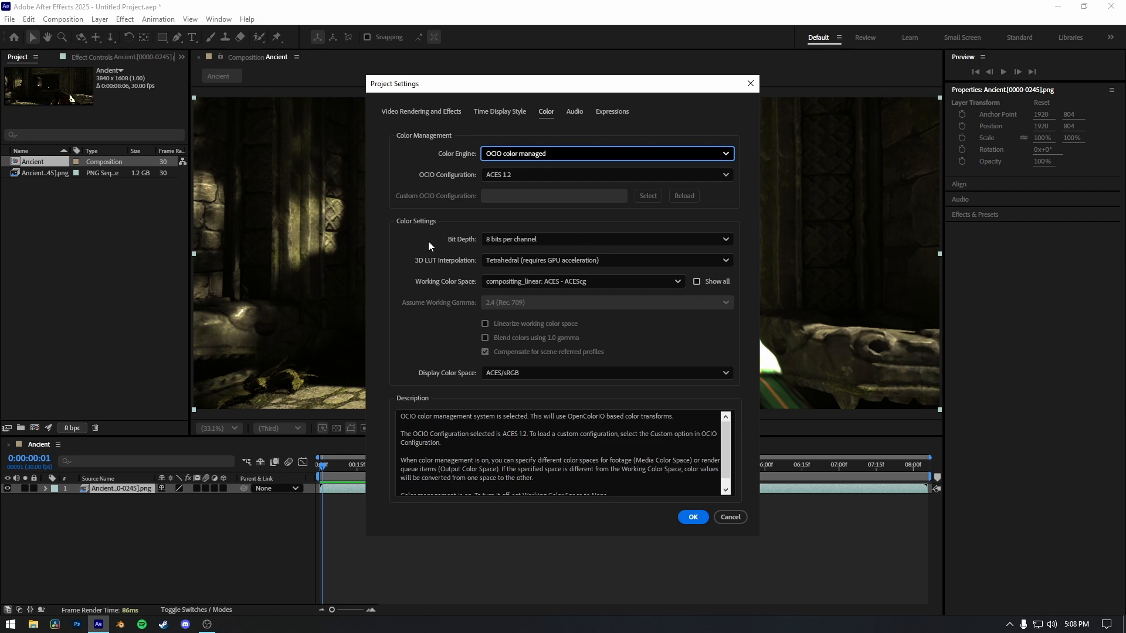
Set the project's bit depth to 32 bits per channel (float) and its OCIO configuration to ACES 1.3 Studio v1.0.
{"action": "left_click", "coordinate": [516, 239]}
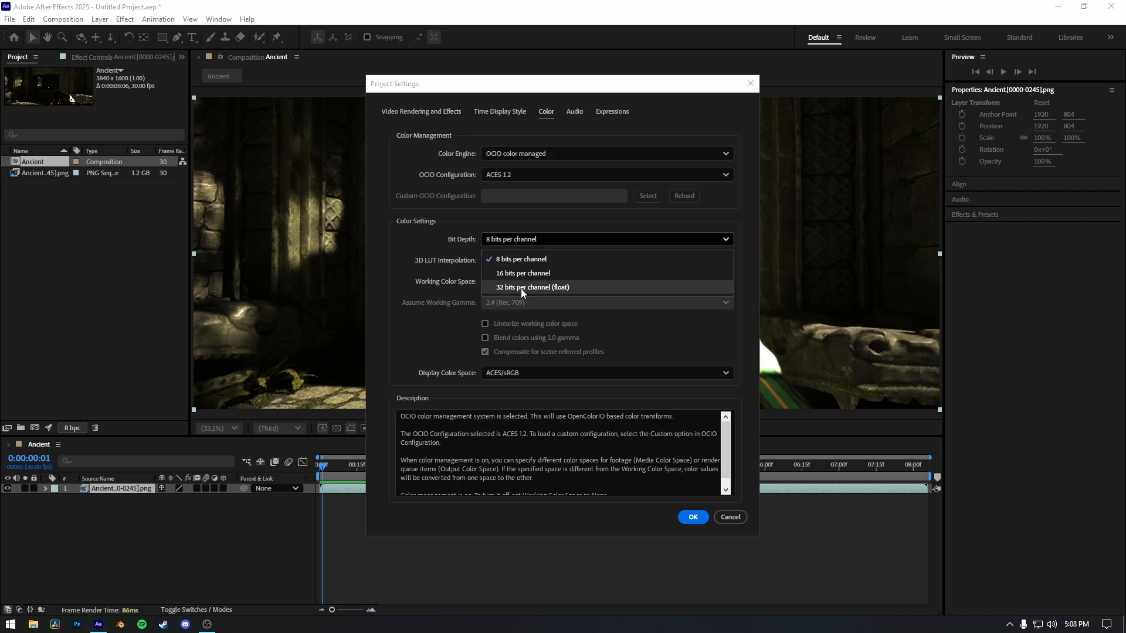
{"action": "left_click", "coordinate": [521, 288]}
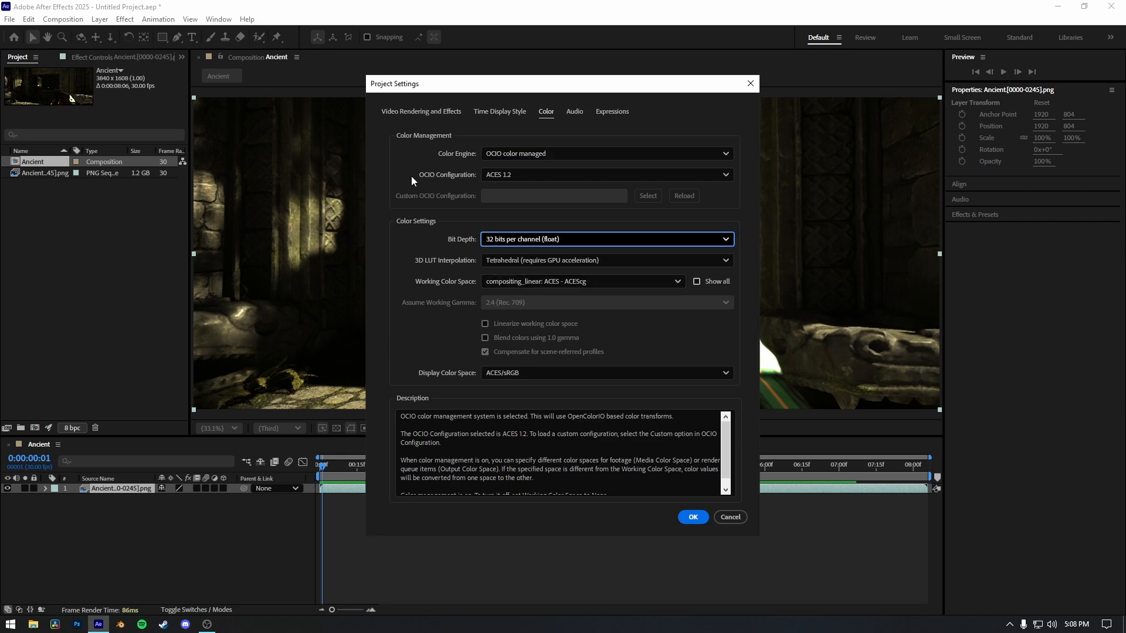
{"action": "left_click", "coordinate": [508, 175]}
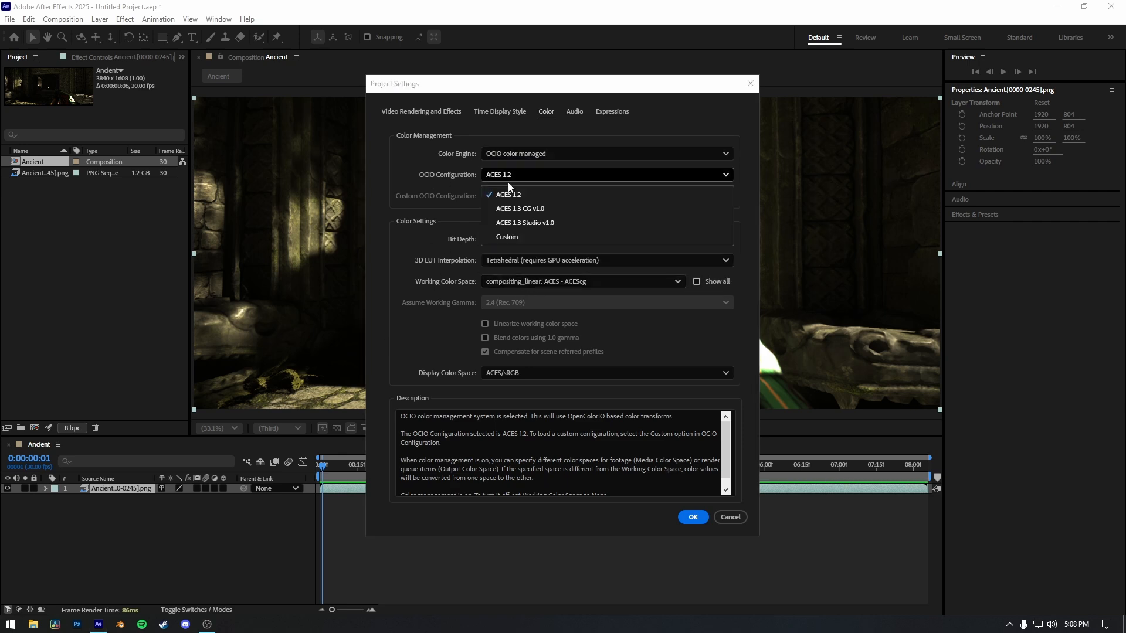
{"action": "left_click", "coordinate": [526, 223]}
Set the working color space to ACES/ACEScg and display color space to Rec.1886 Rec.709 - Display/ACES 1.0 - SDR Video, and apply the project settings.
{"action": "left_click", "coordinate": [519, 281]}
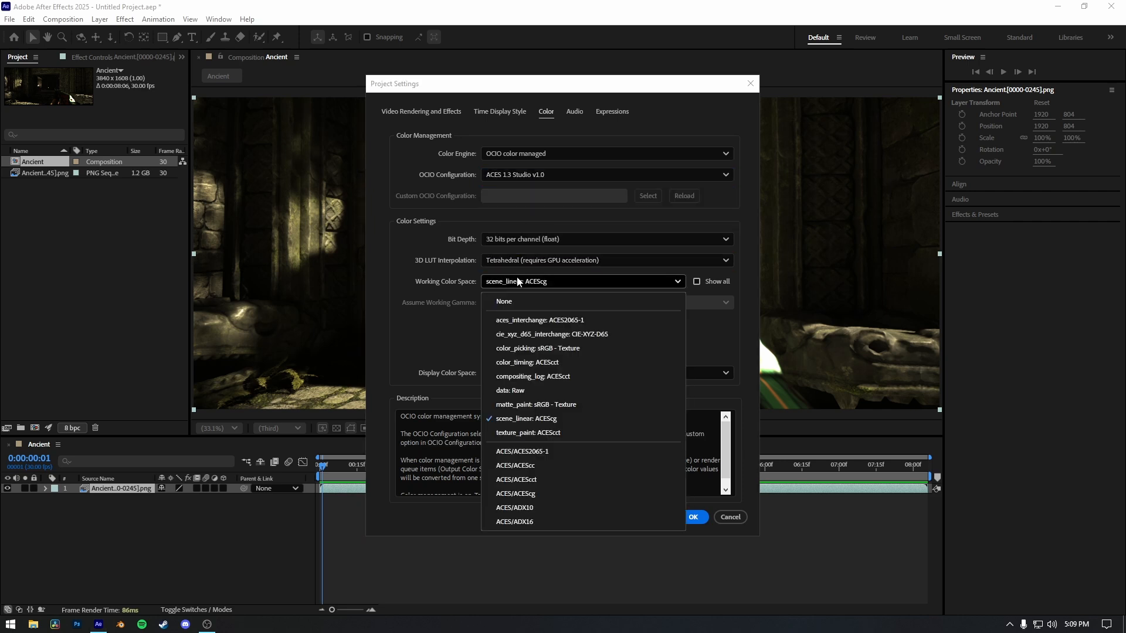
{"action": "left_click", "coordinate": [522, 494]}
{"action": "left_click", "coordinate": [545, 374]}
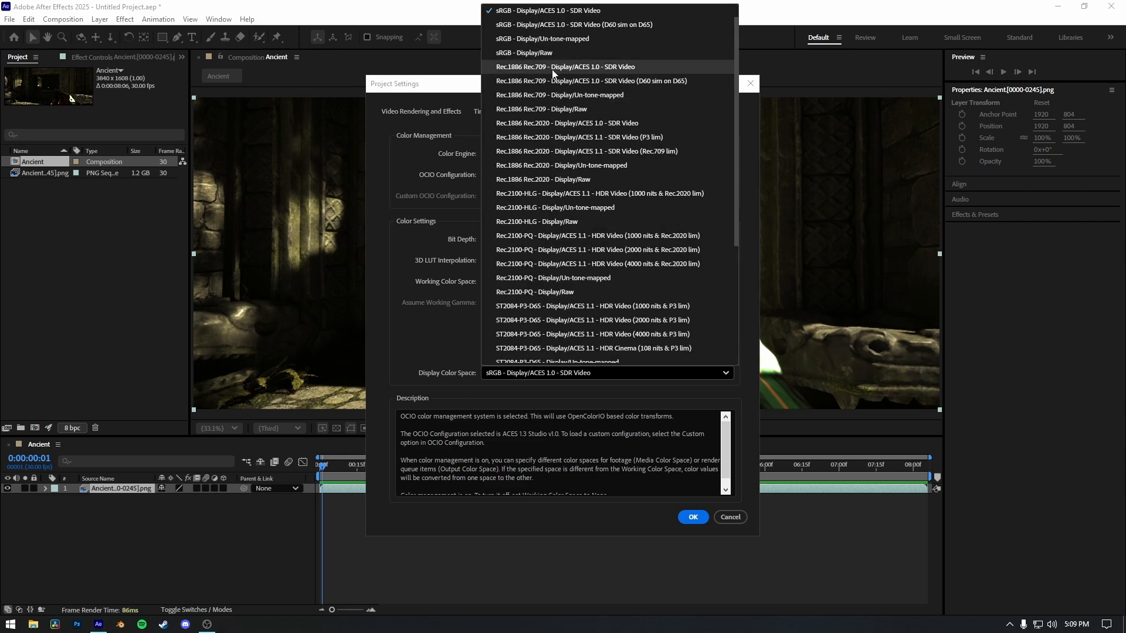
{"action": "left_click", "coordinate": [604, 67]}
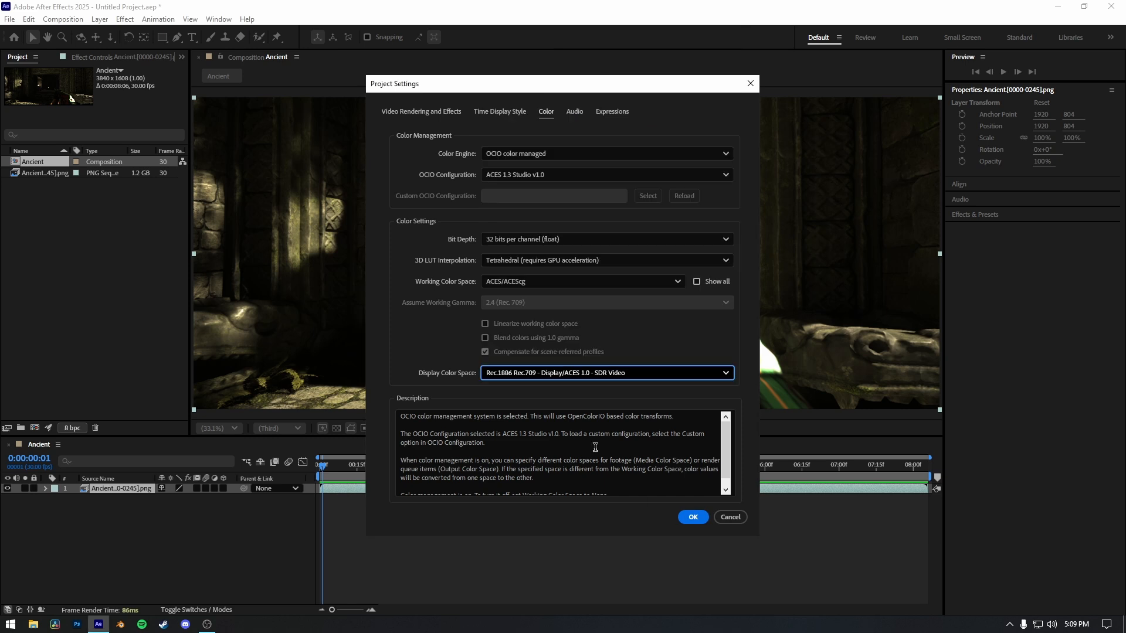
{"action": "scroll", "coordinate": [595, 446], "scroll_direction": "down", "scroll_amount": 1}
{"action": "left_click", "coordinate": [692, 518]}
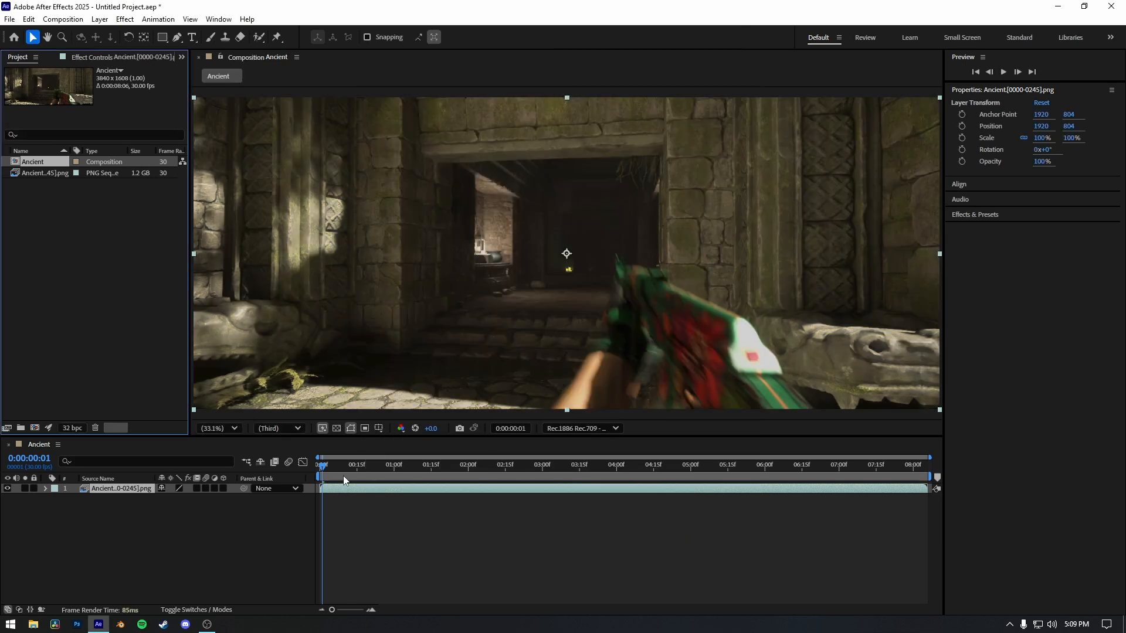
Preview part of the Ancient composition from about 0:00:01:24 to check its converted colors.
{"action": "left_click_drag", "start_coordinate": [330, 466], "coordinate": [453, 463]}
{"action": "key", "text": "space"}
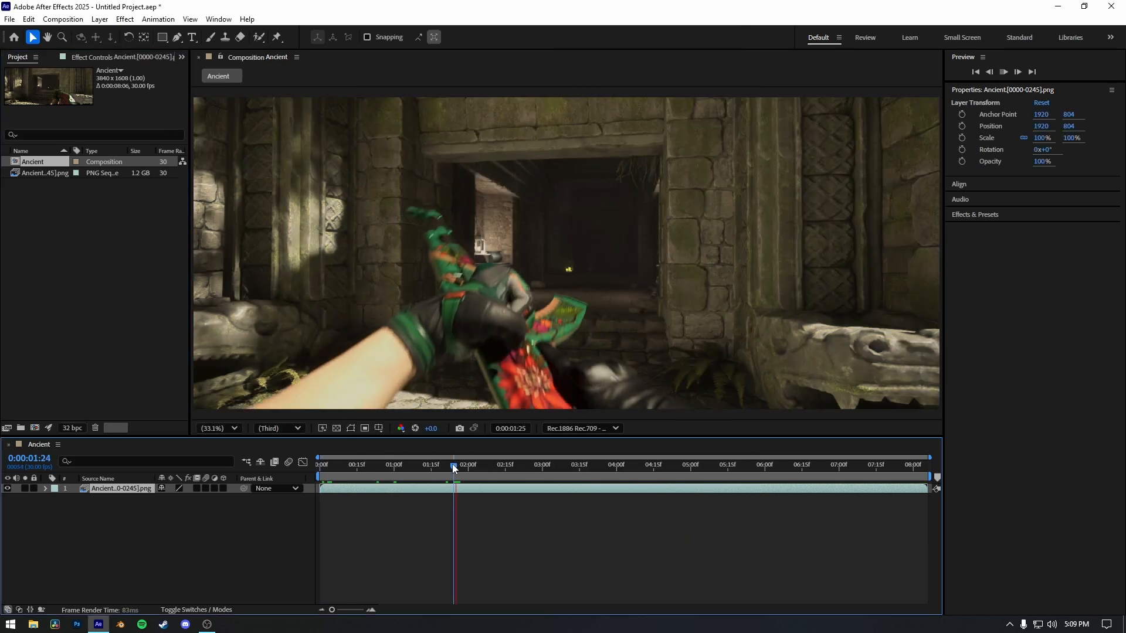
{"action": "key", "text": "space"}
Add the Ancient composition to the render queue and open the color settings of its H.264 output module.
{"action": "left_click", "coordinate": [9, 19]}
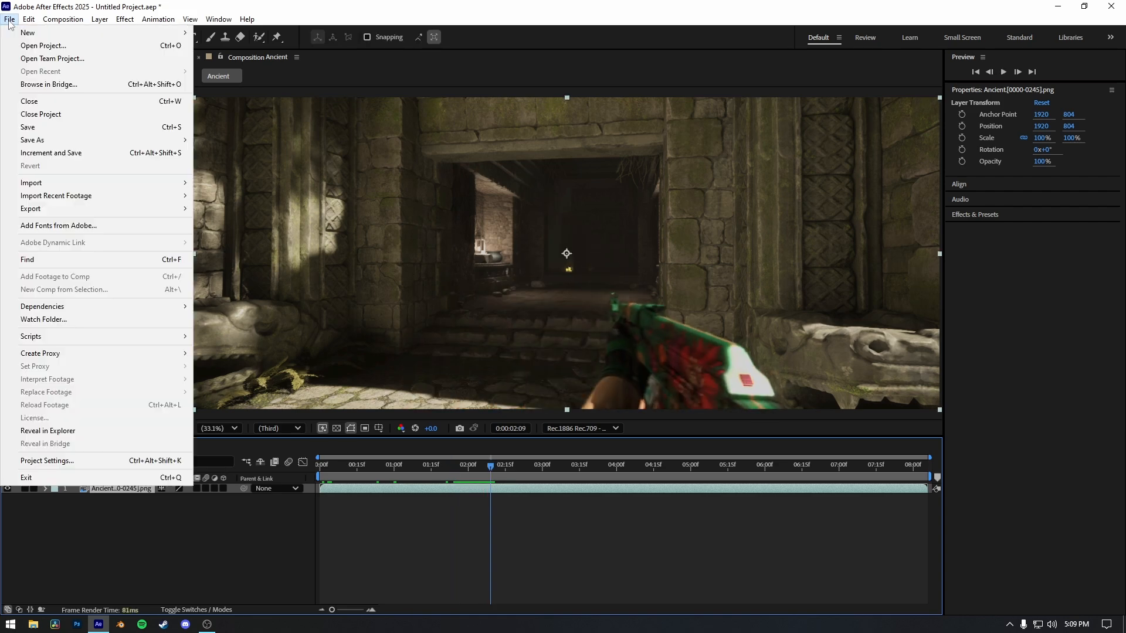
{"action": "mouse_move", "coordinate": [69, 210]}
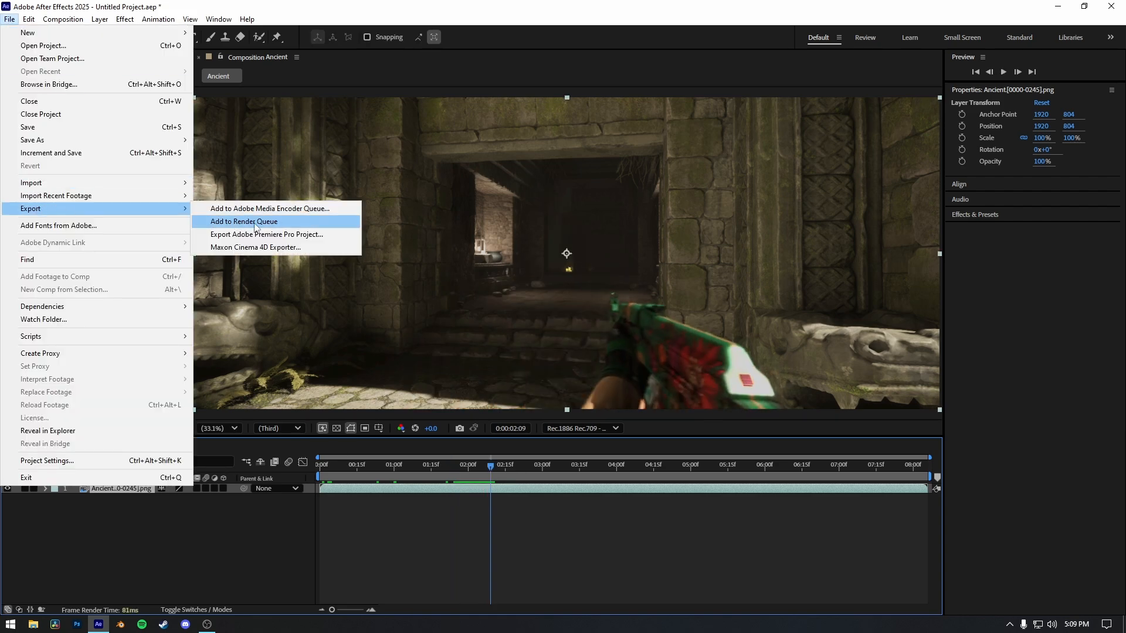
{"action": "left_click", "coordinate": [255, 222]}
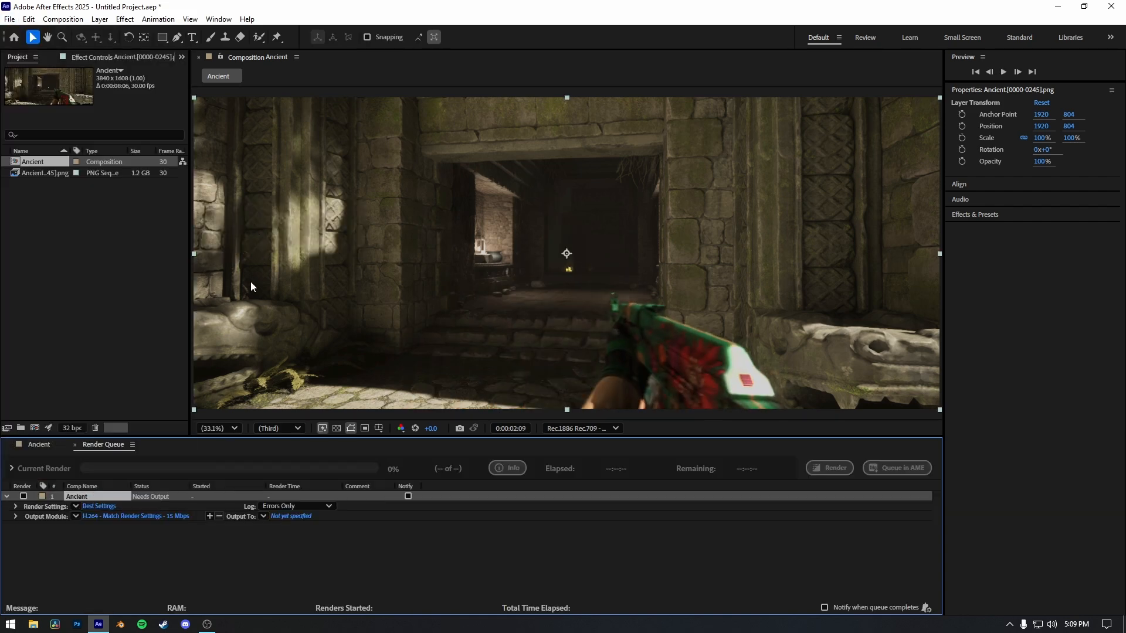
{"action": "left_click", "coordinate": [123, 516]}
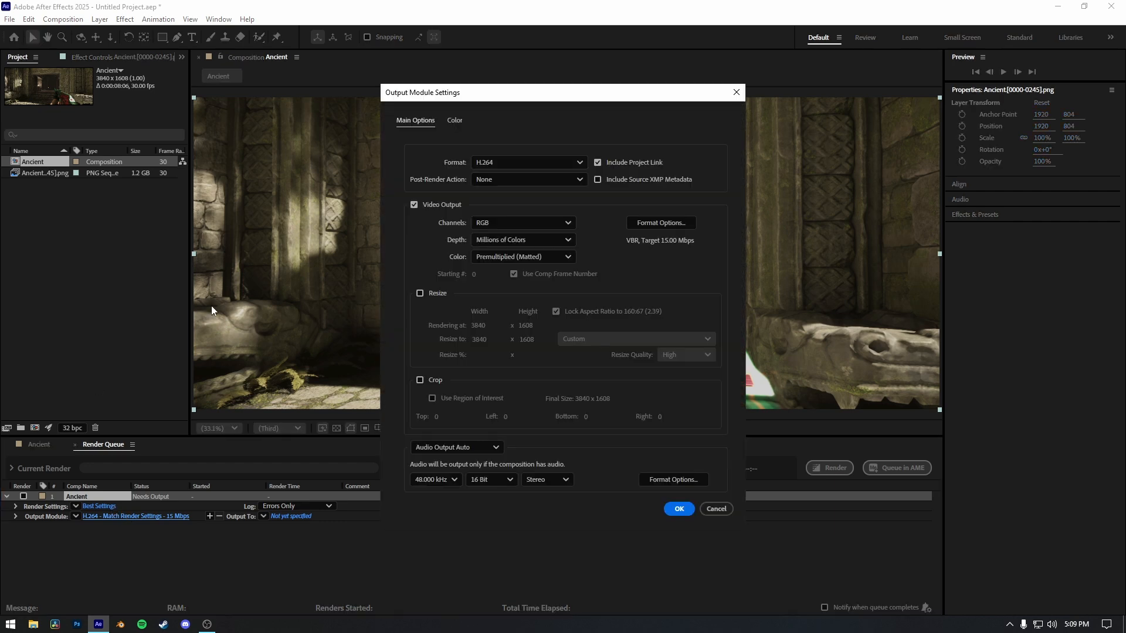
{"action": "left_click", "coordinate": [455, 121]}
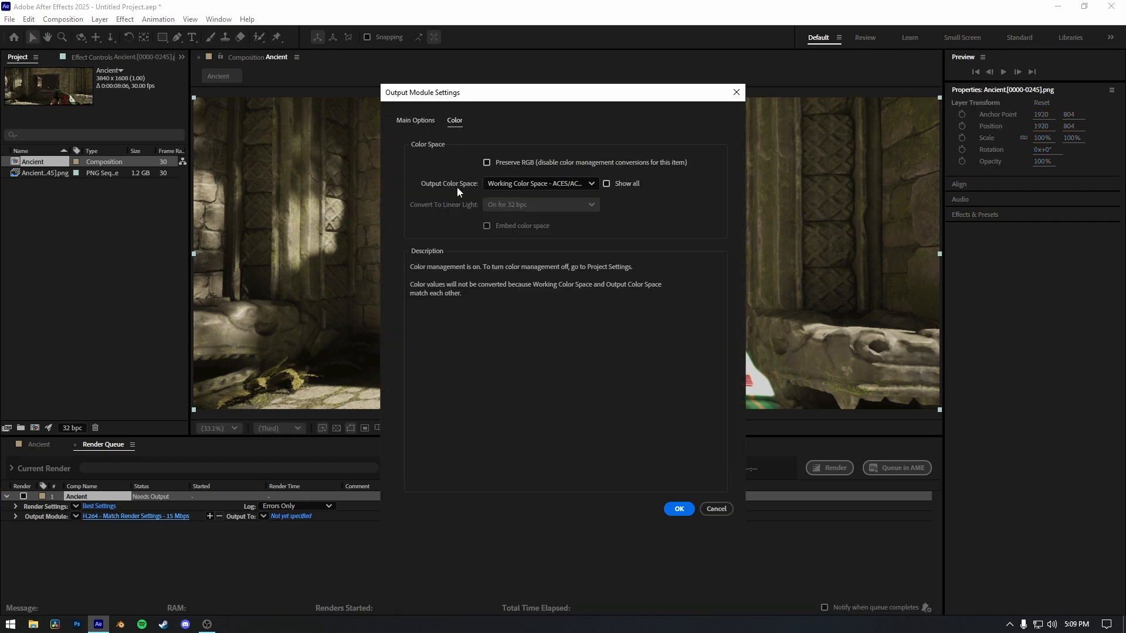
{"action": "left_click", "coordinate": [540, 184]}
{"action": "scroll", "coordinate": [530, 346], "scroll_direction": "down", "scroll_amount": 7}
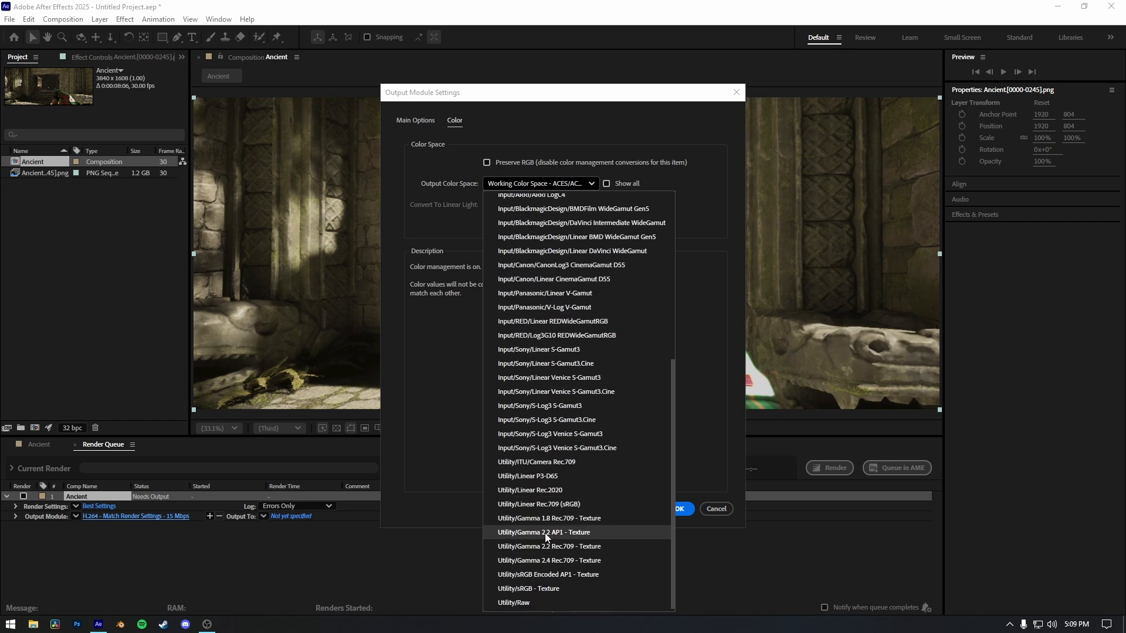
{"action": "scroll", "coordinate": [539, 552], "scroll_direction": "up", "scroll_amount": 4}
{"action": "scroll", "coordinate": [535, 362], "scroll_direction": "down", "scroll_amount": 4}
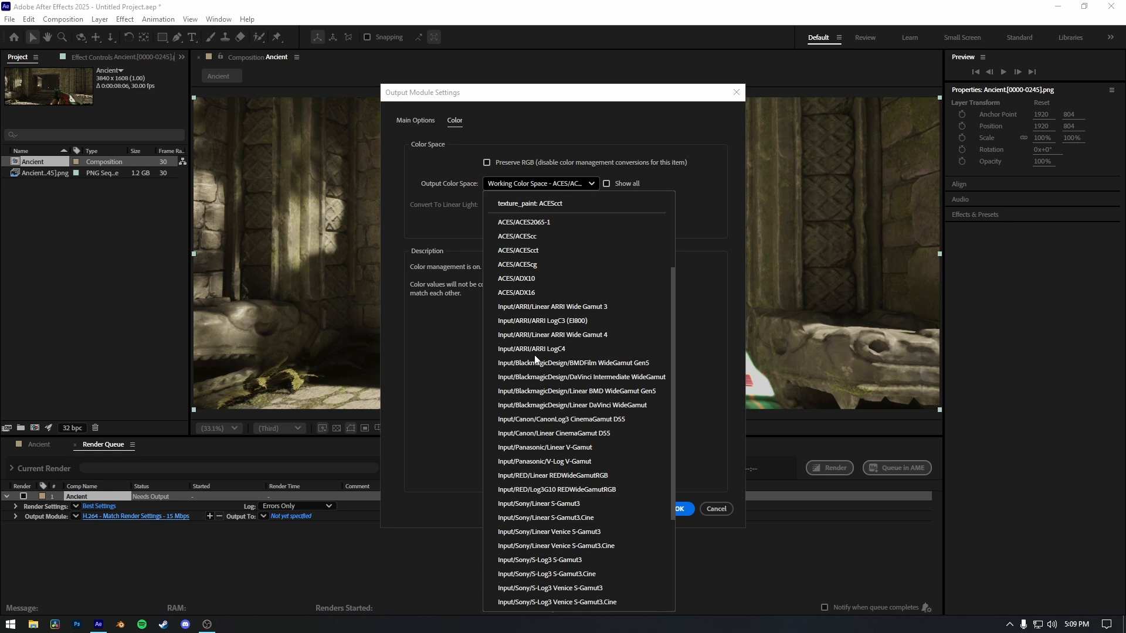
{"action": "left_click", "coordinate": [418, 392]}
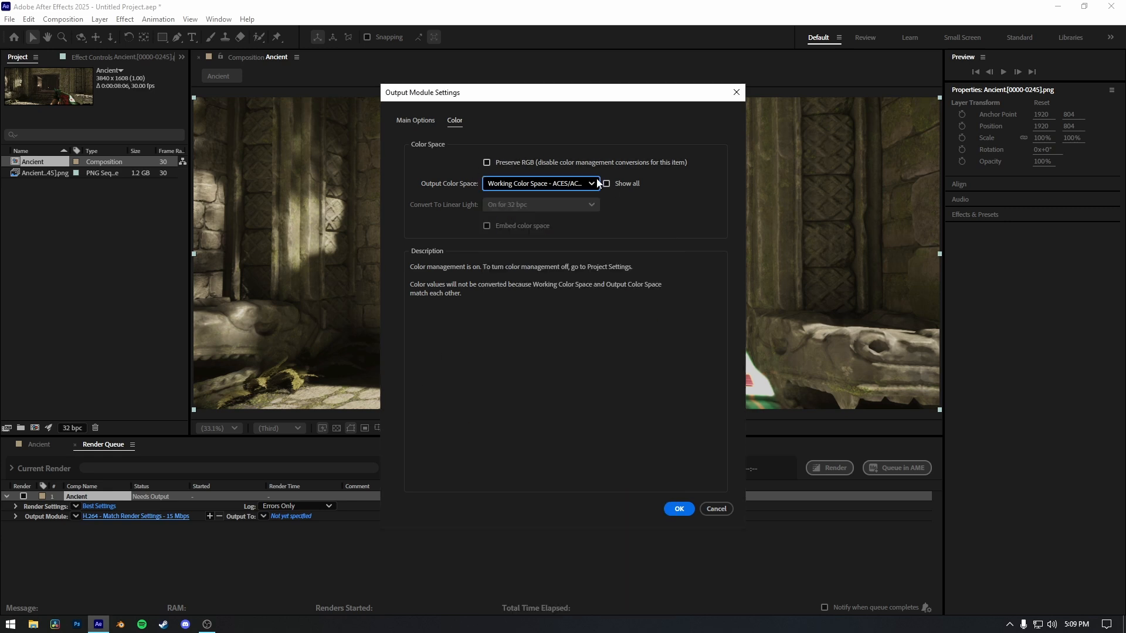
Show all output color spaces, choose Rec.1886 Rec.709 - Display/ACES 1.0 - SDR Video for the output module, and apply the settings.
{"action": "left_click", "coordinate": [625, 184]}
{"action": "left_click", "coordinate": [577, 184]}
{"action": "scroll", "coordinate": [560, 440], "scroll_direction": "down", "scroll_amount": 2}
{"action": "scroll", "coordinate": [560, 441], "scroll_direction": "down", "scroll_amount": 7}
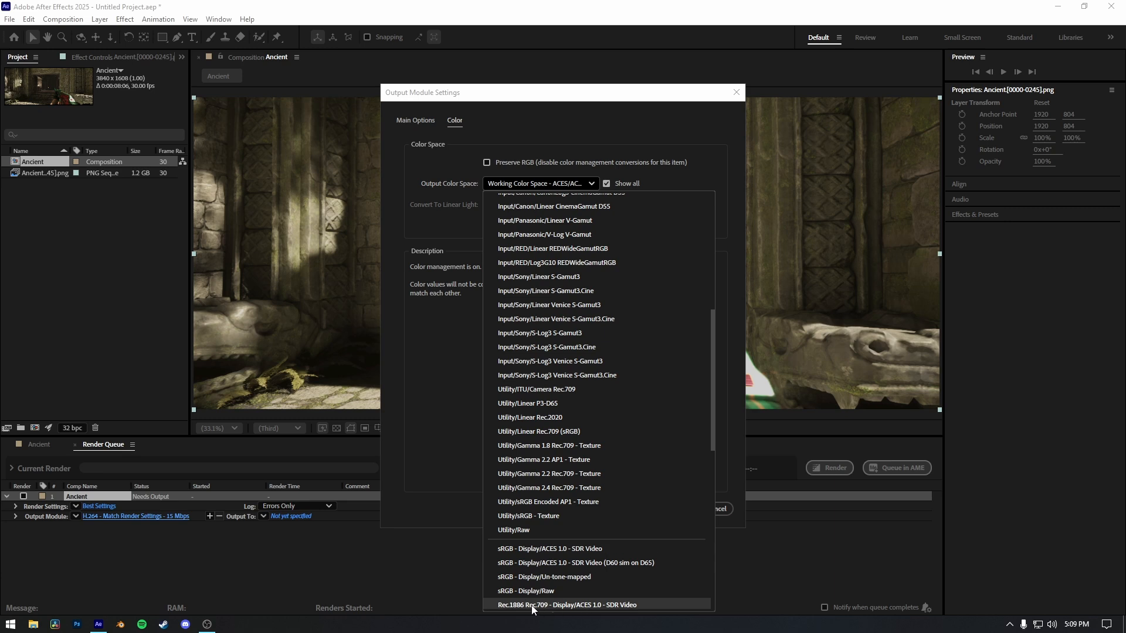
{"action": "left_click", "coordinate": [517, 605]}
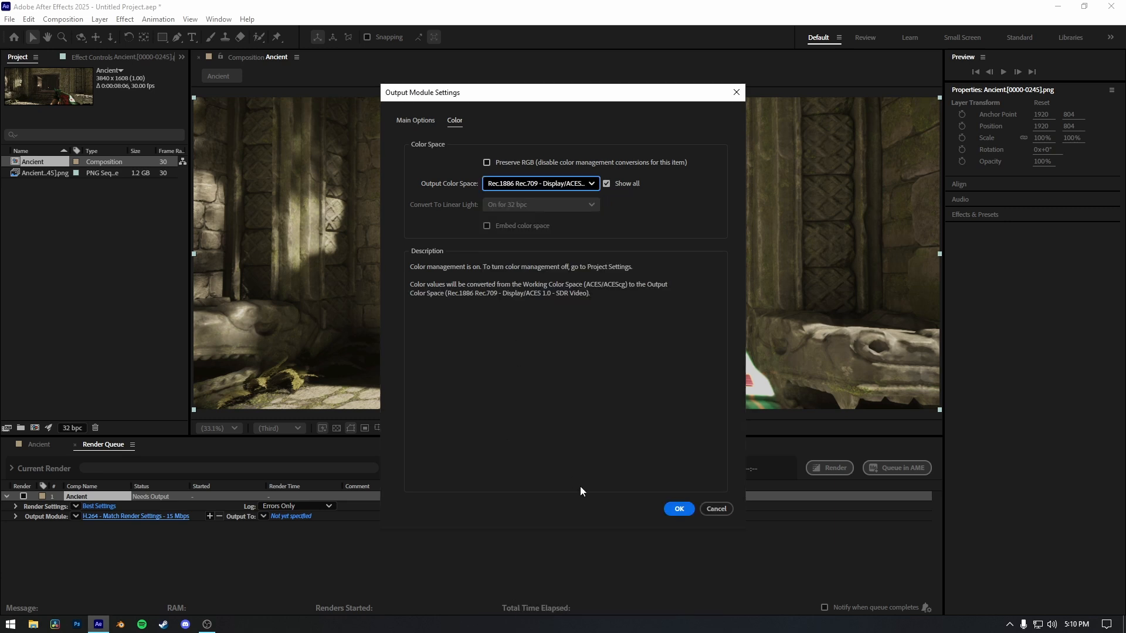
{"action": "left_click", "coordinate": [678, 509]}
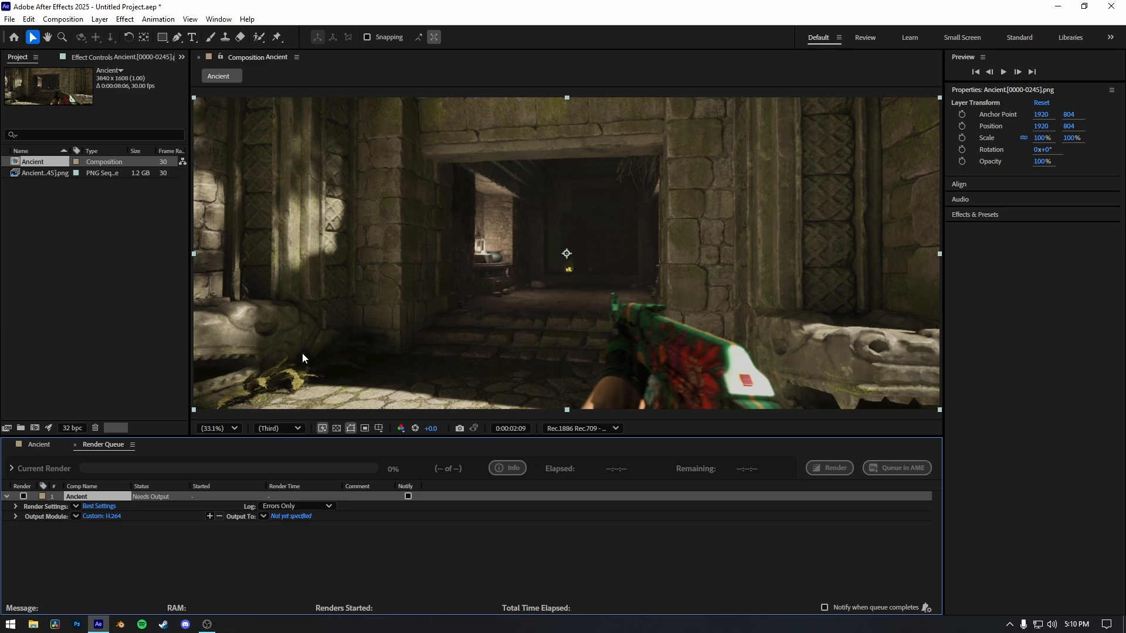
Return to the Ancient composition's timeline and play it back from about 0:00:00:26.
{"action": "left_click", "coordinate": [34, 444]}
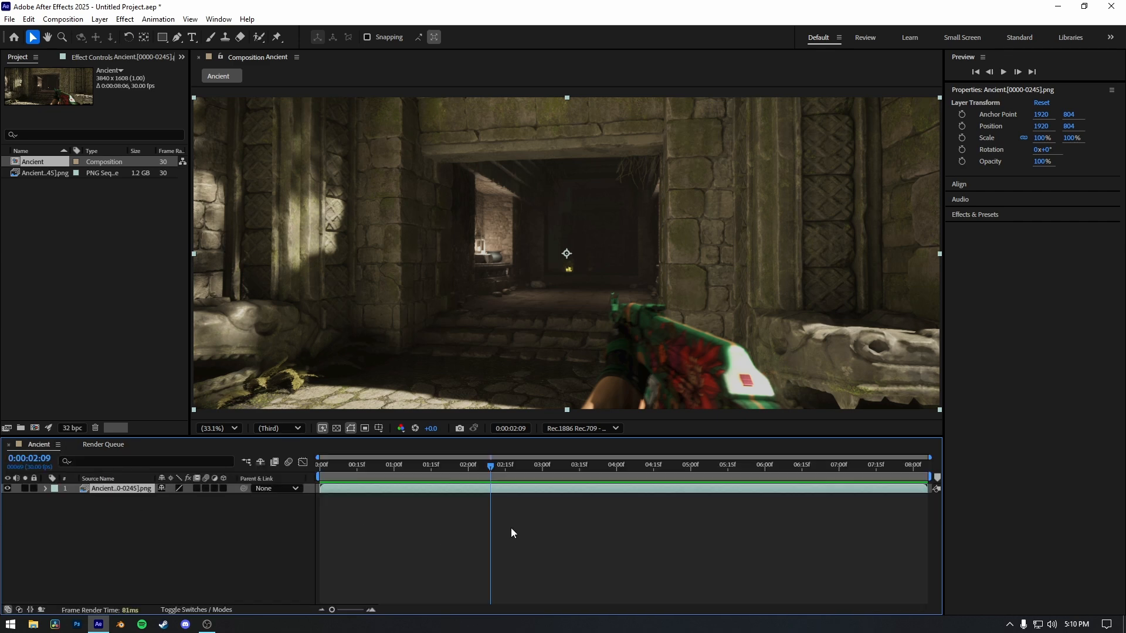
{"action": "left_click_drag", "start_coordinate": [491, 466], "coordinate": [381, 464]}
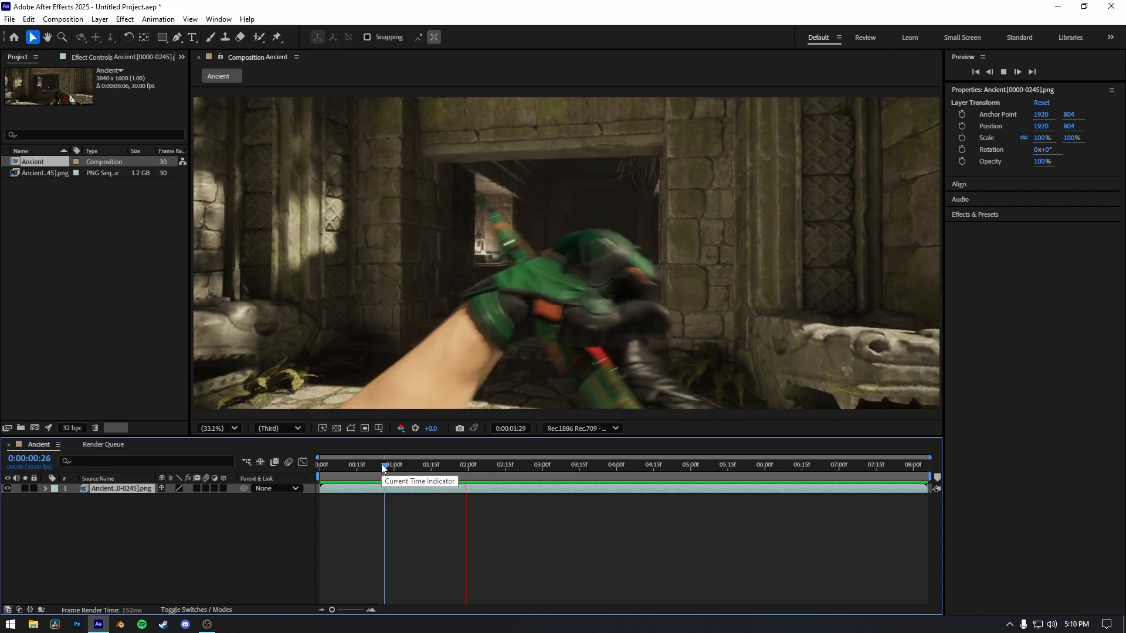
{"action": "key", "text": "space"}
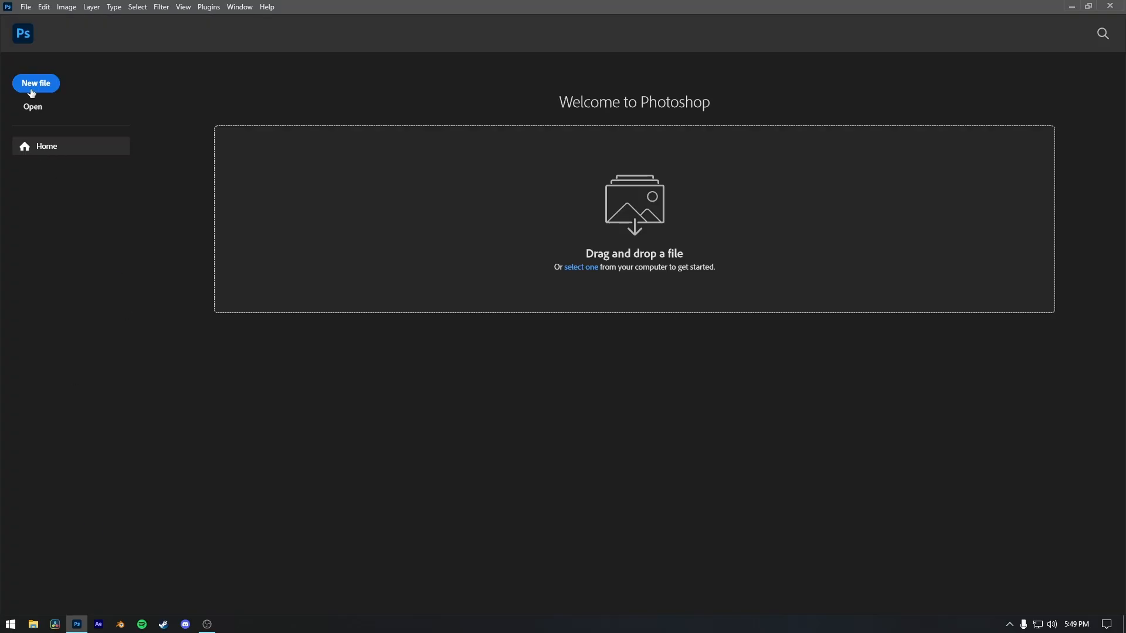
In Photoshop, open the frame Ancient.0009 from the Unreal Renders/Tutorial folder on the E: drive and select its image layer.
{"action": "left_click", "coordinate": [33, 106]}
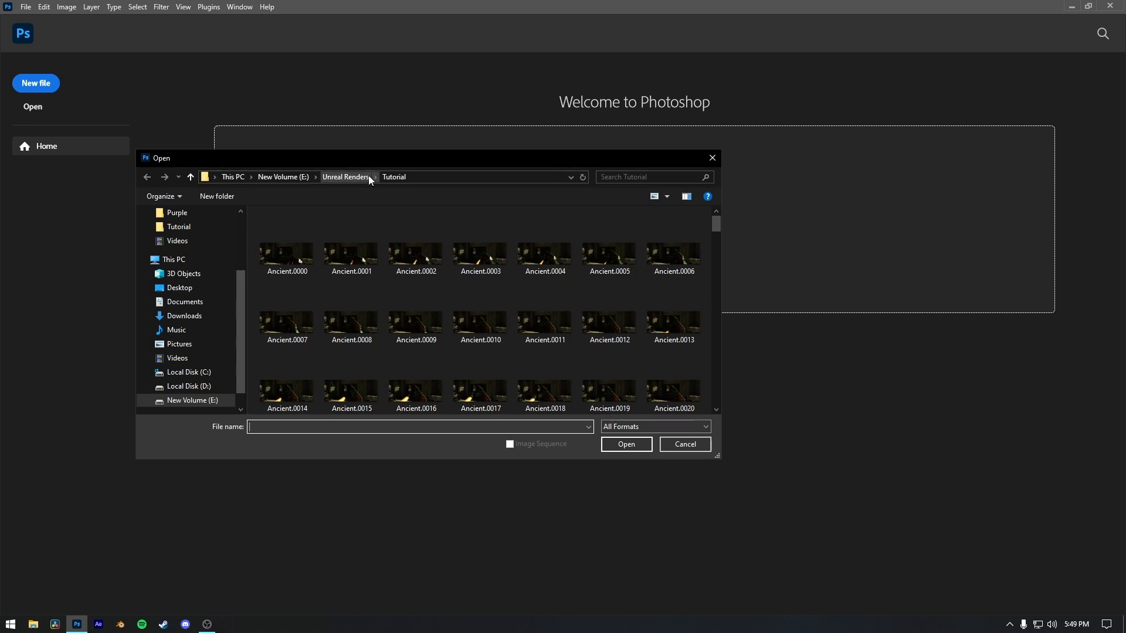
{"action": "left_click_drag", "start_coordinate": [426, 154], "coordinate": [491, 161]}
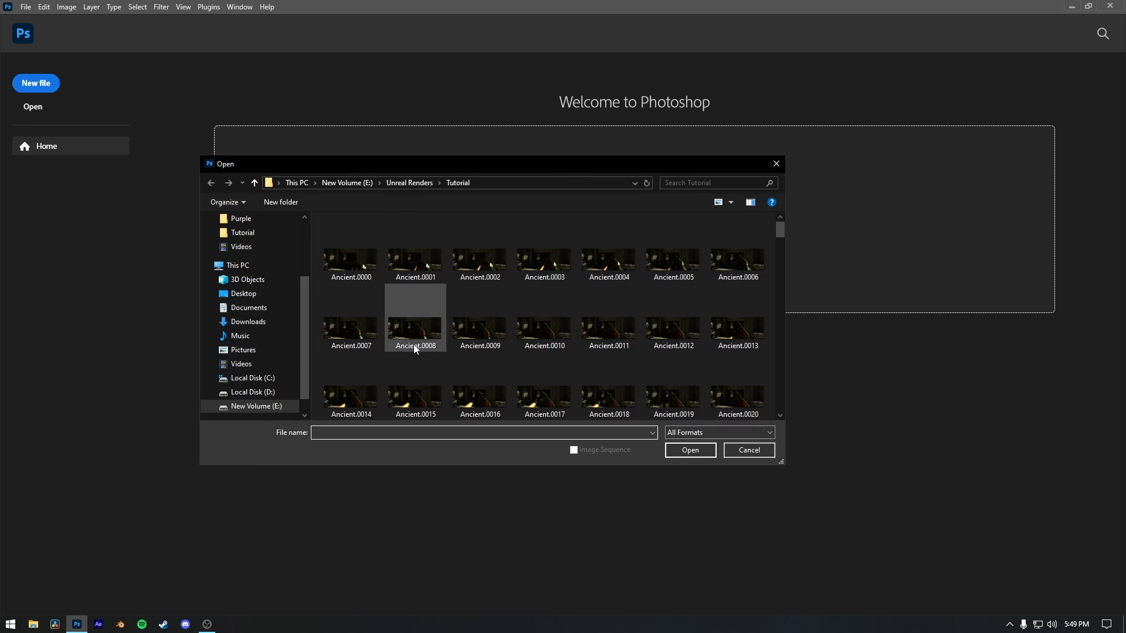
{"action": "scroll", "coordinate": [387, 343], "scroll_direction": "down", "scroll_amount": 1}
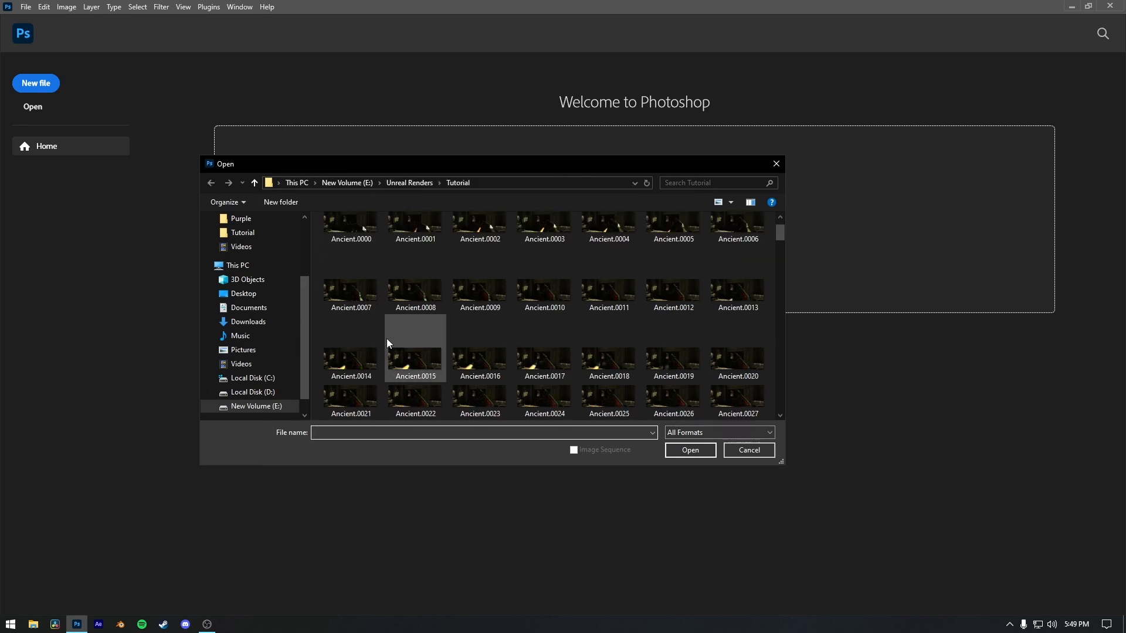
{"action": "left_click", "coordinate": [479, 285]}
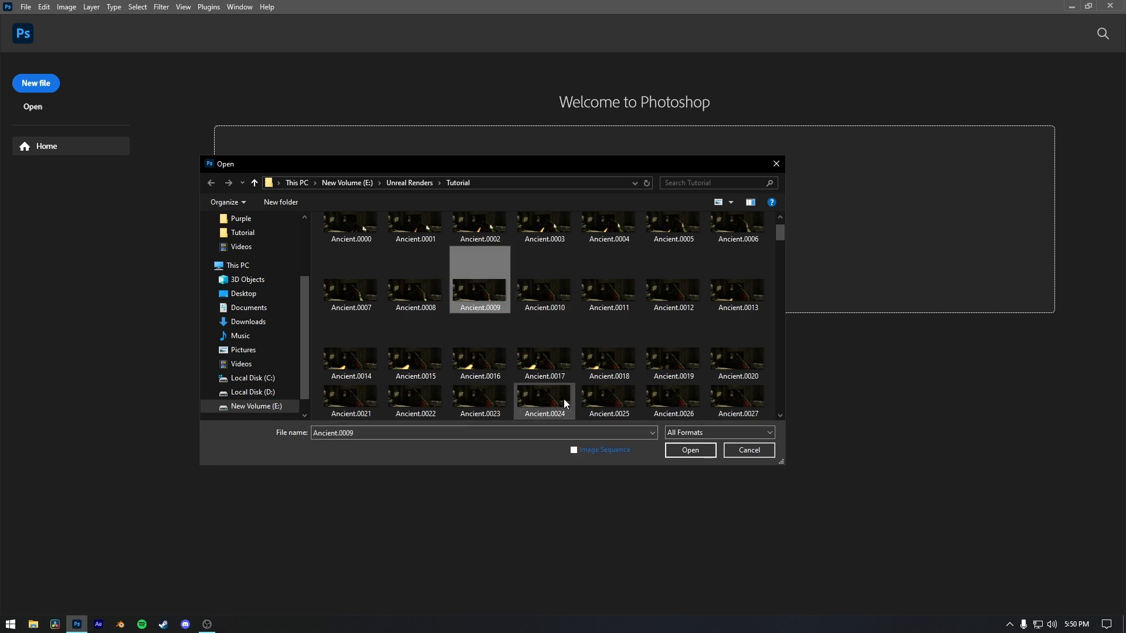
{"action": "left_click", "coordinate": [695, 452]}
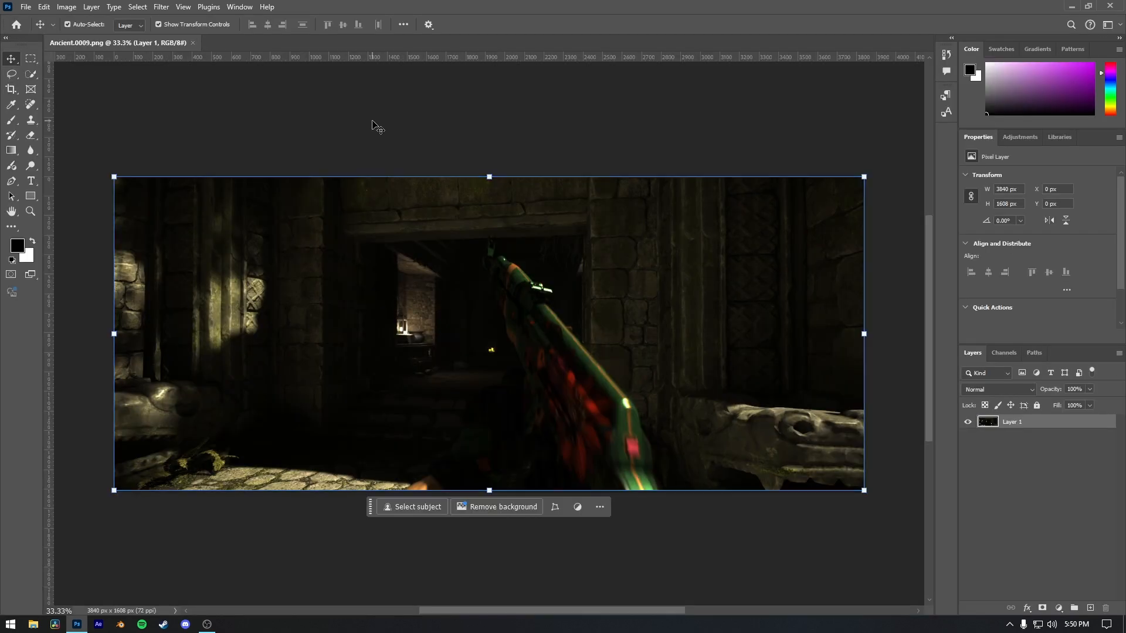
{"action": "left_click", "coordinate": [376, 127]}
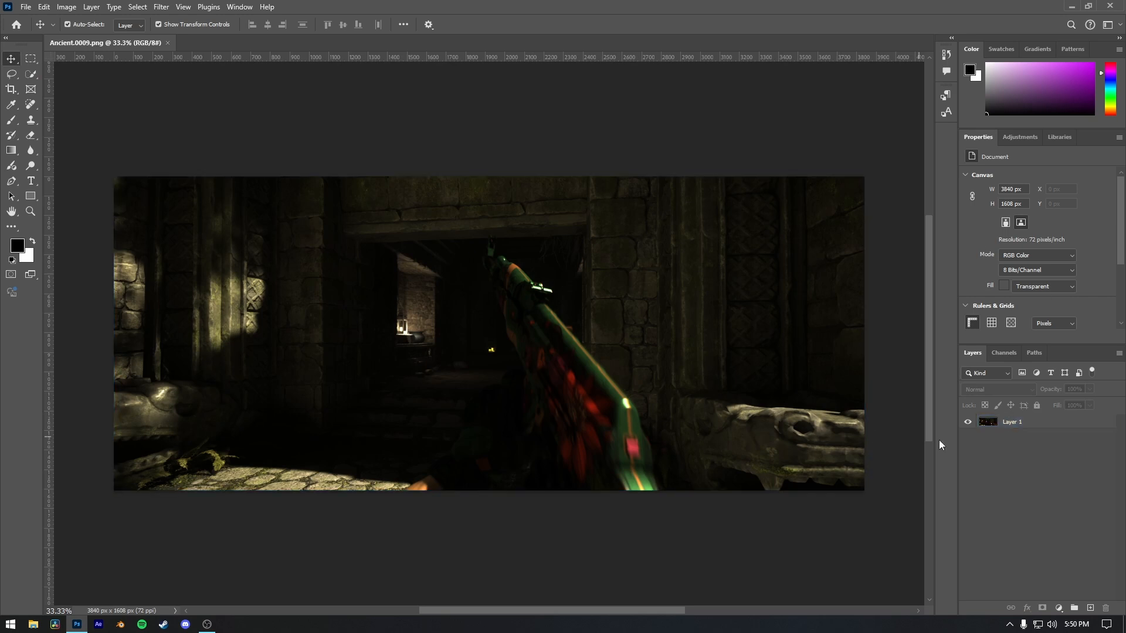
{"action": "left_click", "coordinate": [744, 393]}
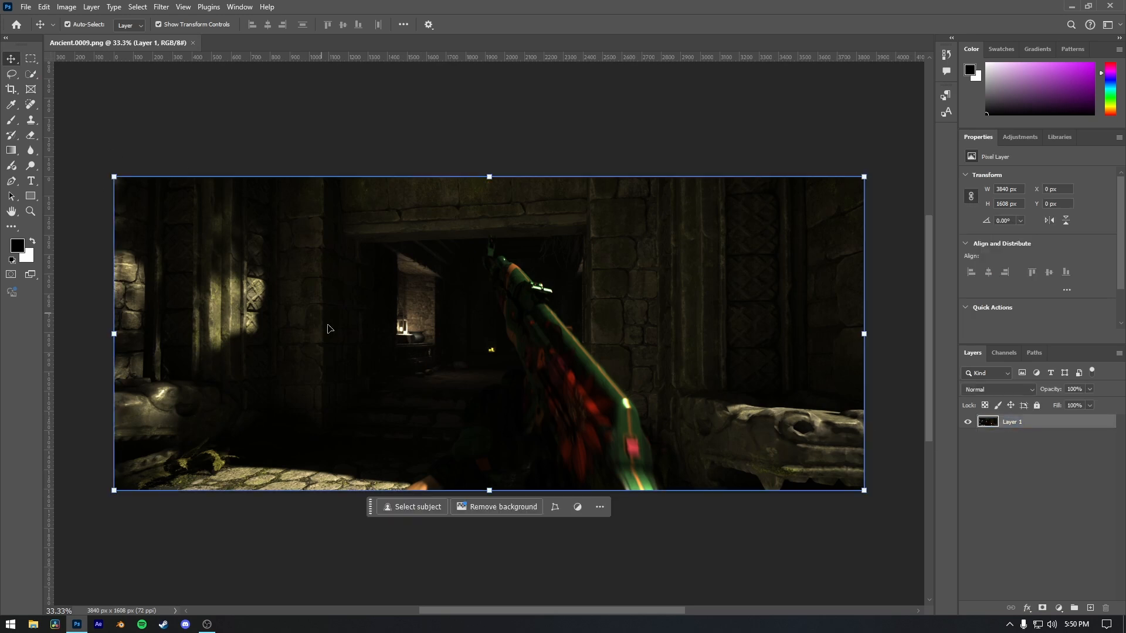
Configure the default OpenColorIO settings with cg-config-v2.1.0_aces-v1.3_ocio-v2.3, the ACEScg working space and 32-bit document depth.
{"action": "left_click", "coordinate": [44, 7]}
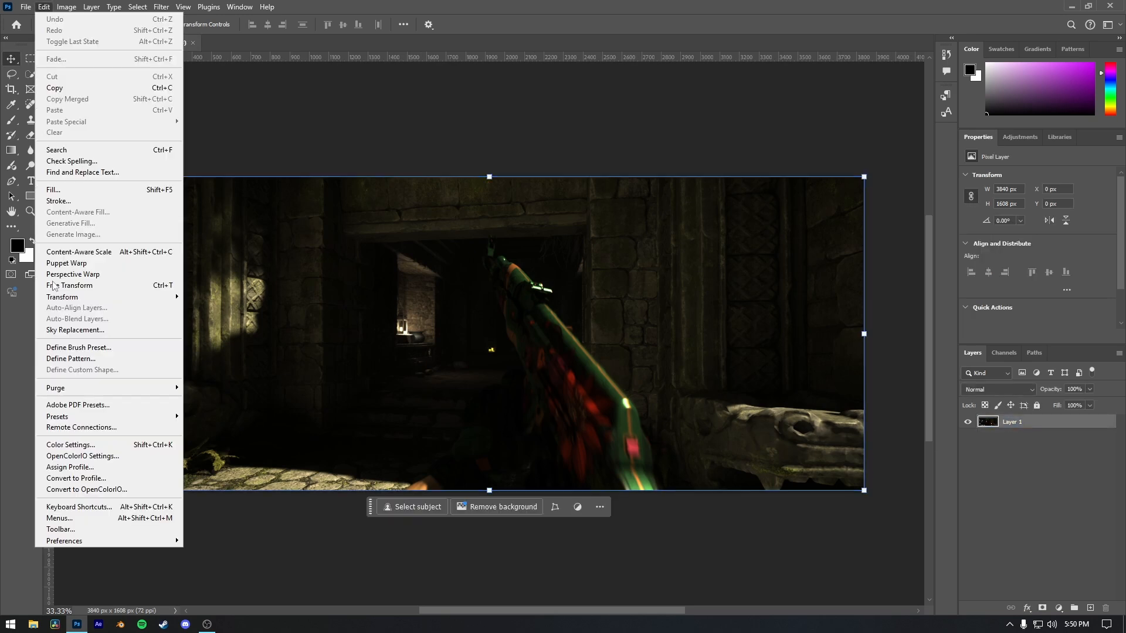
{"action": "left_click", "coordinate": [60, 456]}
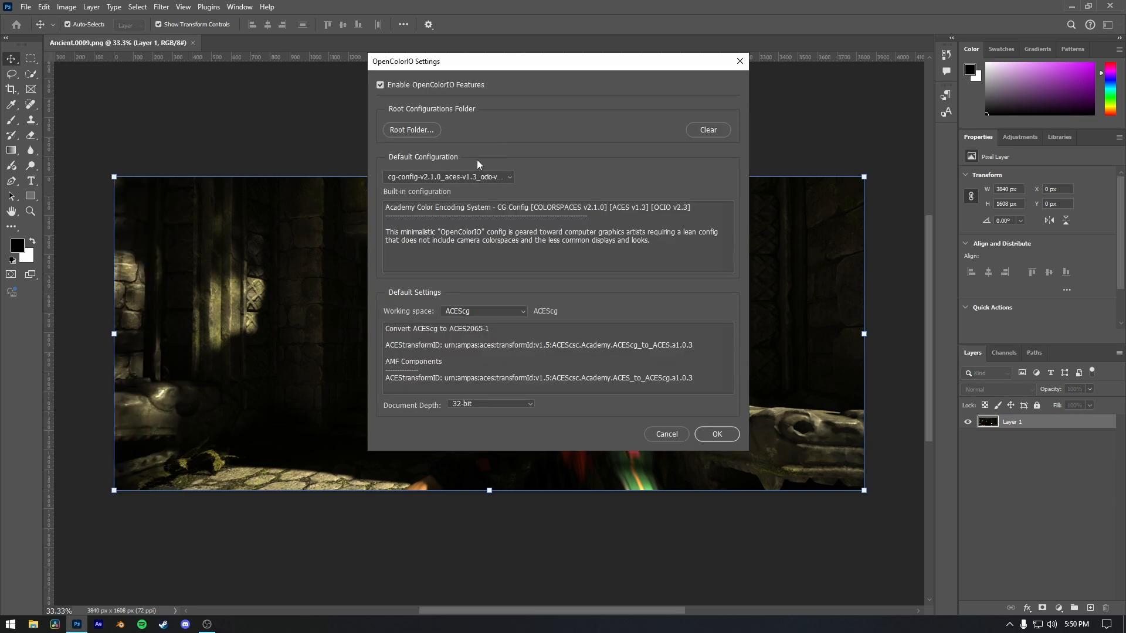
{"action": "left_click", "coordinate": [470, 176]}
{"action": "left_click", "coordinate": [446, 190]}
{"action": "left_click", "coordinate": [431, 178]}
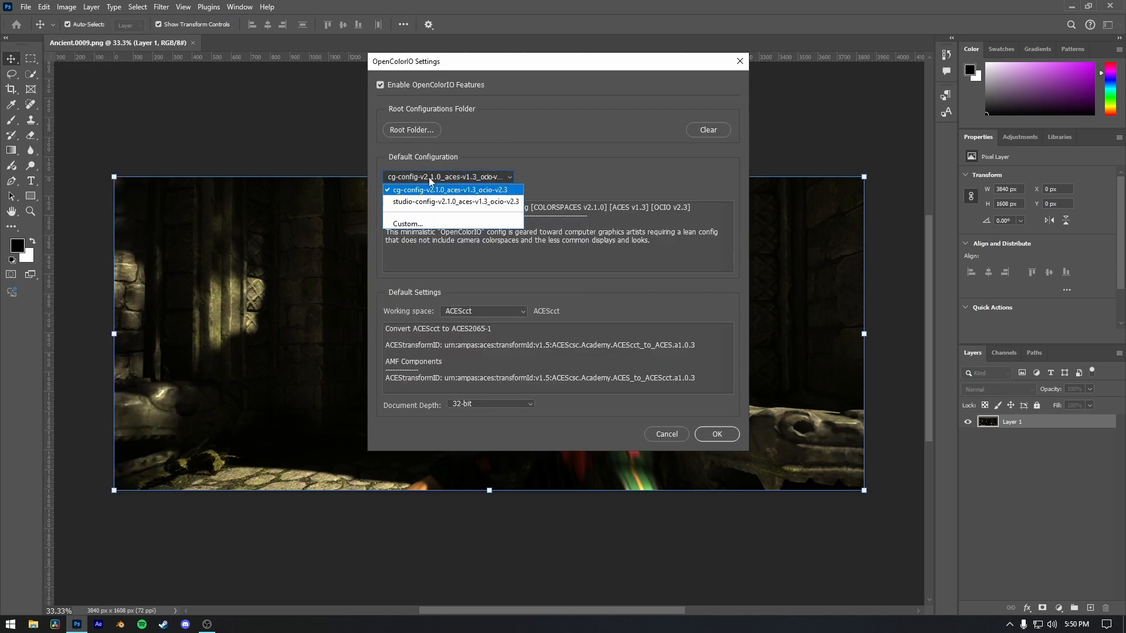
{"action": "left_click", "coordinate": [471, 193]}
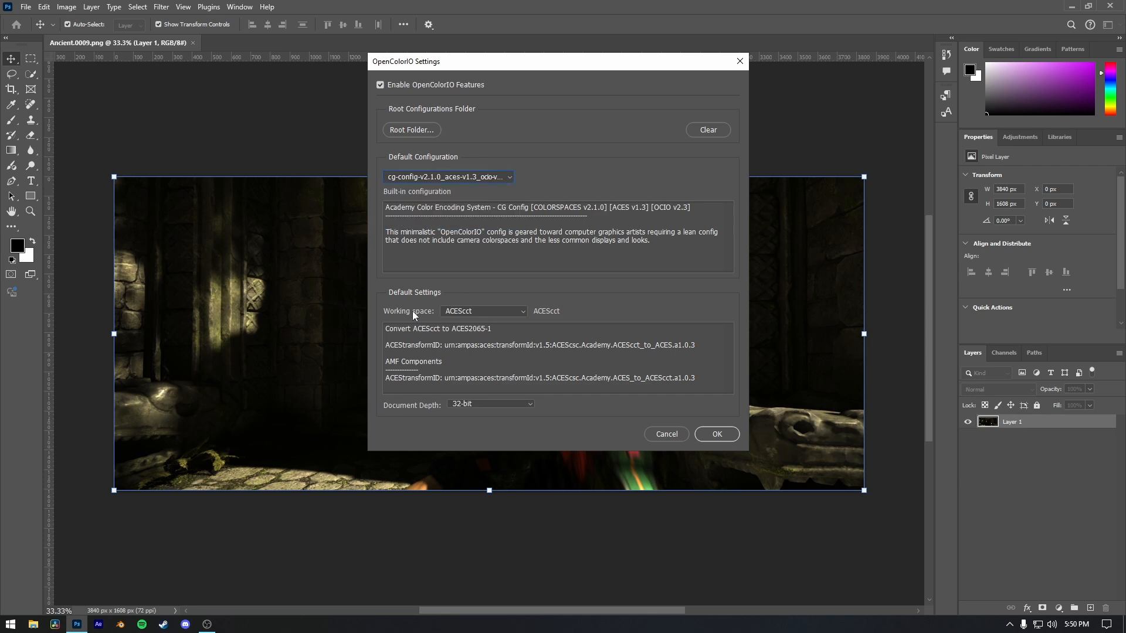
{"action": "left_click", "coordinate": [471, 311]}
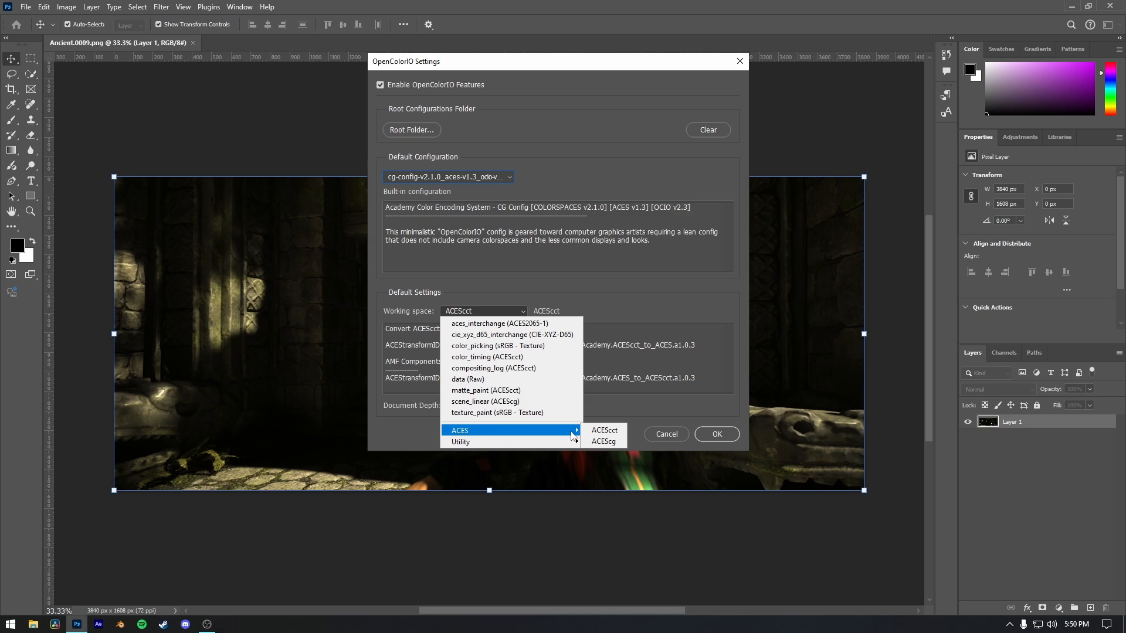
{"action": "left_click", "coordinate": [515, 406]}
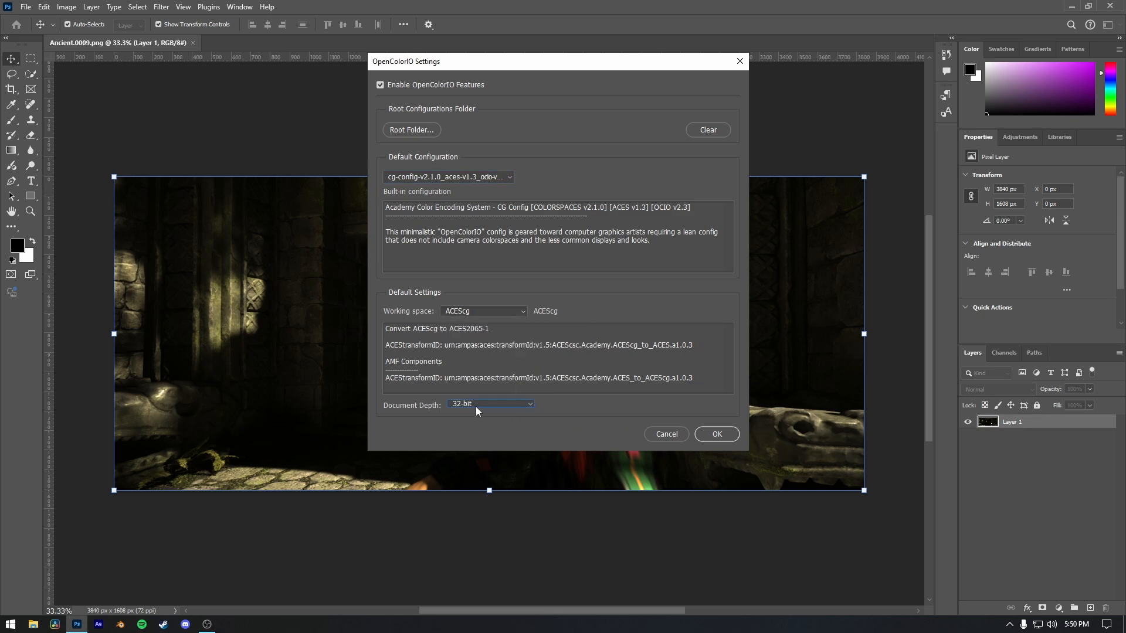
{"action": "left_click", "coordinate": [716, 434]}
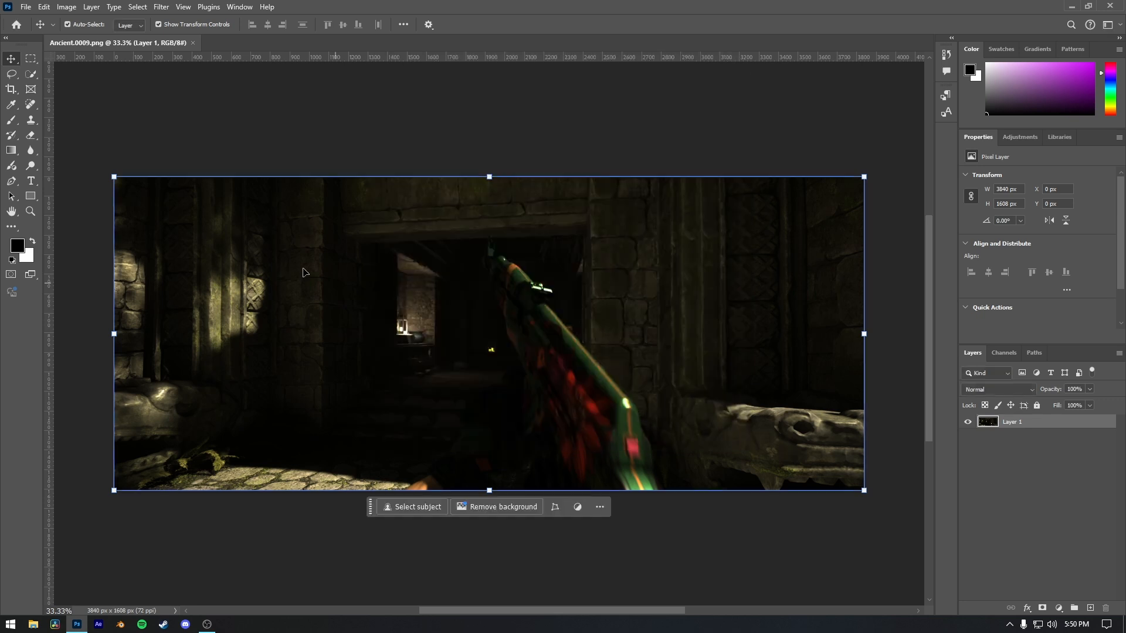
Convert the Ancient.0009 image to OpenColorIO with the ACEScg working space, 32-bit depth and ACEScg as input color space.
{"action": "left_click", "coordinate": [42, 7]}
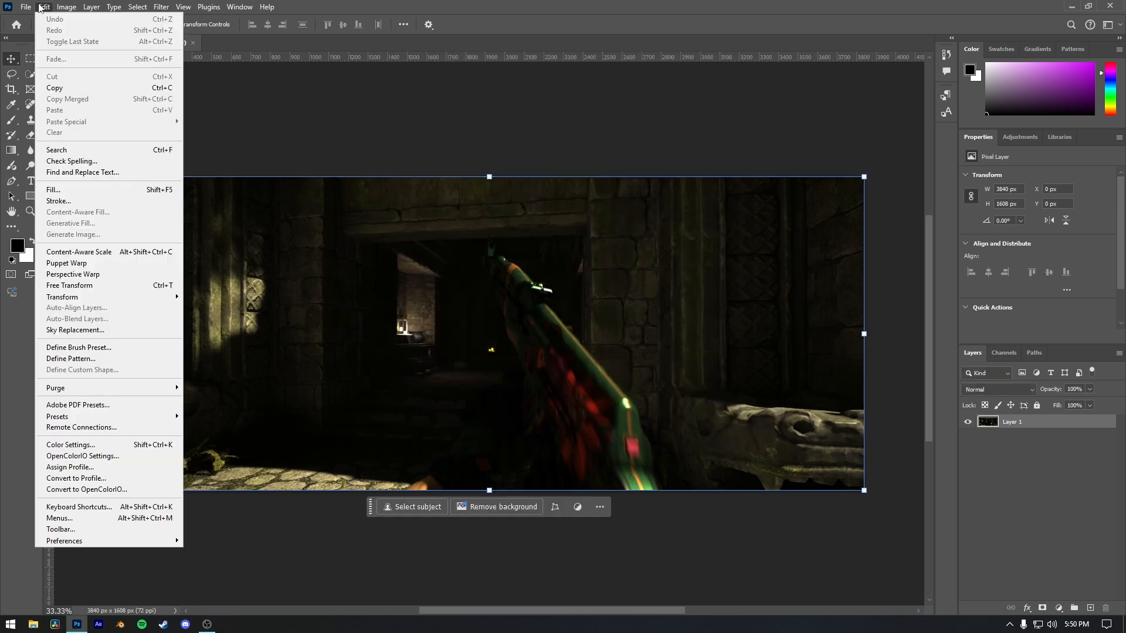
{"action": "left_click", "coordinate": [109, 491]}
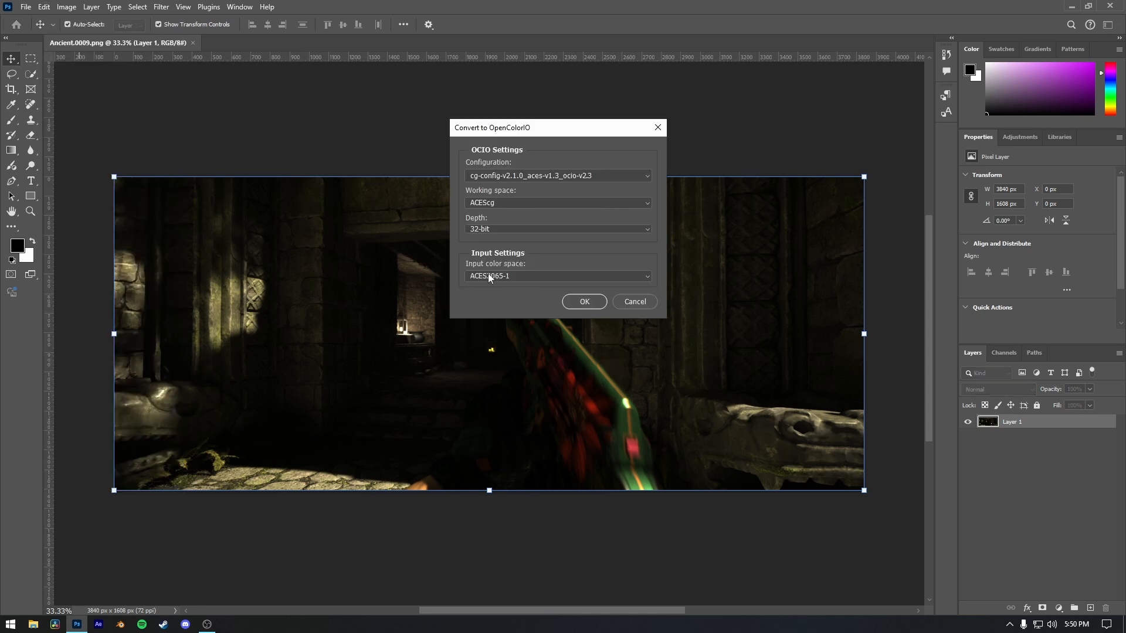
{"action": "left_click", "coordinate": [520, 275]}
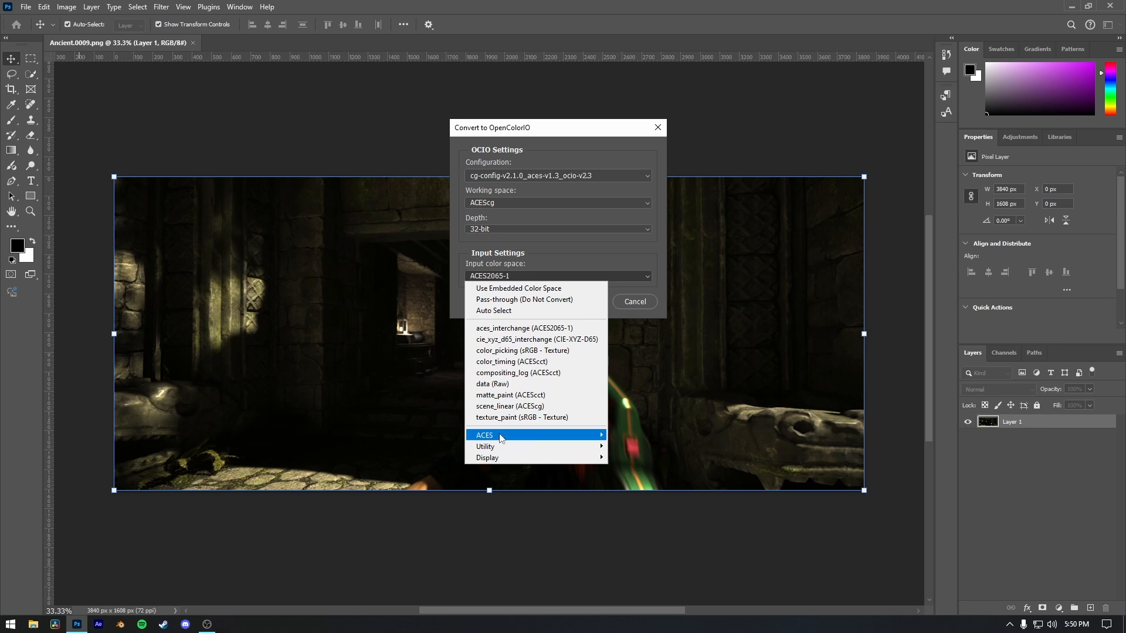
{"action": "mouse_move", "coordinate": [559, 436]}
{"action": "left_click", "coordinate": [628, 468]}
{"action": "left_click", "coordinate": [595, 302]}
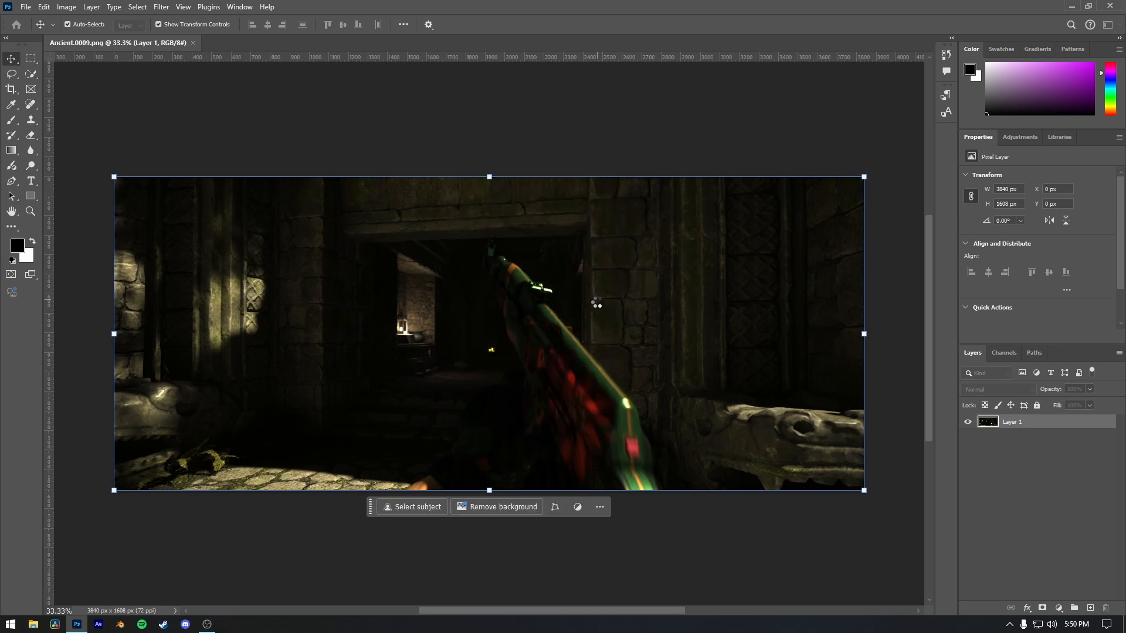
{"action": "left_click", "coordinate": [528, 125]}
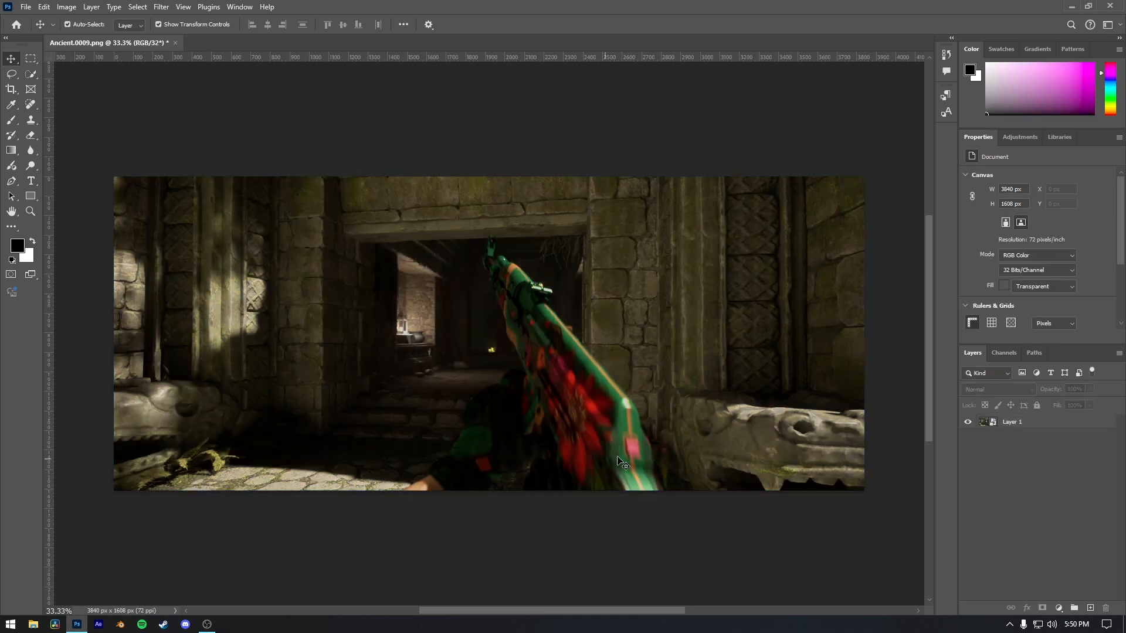
{"action": "left_click", "coordinate": [455, 421]}
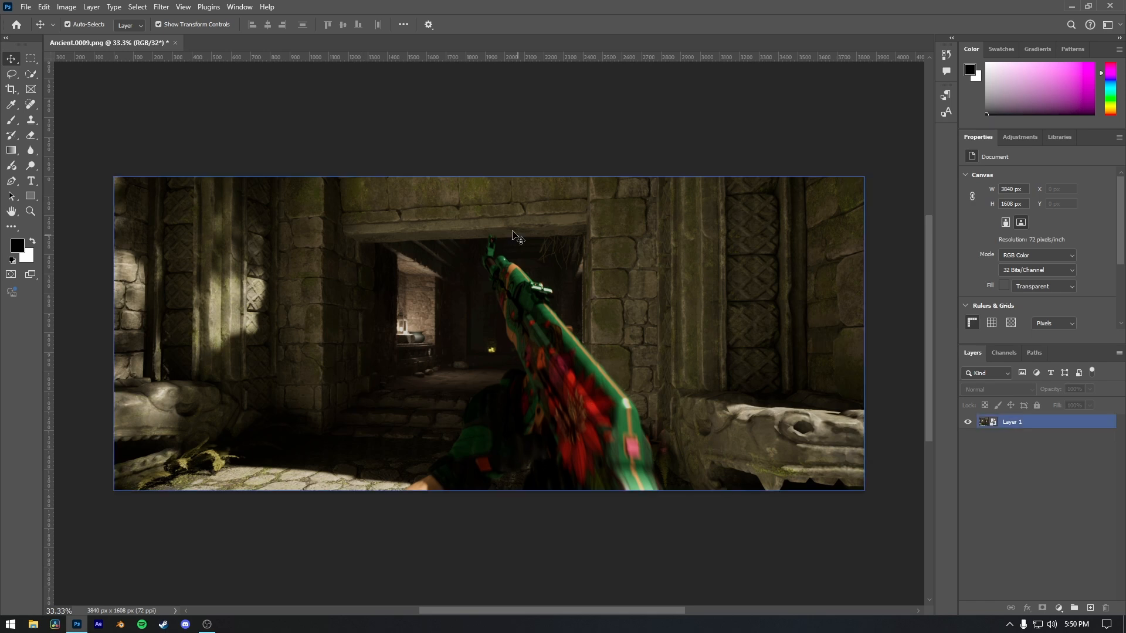
Rasterize the converted smart object Layer 1 into a pixel layer.
{"action": "right_click", "coordinate": [1033, 421]}
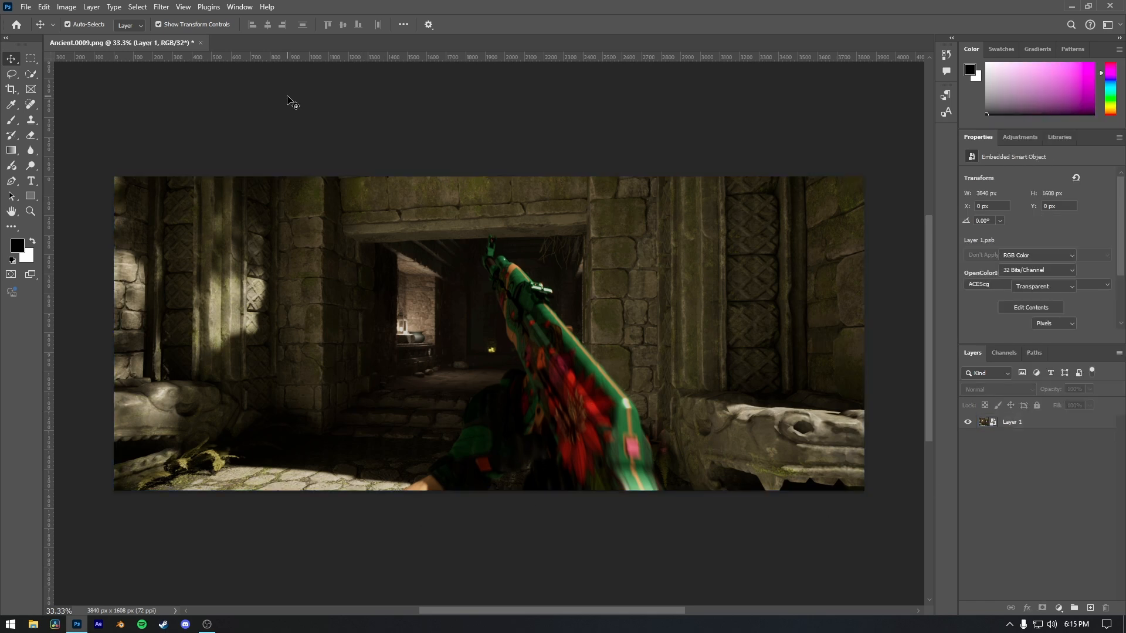
{"action": "left_click", "coordinate": [223, 271]}
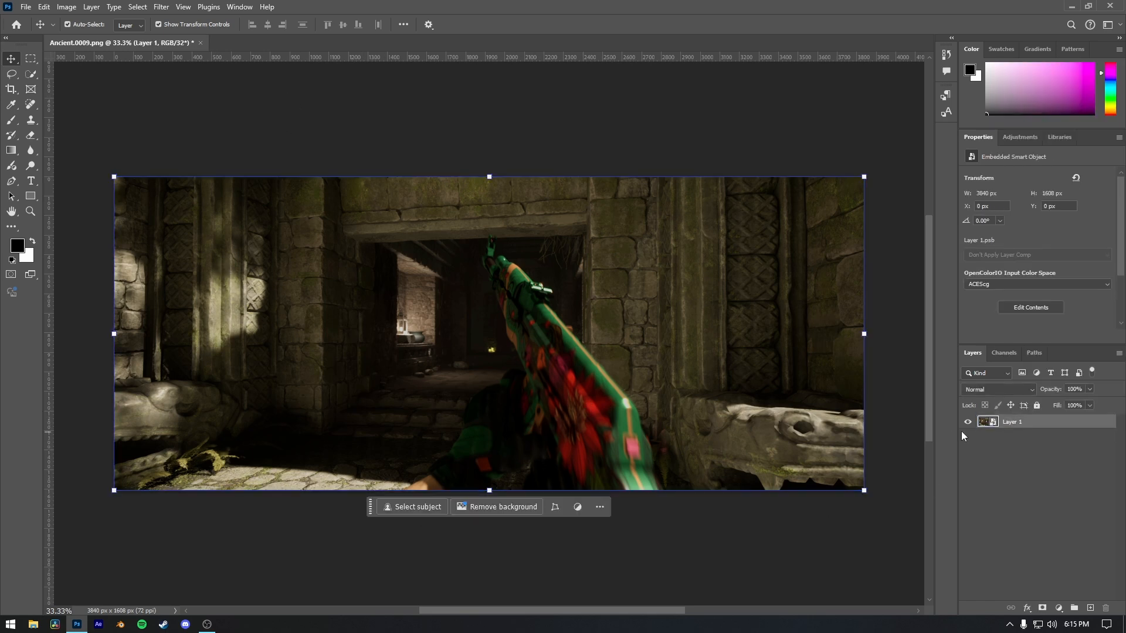
{"action": "right_click", "coordinate": [1025, 422]}
{"action": "left_click", "coordinate": [1026, 394]}
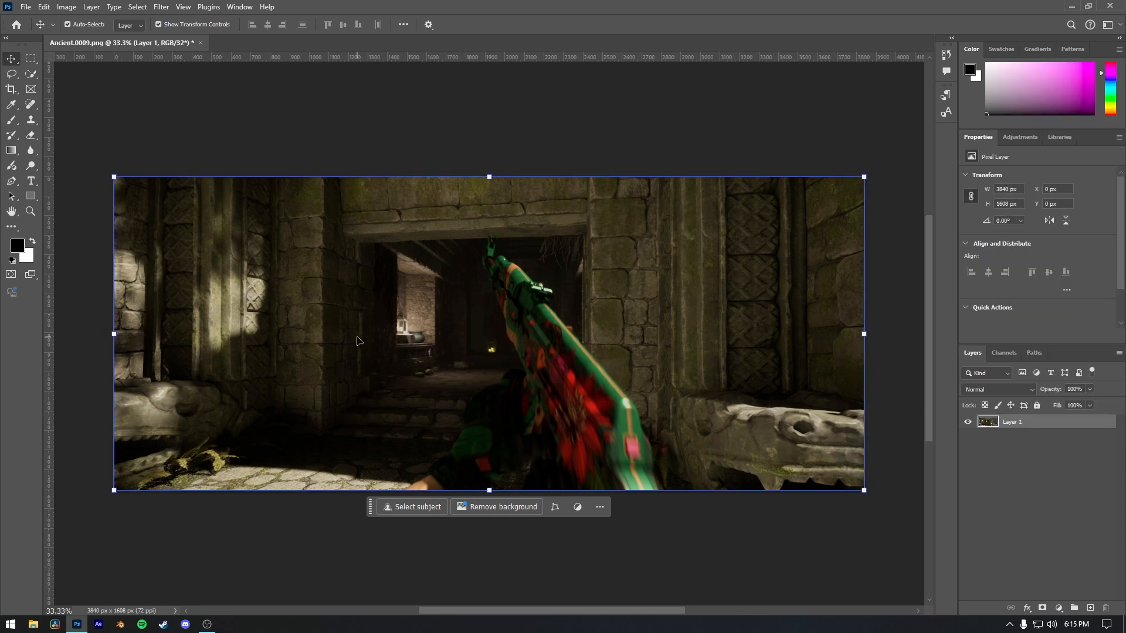
Duplicate the image to the sRGB IEC61966-2.1 profile at 8 bit, keeping ACES 1.0 - SDR Video and sRGB - Display as source.
{"action": "left_click", "coordinate": [44, 6]}
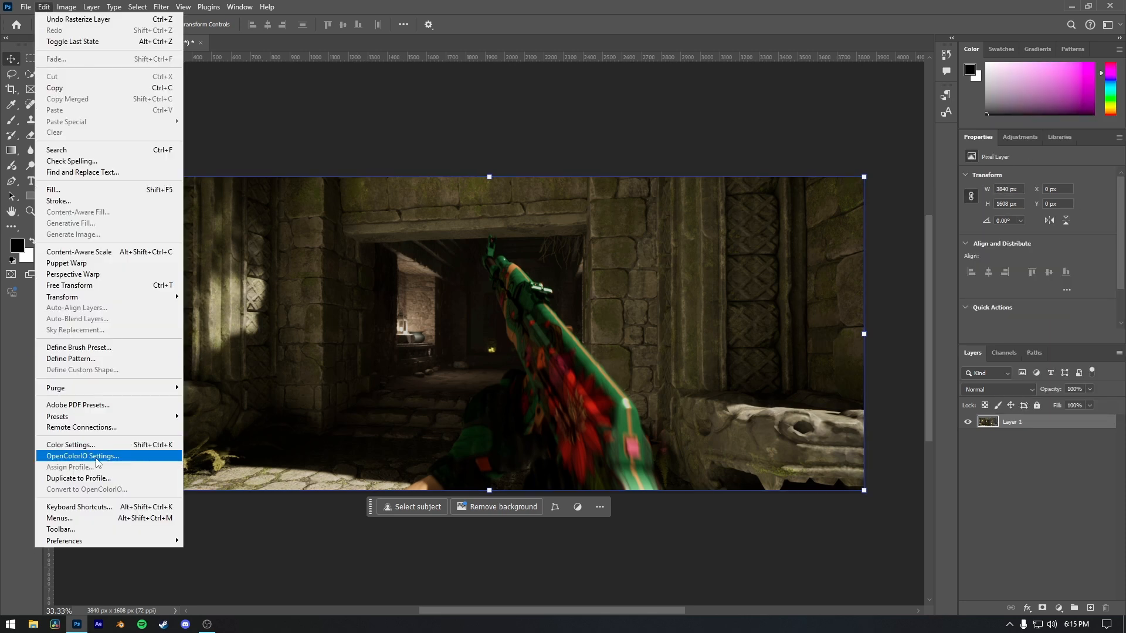
{"action": "left_click", "coordinate": [61, 478]}
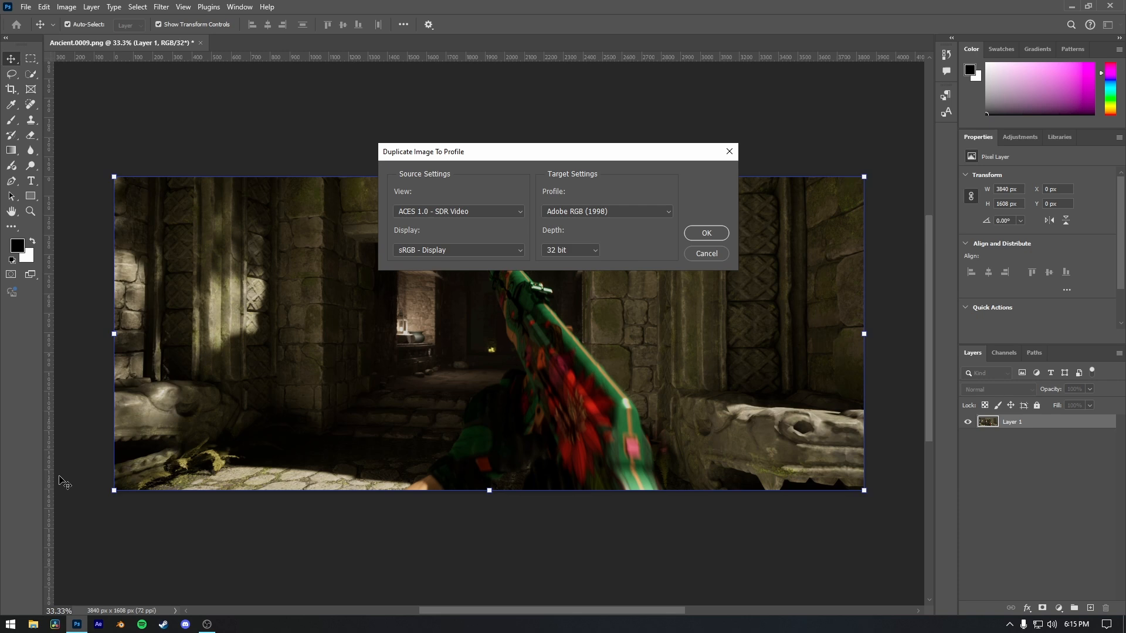
{"action": "left_click", "coordinate": [590, 213]}
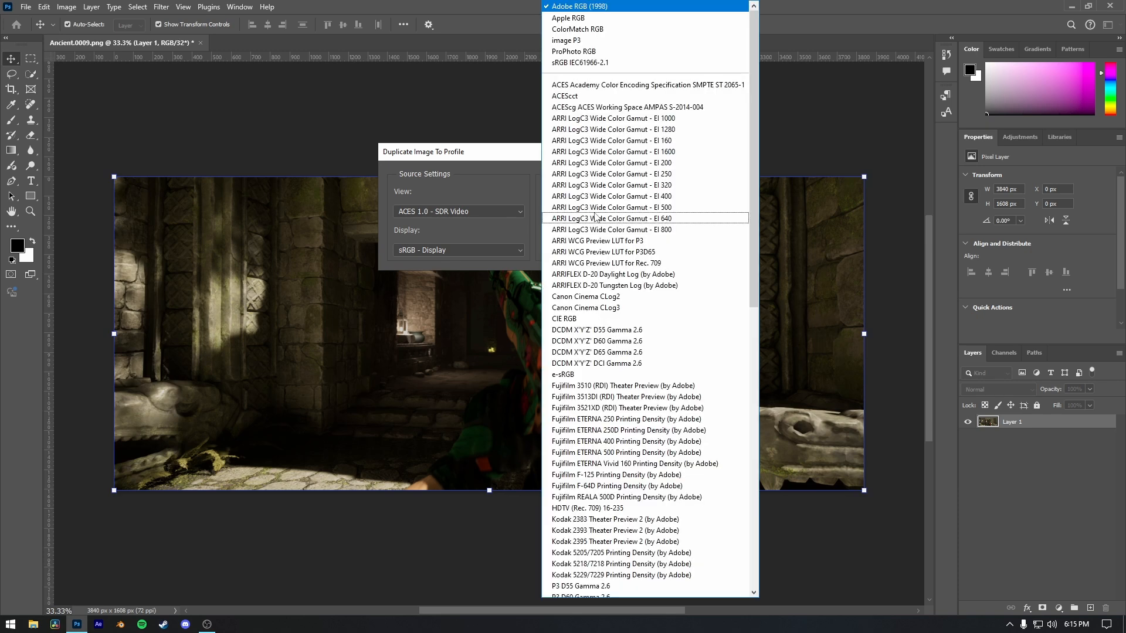
{"action": "left_click", "coordinate": [577, 67]}
{"action": "left_click", "coordinate": [574, 252]}
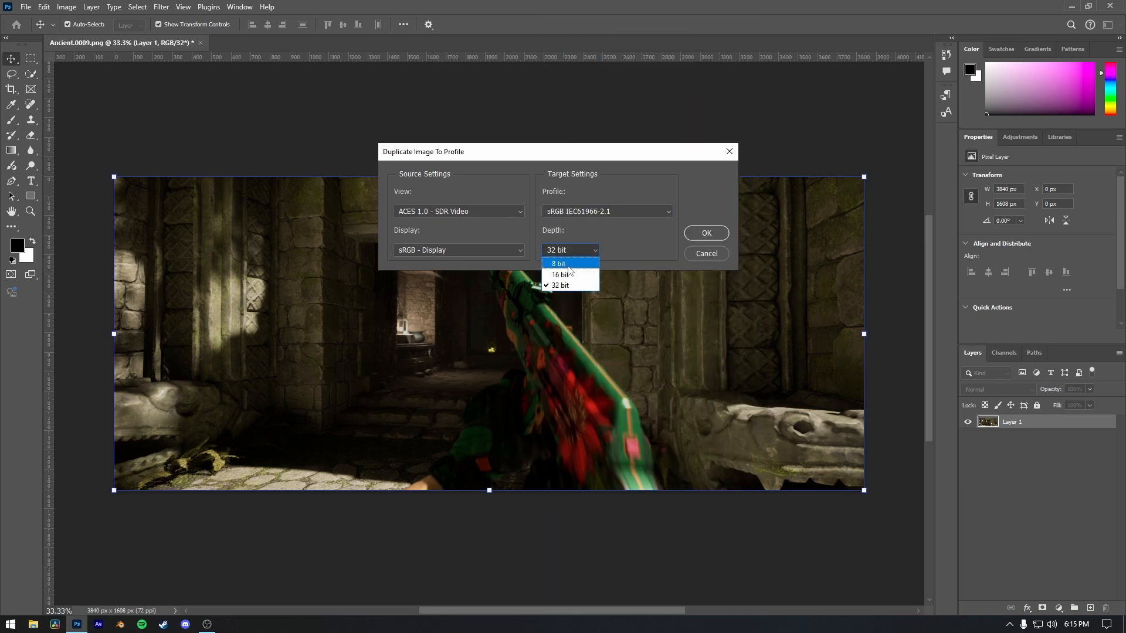
{"action": "left_click", "coordinate": [562, 264]}
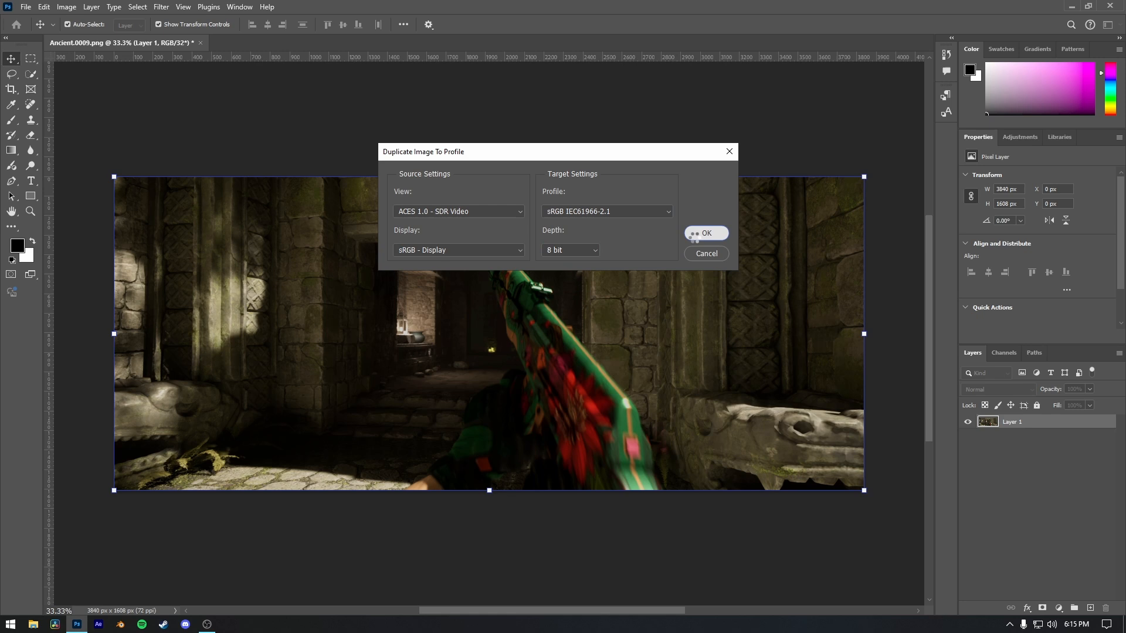
{"action": "left_click", "coordinate": [689, 235]}
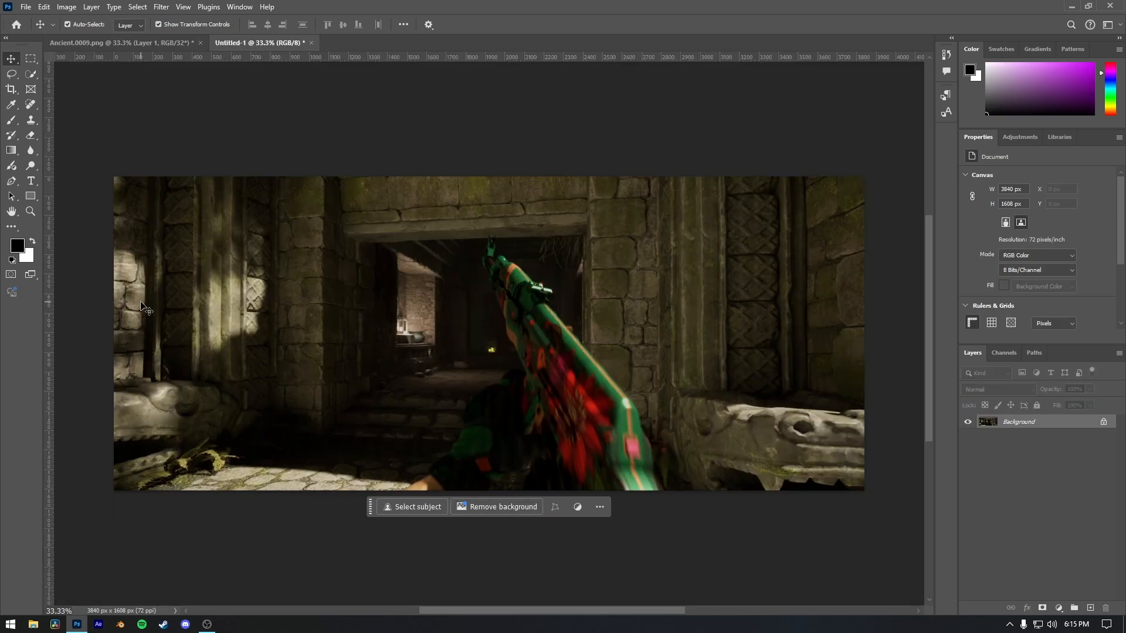
Save a copy of the duplicated image as Untitled-1.png in the E: drive's Unreal Renders folder, then close its preview and the folder window.
{"action": "left_click", "coordinate": [26, 6]}
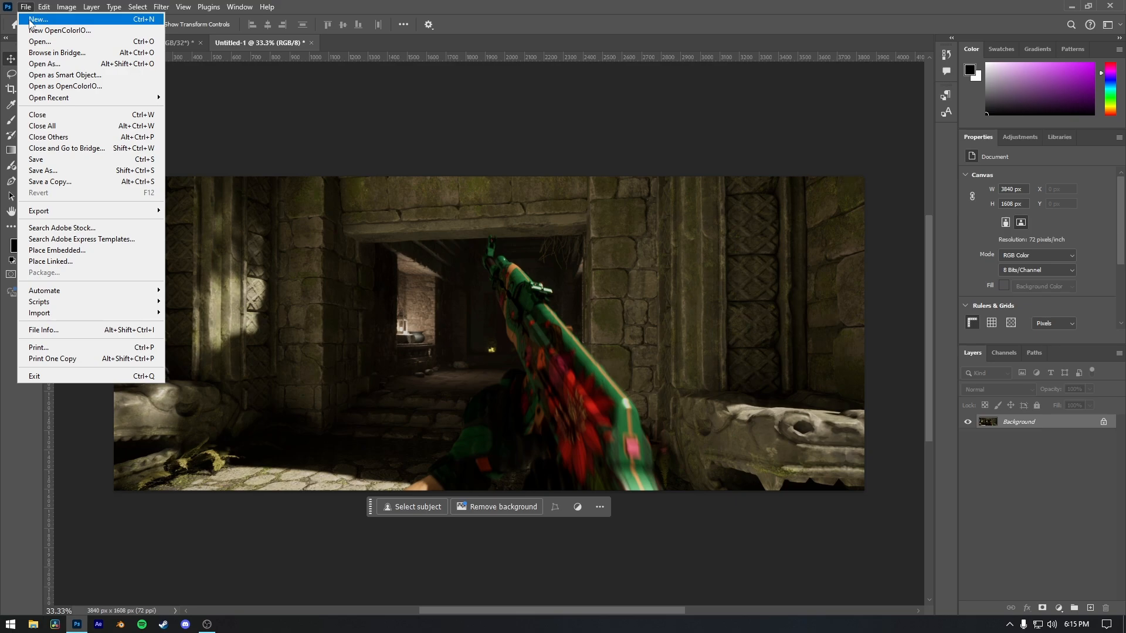
{"action": "left_click", "coordinate": [85, 182]}
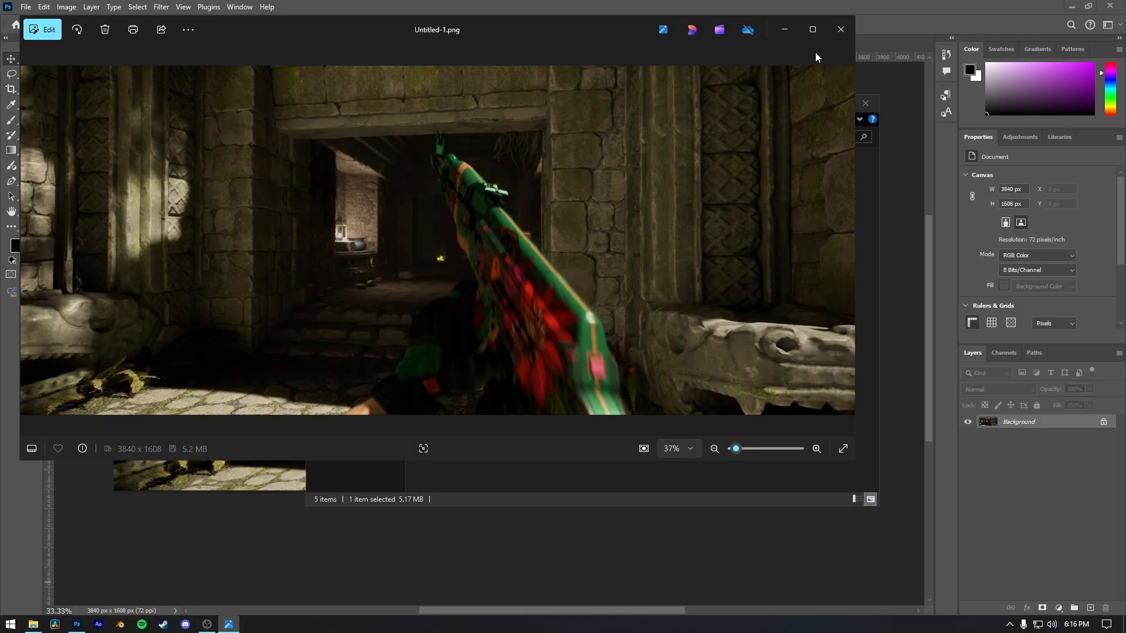
{"action": "left_click", "coordinate": [841, 29]}
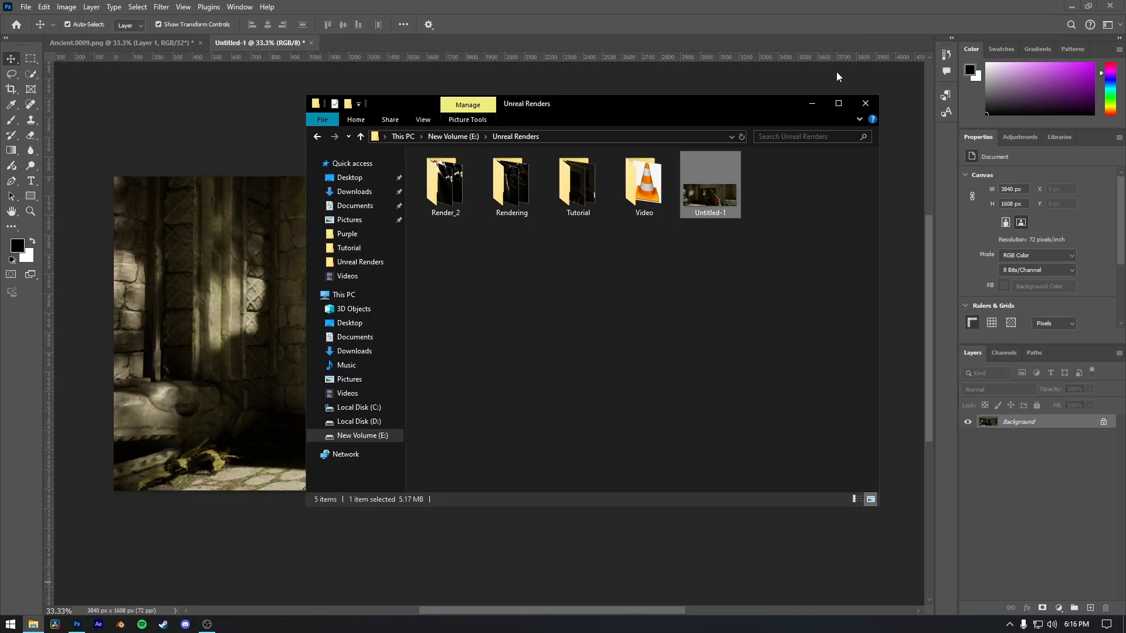
{"action": "left_click", "coordinate": [865, 103]}
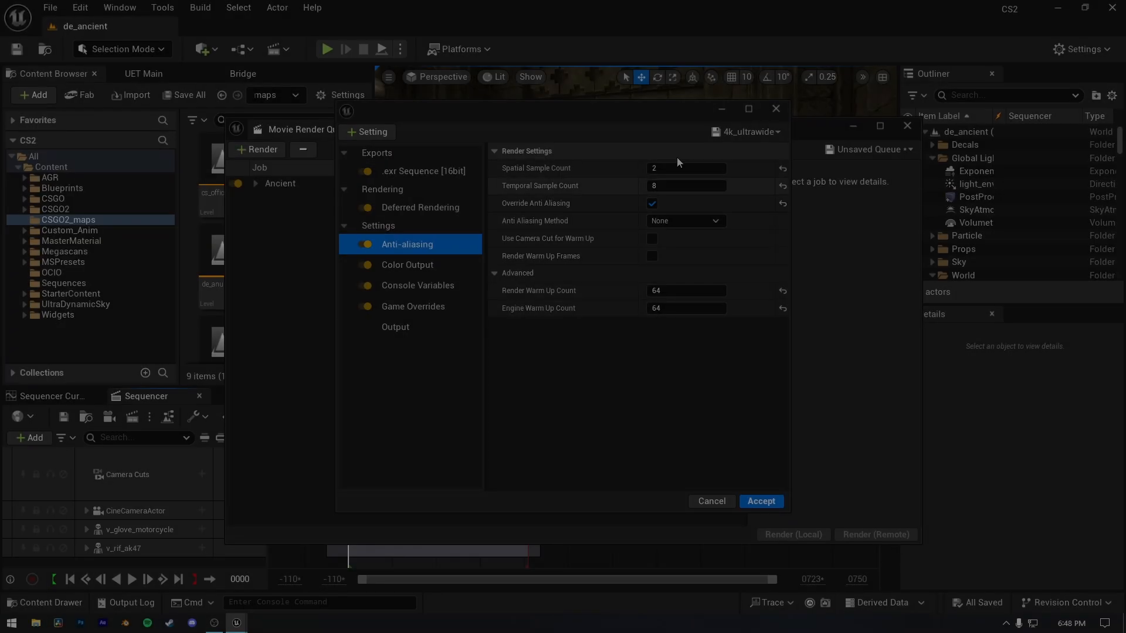
In Unreal Engine, set the Ancient render job's anti-aliasing to 8 spatial and 32 temporal samples, accept, and reopen the job's 4k_ultrawide settings.
{"action": "left_click", "coordinate": [673, 169]}
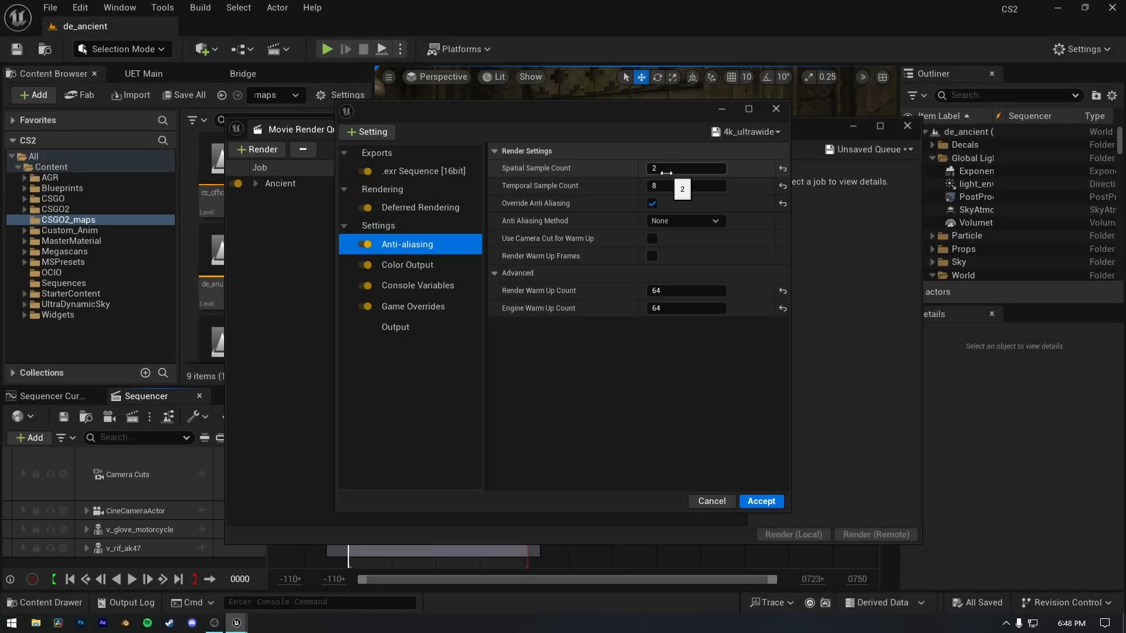
{"action": "type", "text": "8"}
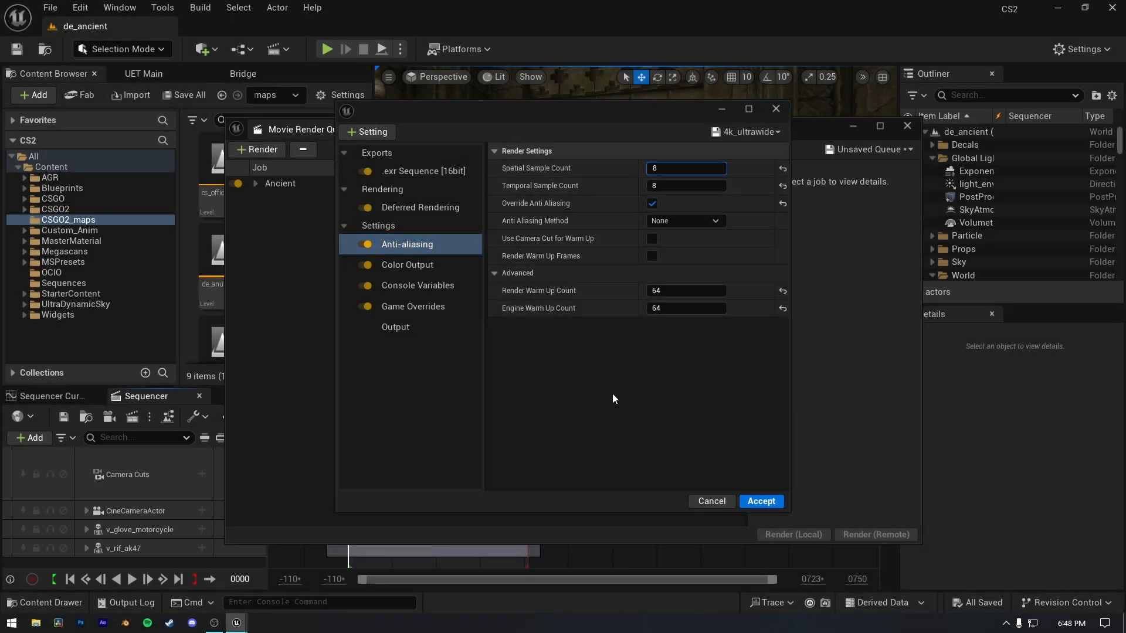
{"action": "left_click", "coordinate": [612, 393]}
{"action": "left_click", "coordinate": [671, 186]}
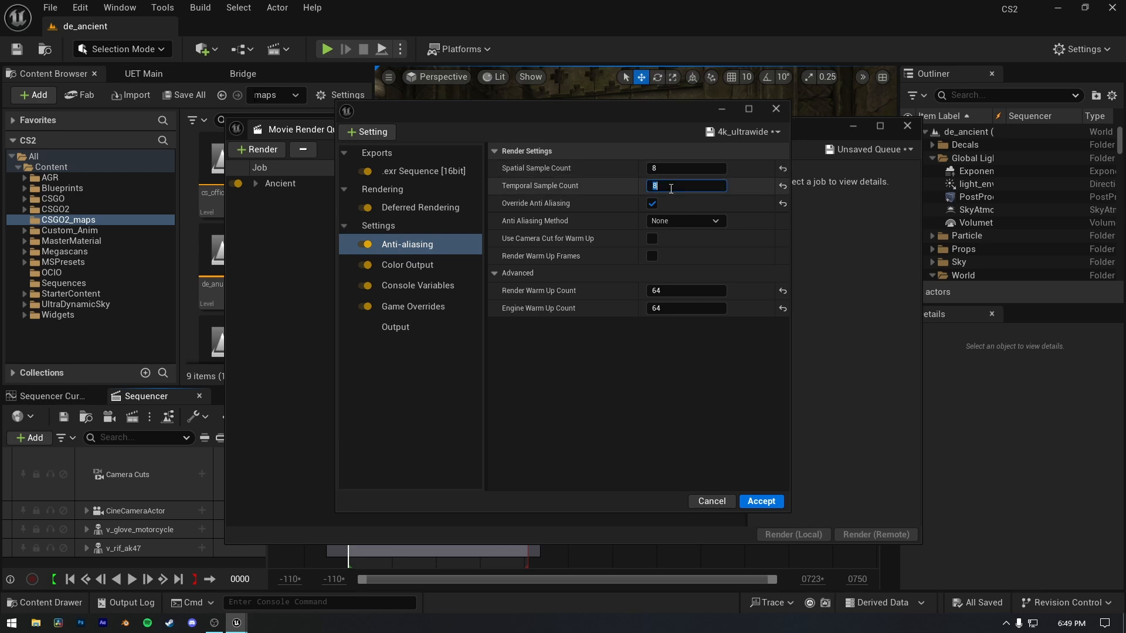
{"action": "type", "text": "32"}
{"action": "left_click", "coordinate": [558, 388]}
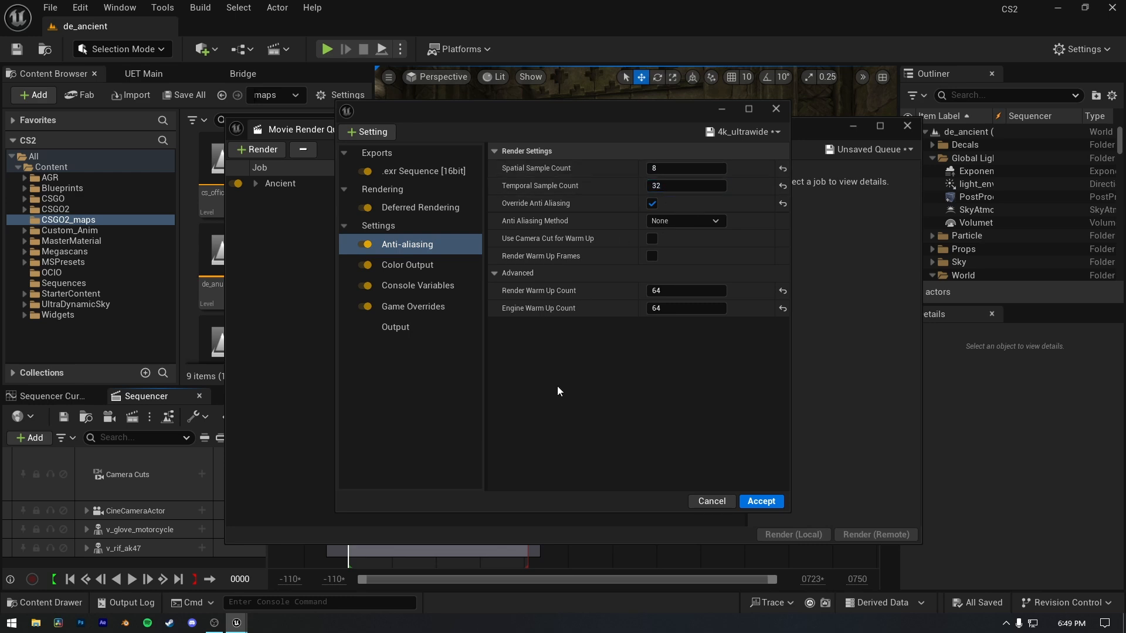
{"action": "left_click", "coordinate": [763, 503]}
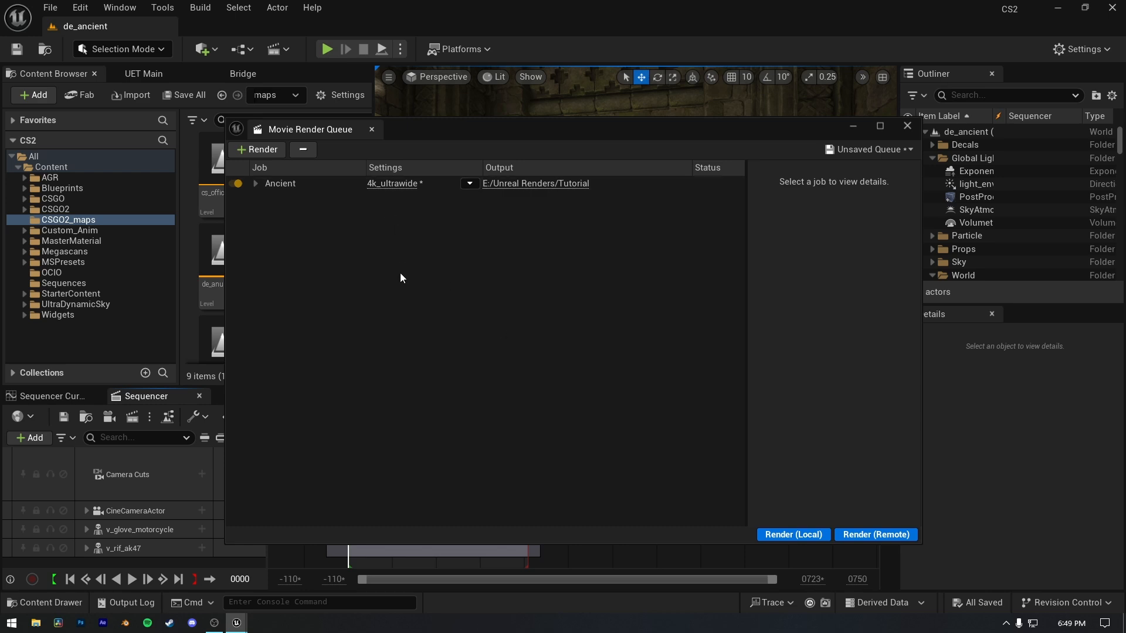
{"action": "left_click", "coordinate": [391, 184]}
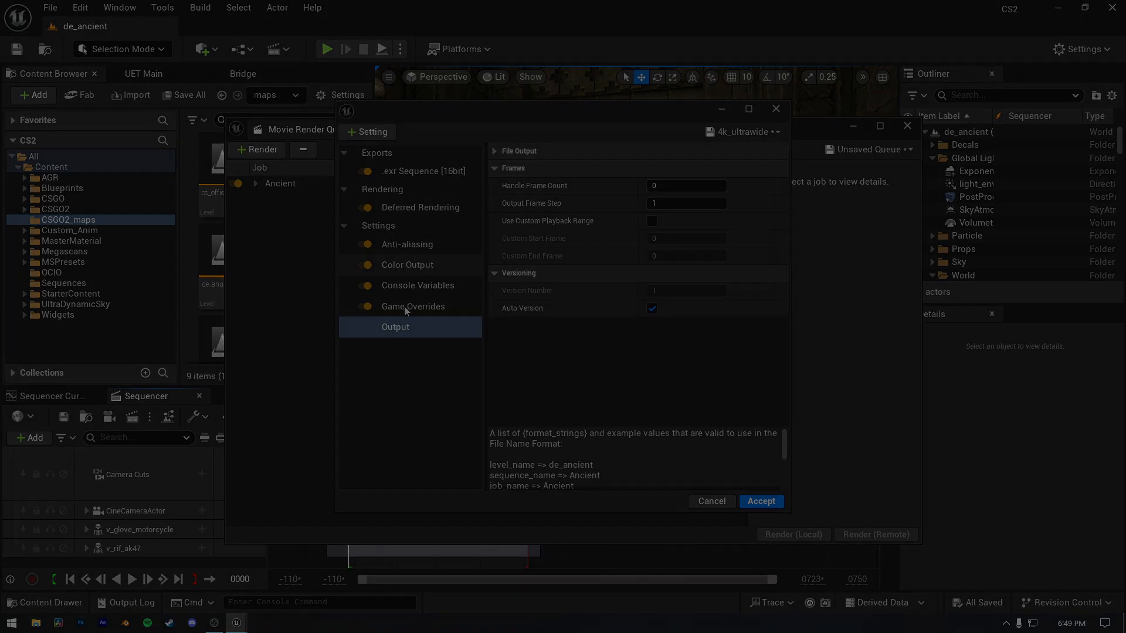